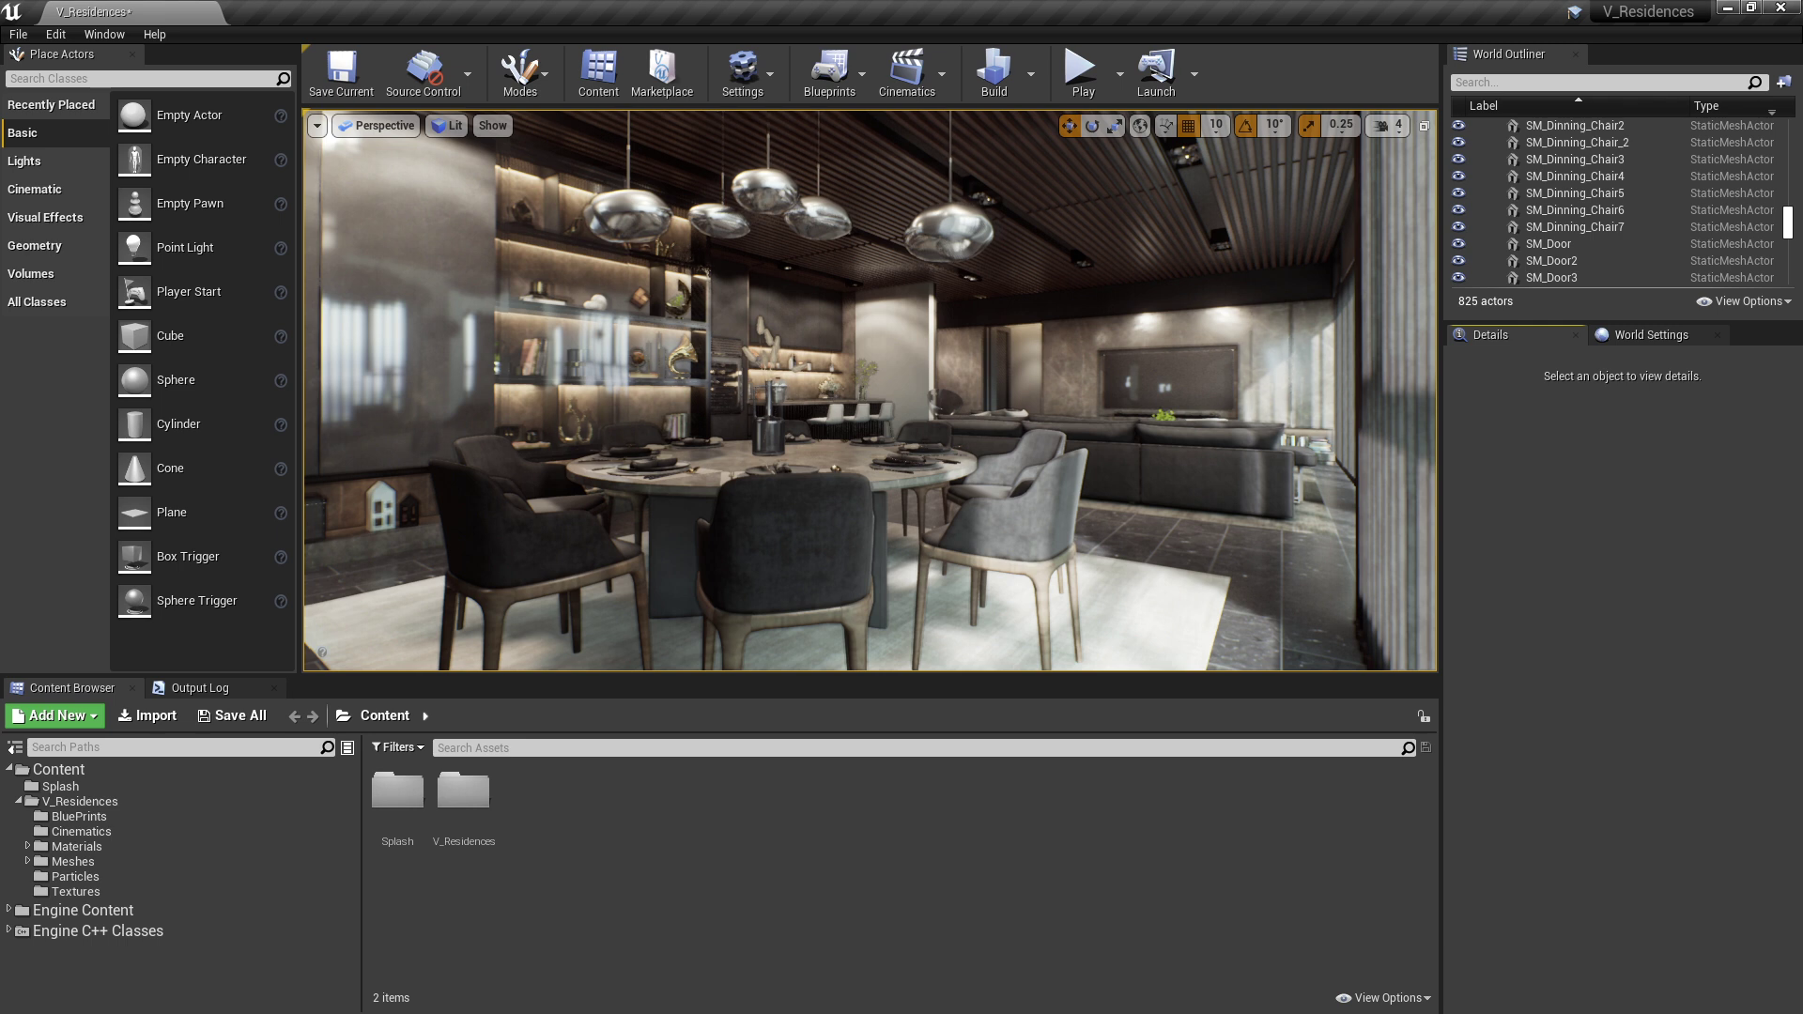
# - Open Editor Preferences and scroll through the Keyboard Shortcuts list
pyautogui.click(55, 37)
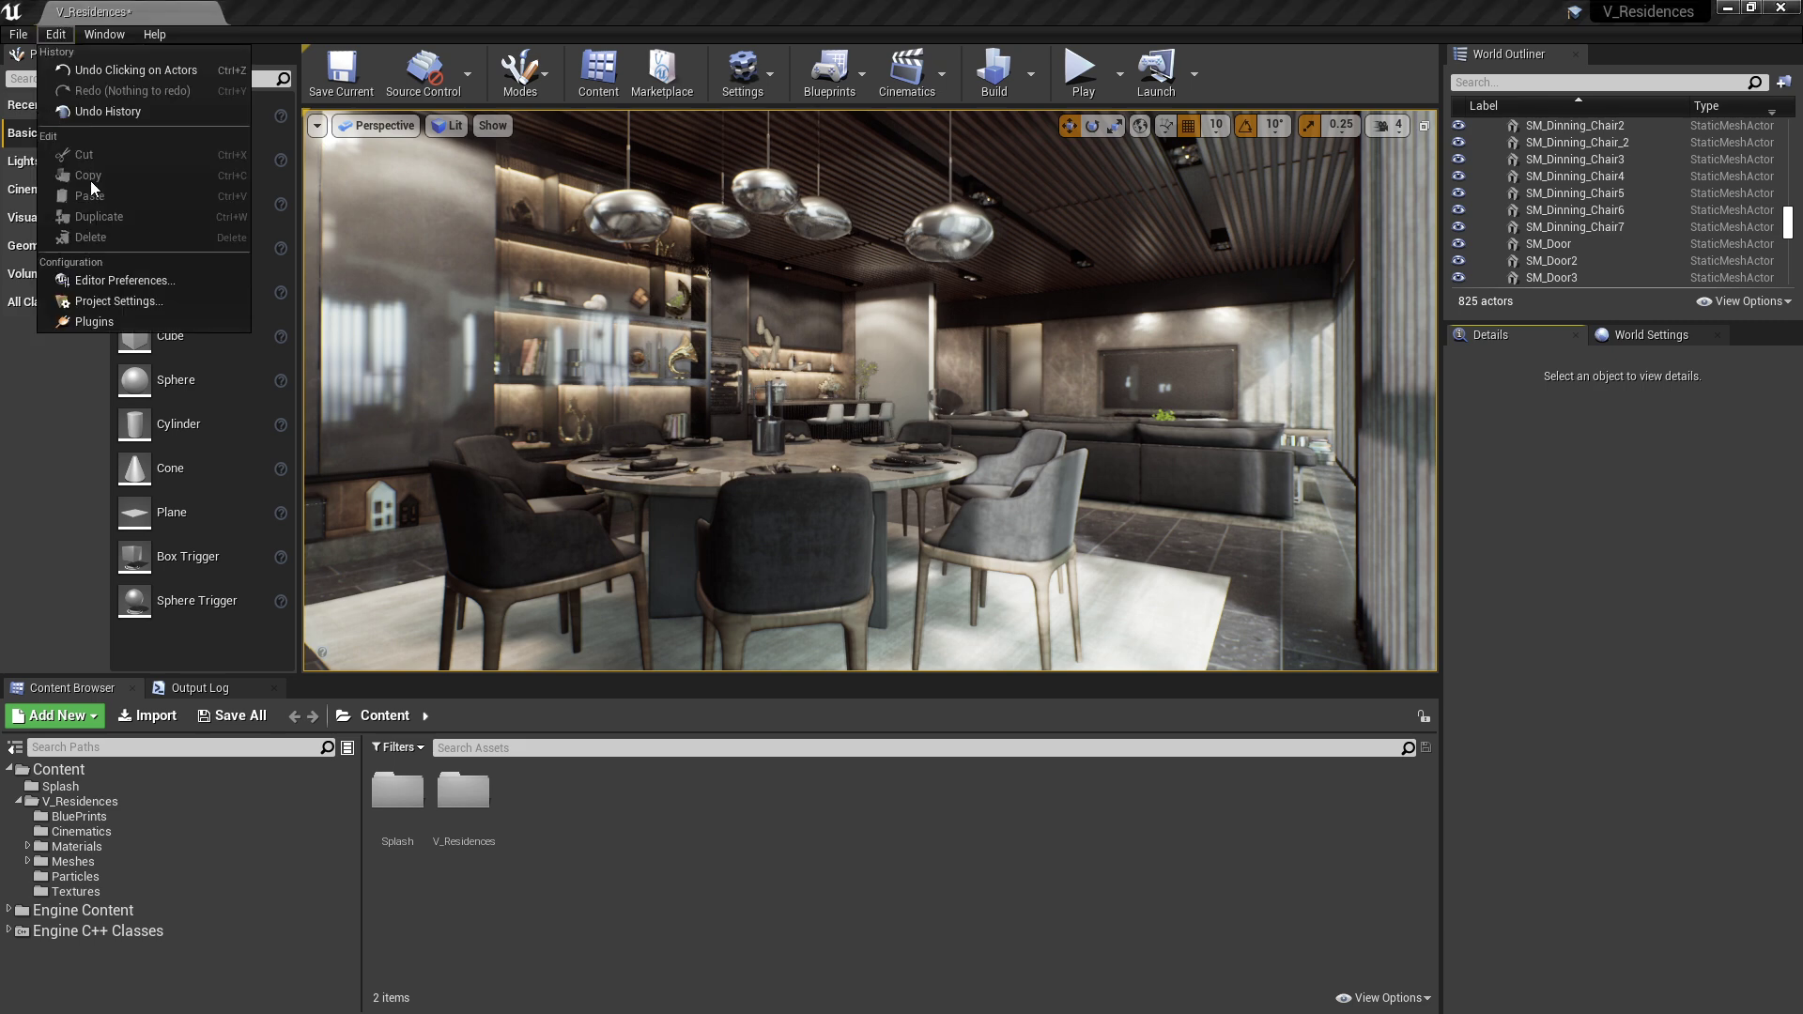
pyautogui.click(105, 280)
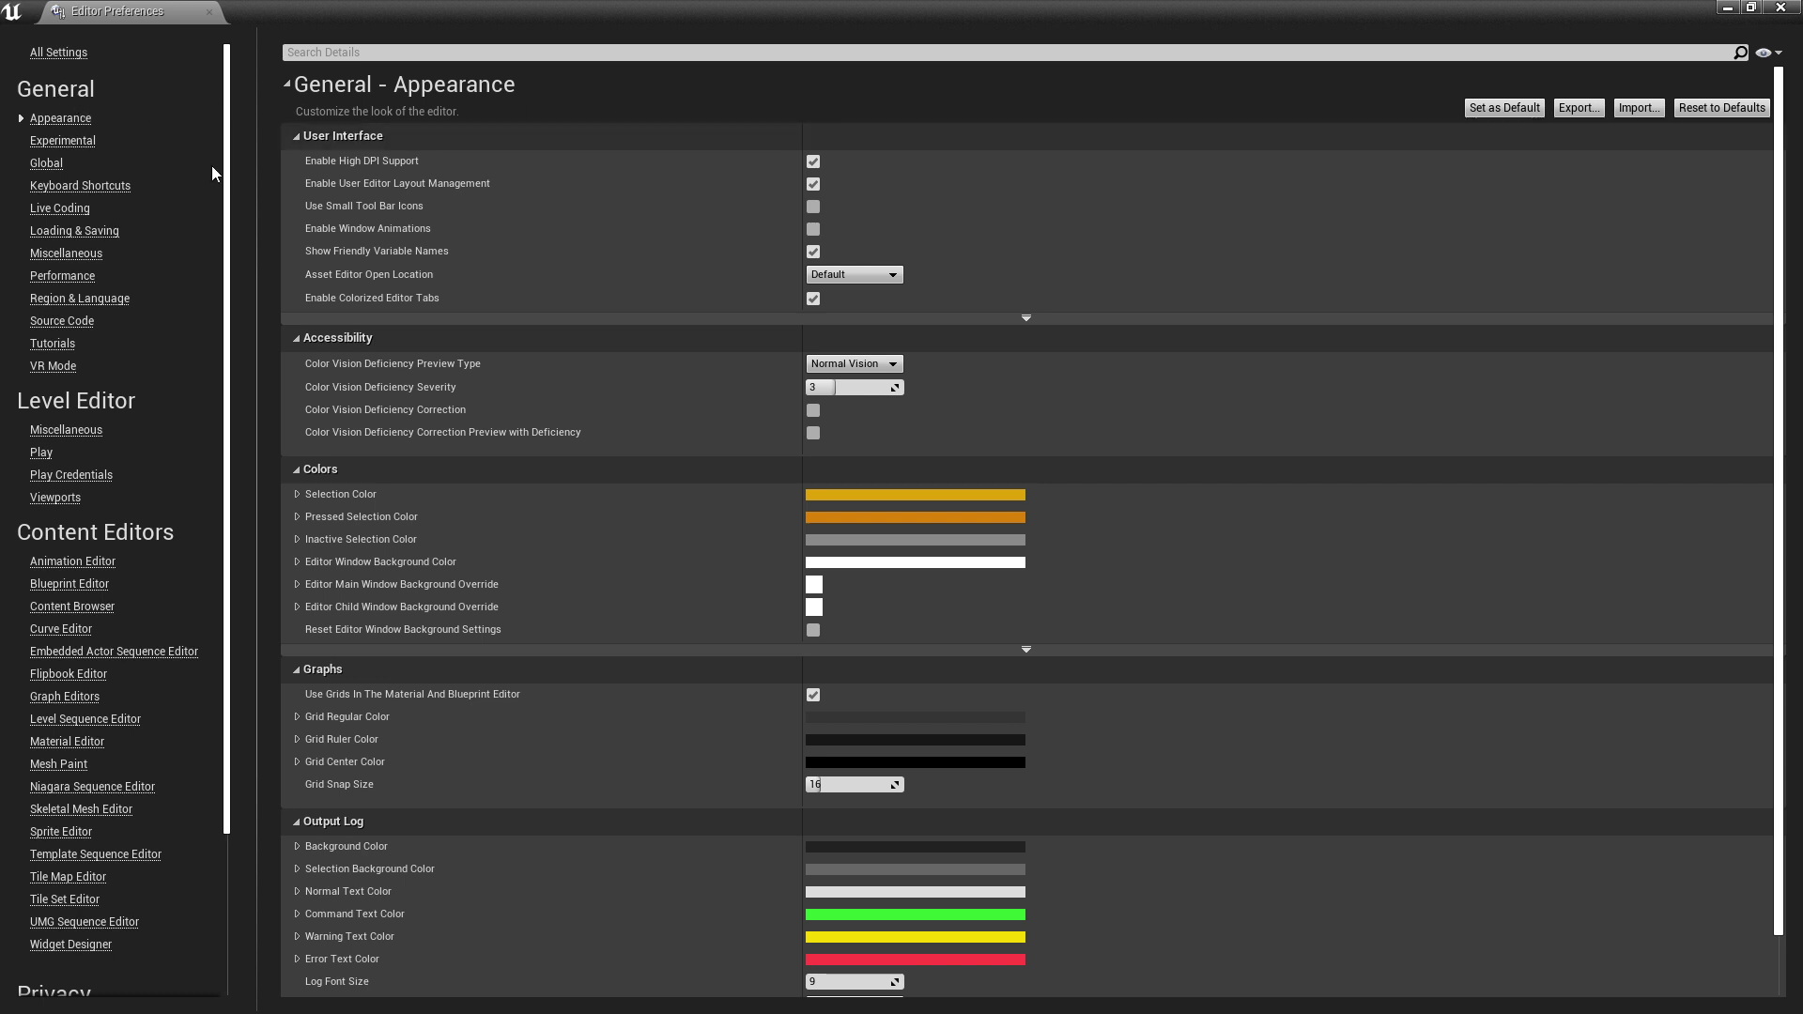
pyautogui.click(82, 190)
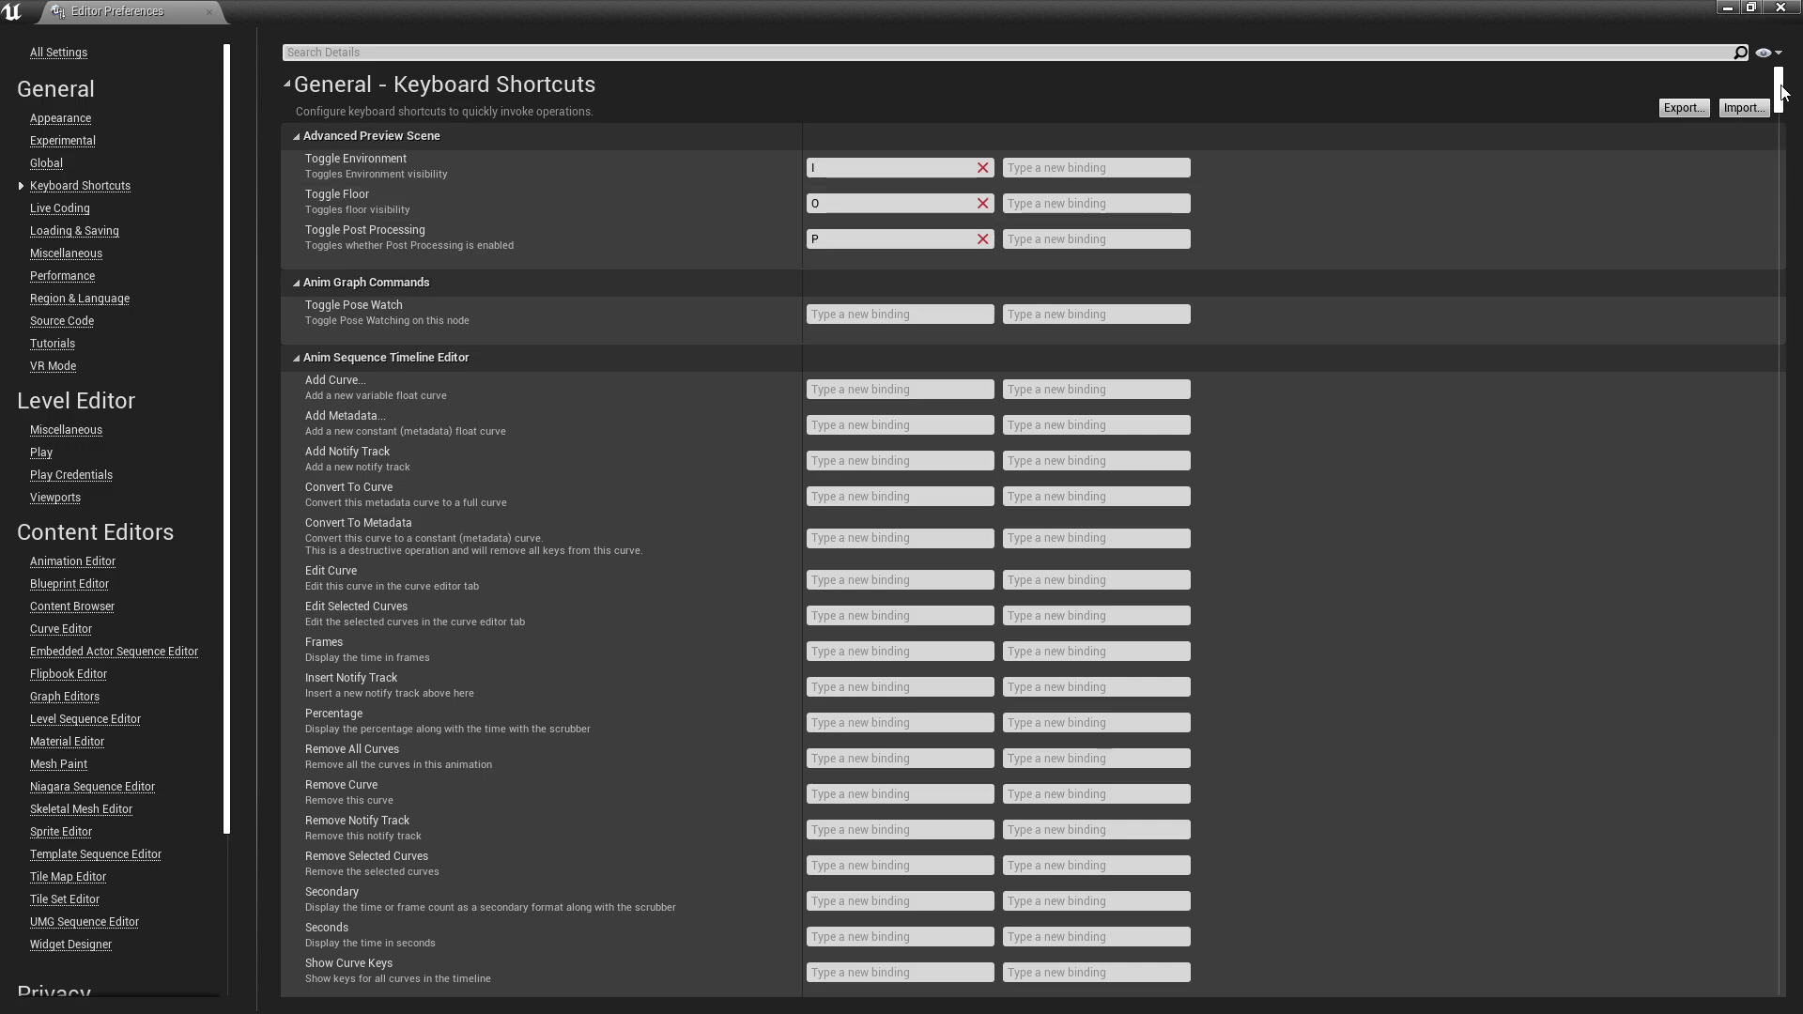
pyautogui.moveTo(1781, 90); pyautogui.dragTo(1796, 1003)
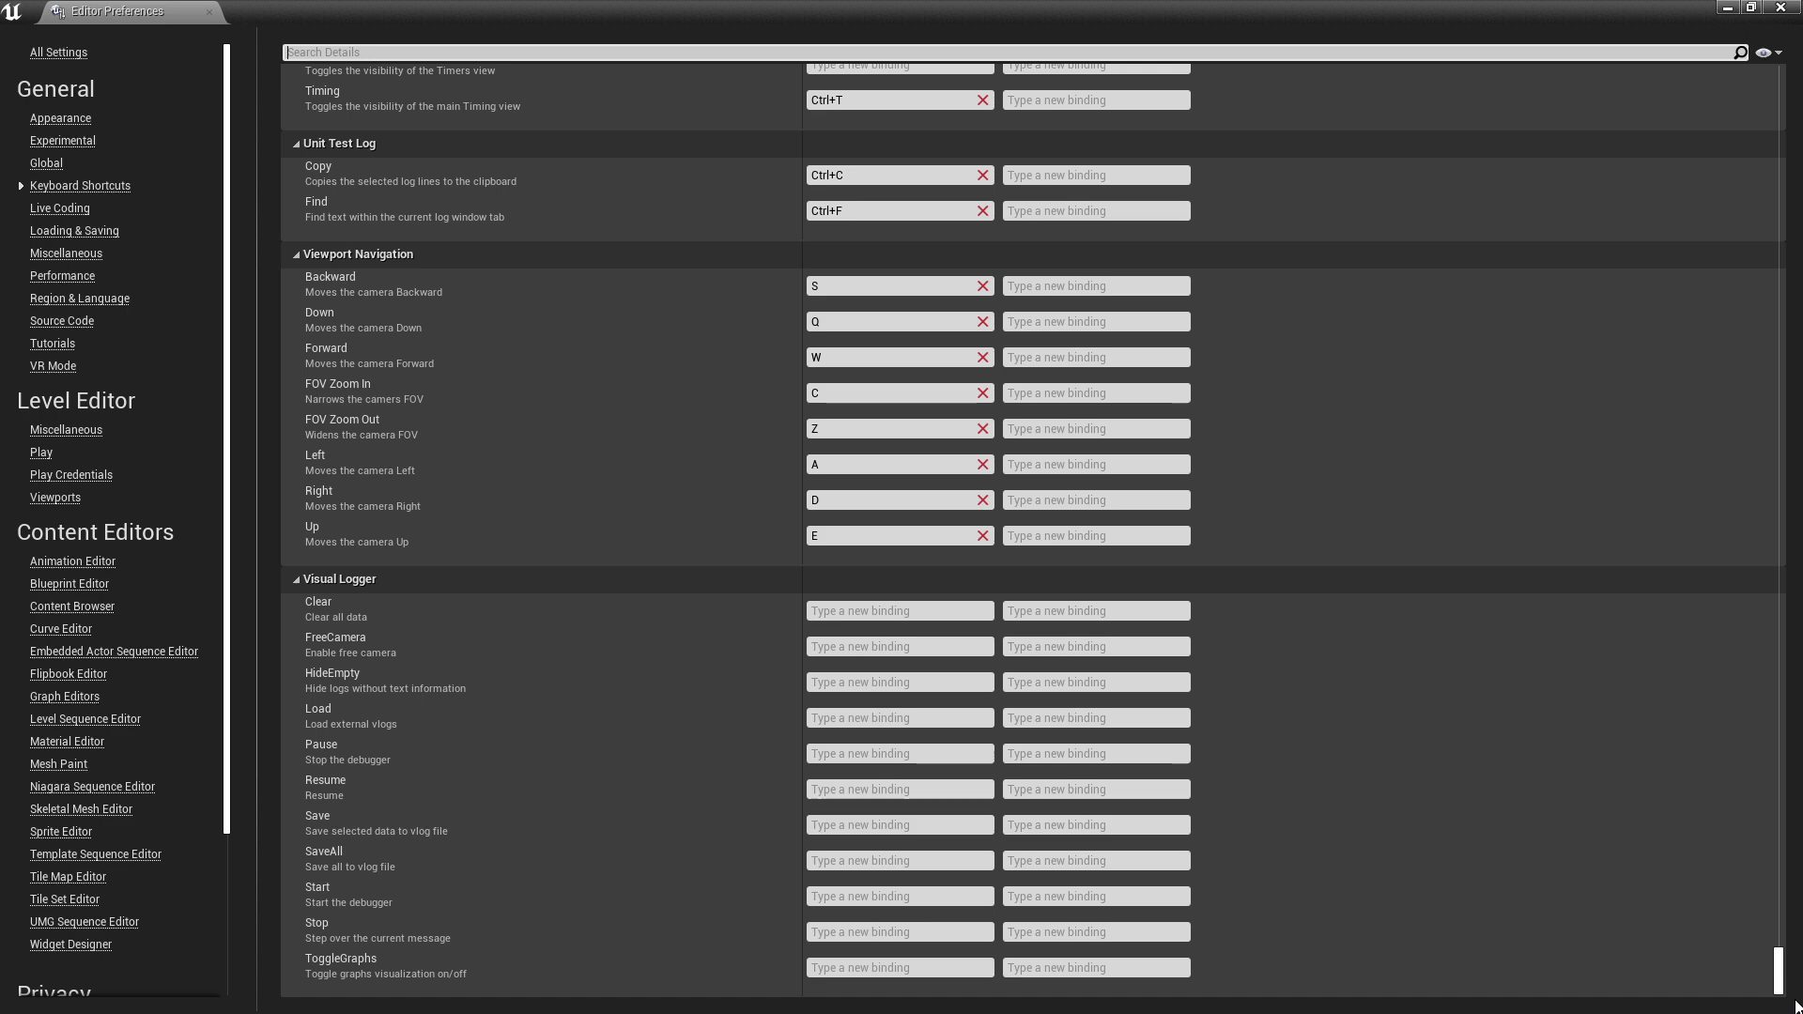
pyautogui.moveTo(1797, 979); pyautogui.dragTo(1731, 191)
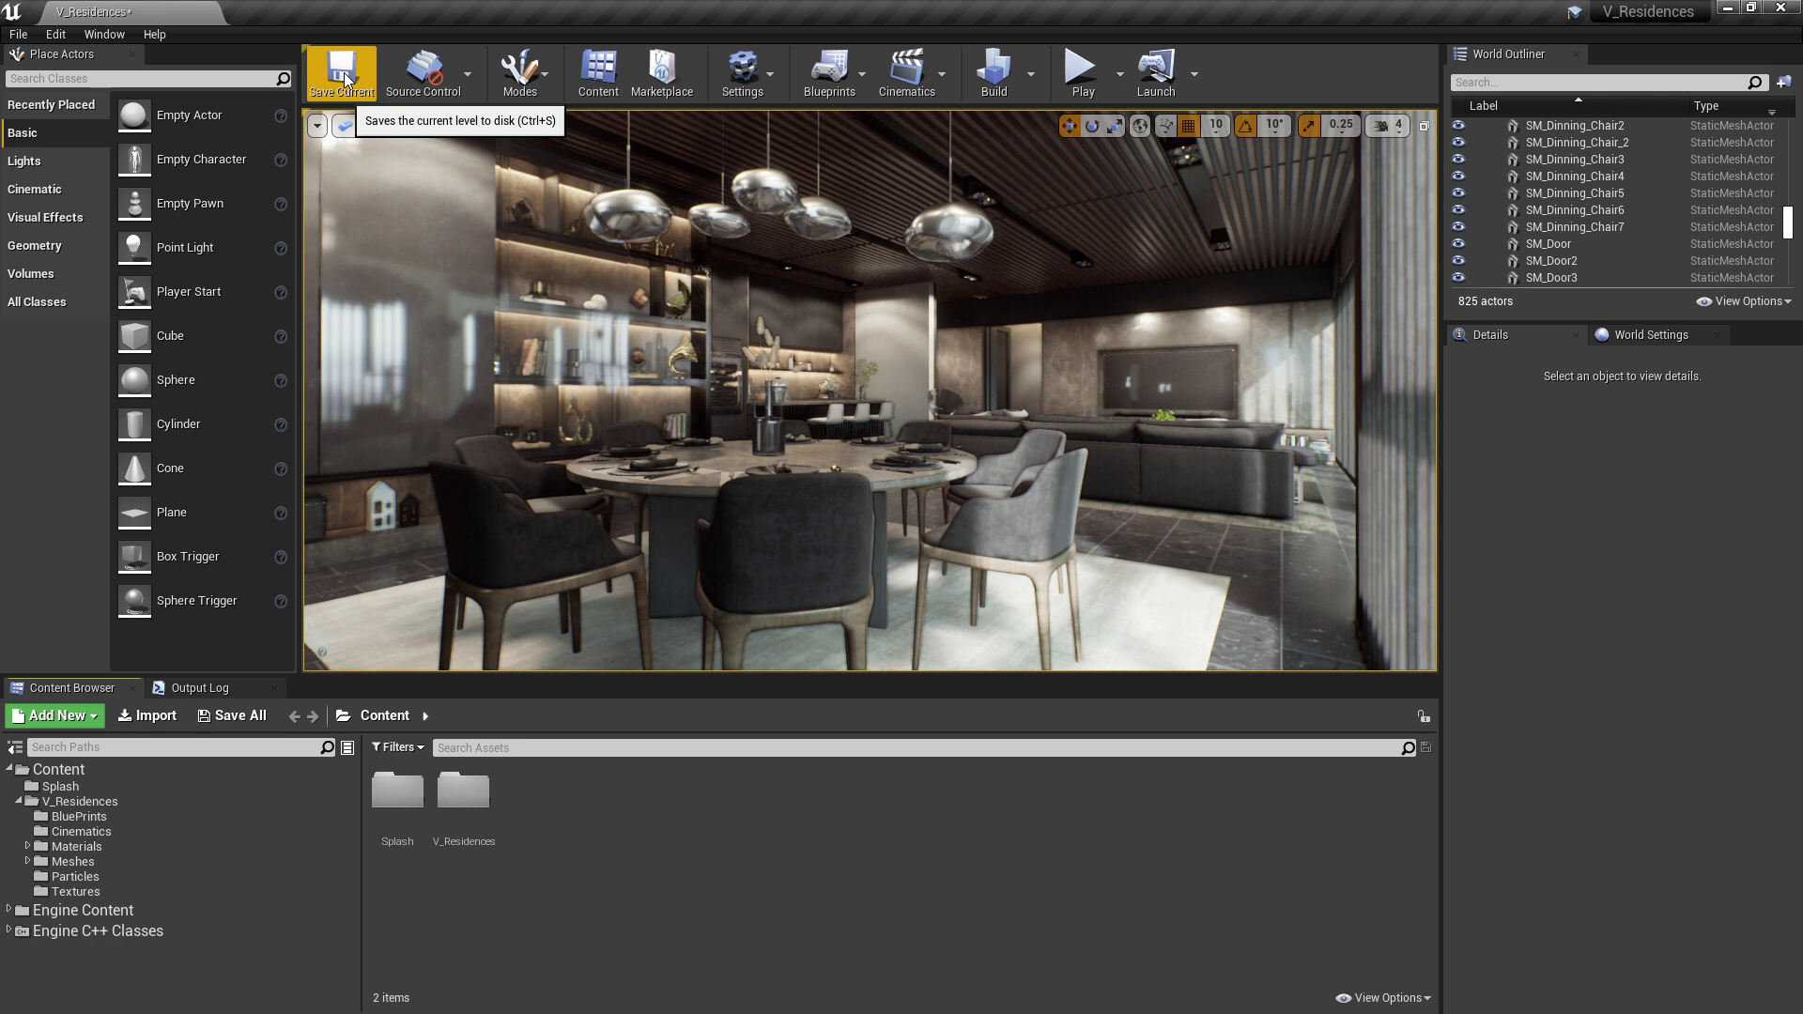
# - Save the current level, then save all levels and assets with Ctrl+Shift+S
pyautogui.click(344, 77)
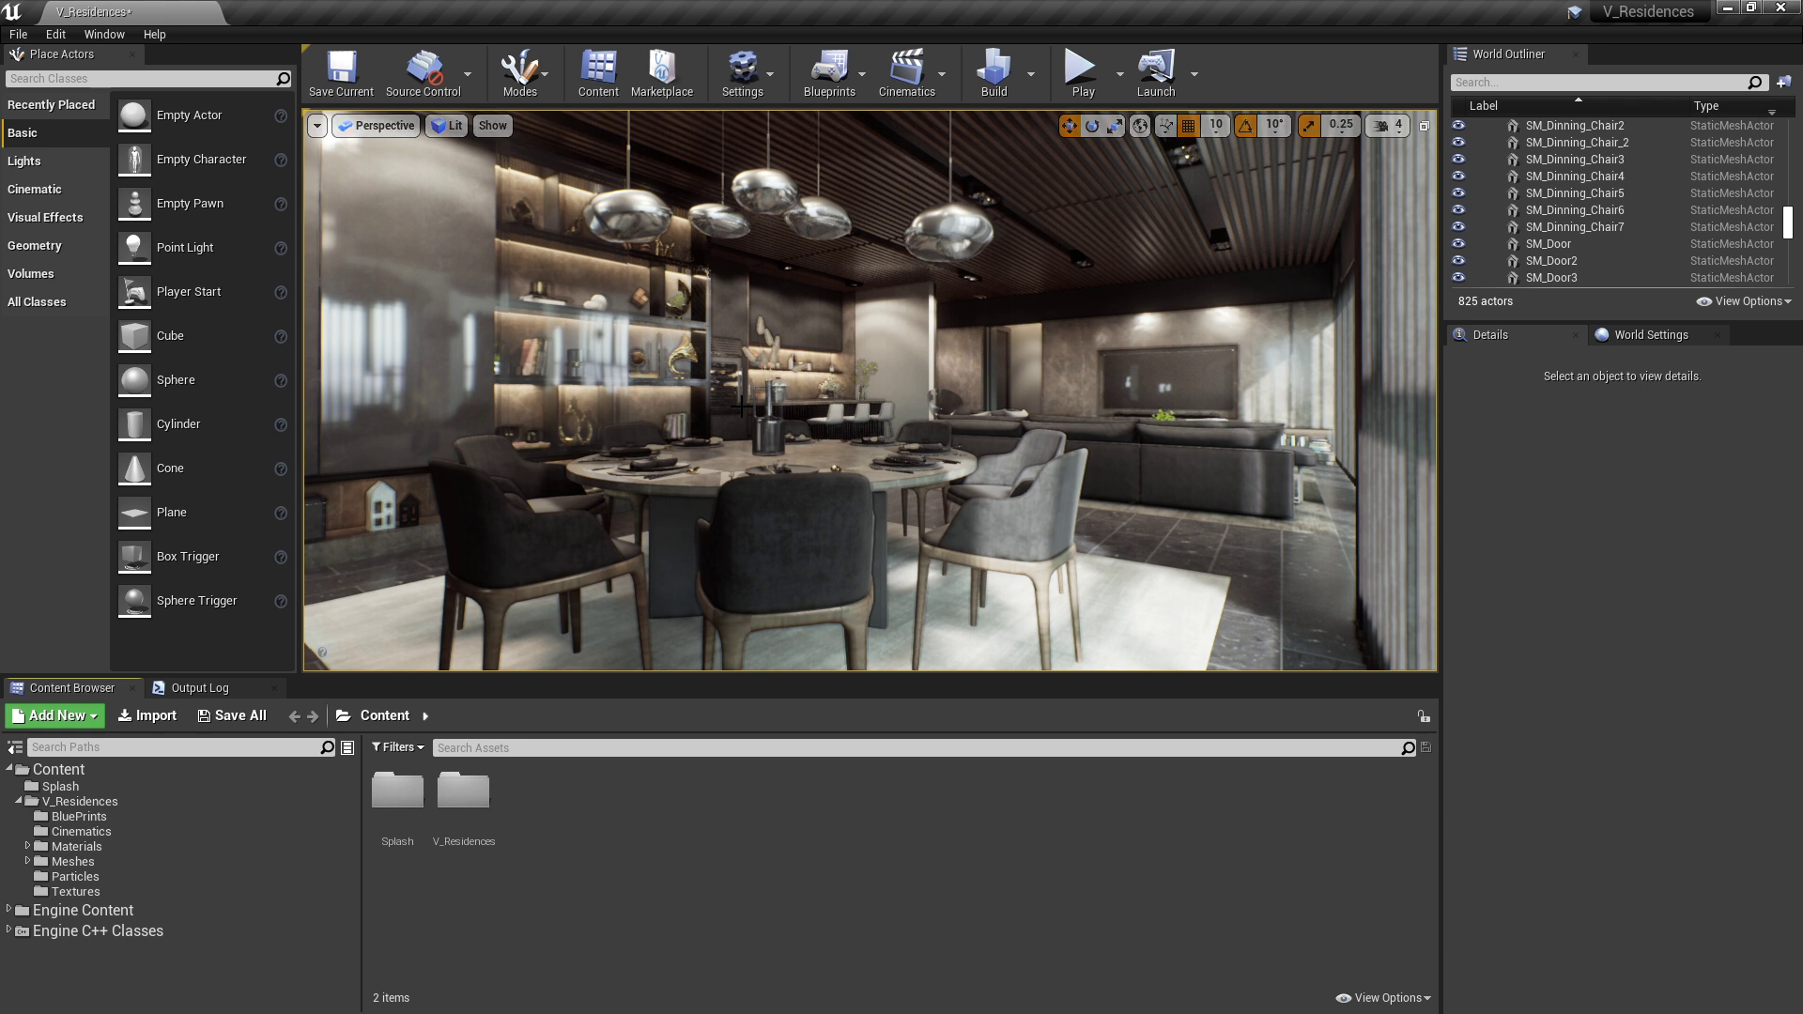
pyautogui.click(18, 35)
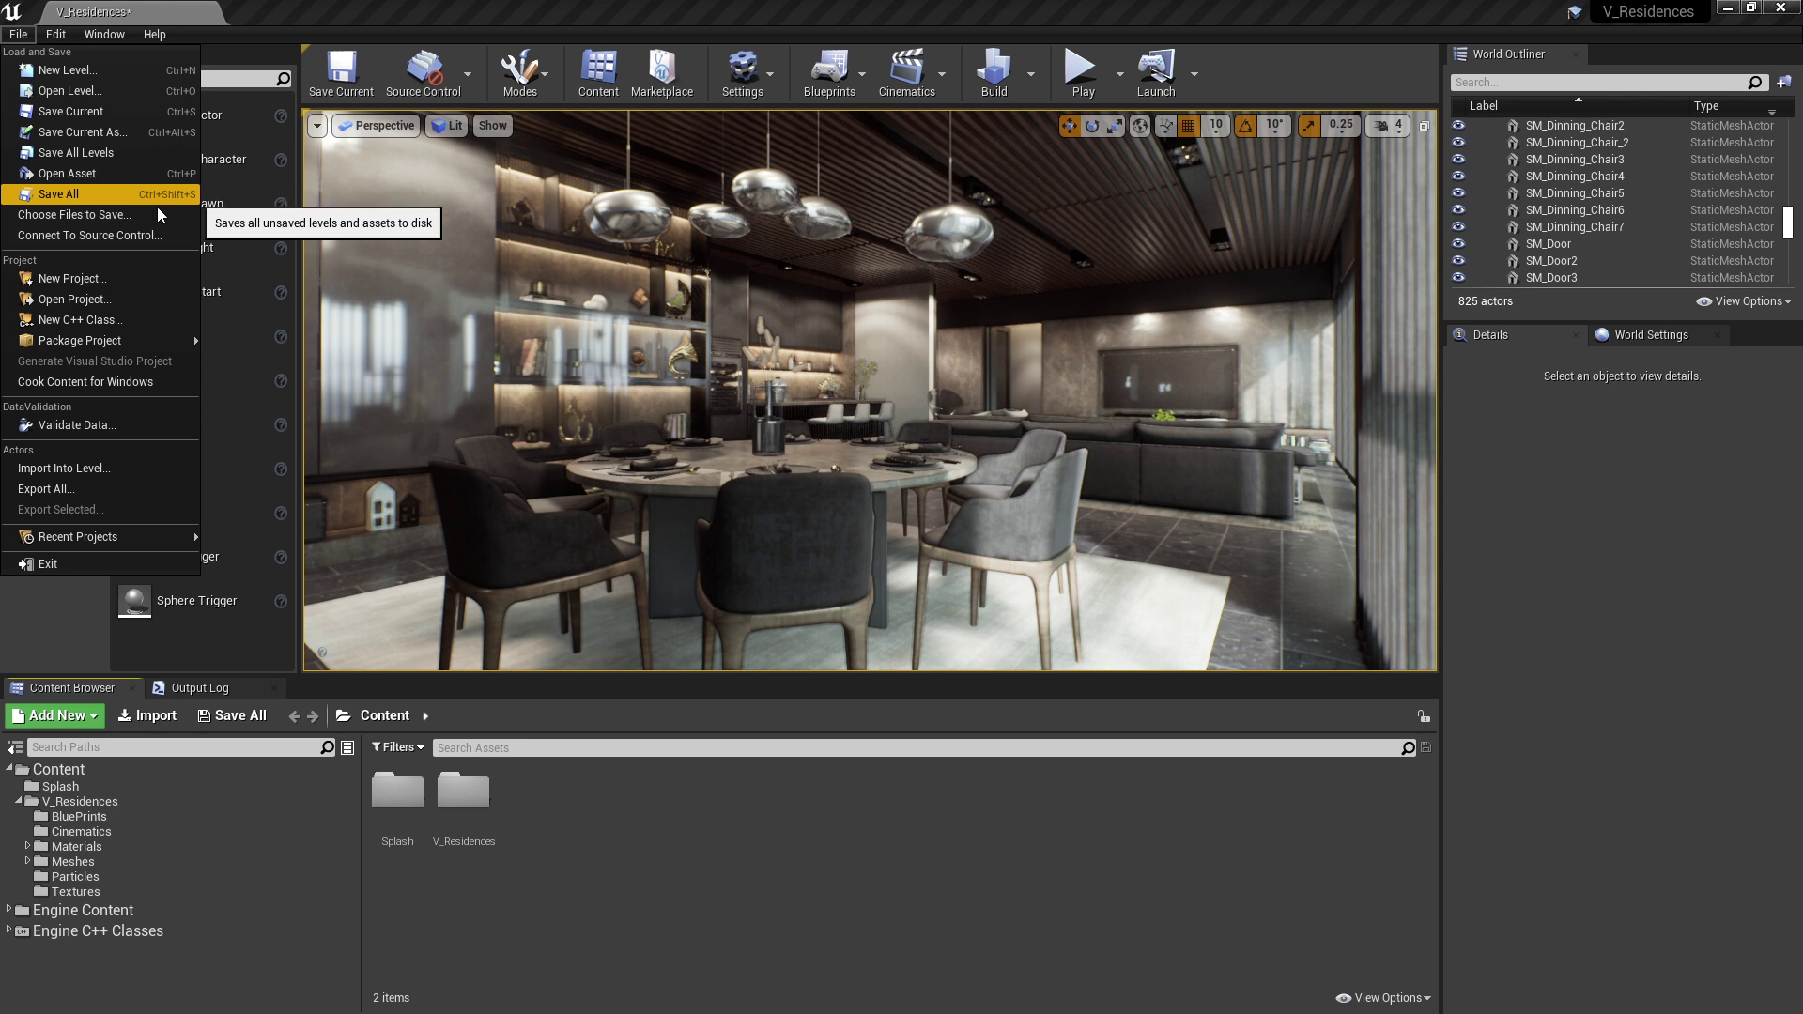
pyautogui.click(770, 6)
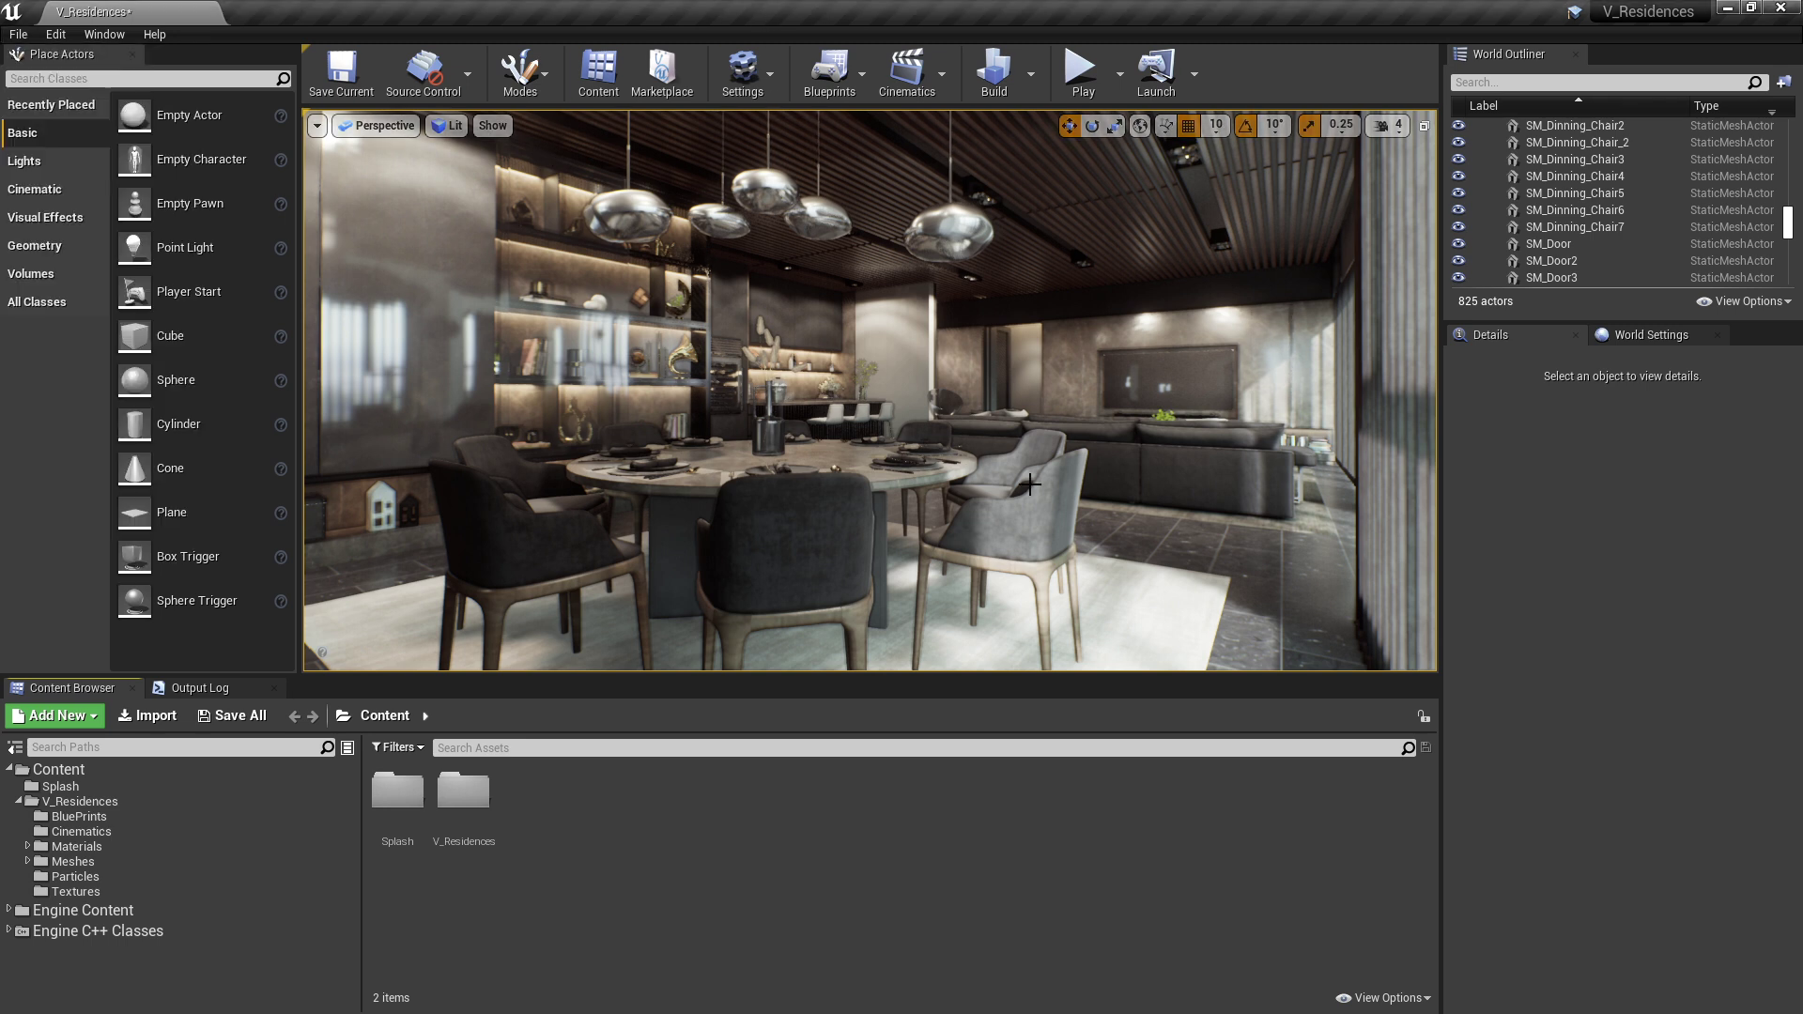
pyautogui.hotkey('ctrl', 'shift', 's')
# - Select the front dining chair and open the Meshes > Dinning folder in the Content Browser
pyautogui.click(825, 540)
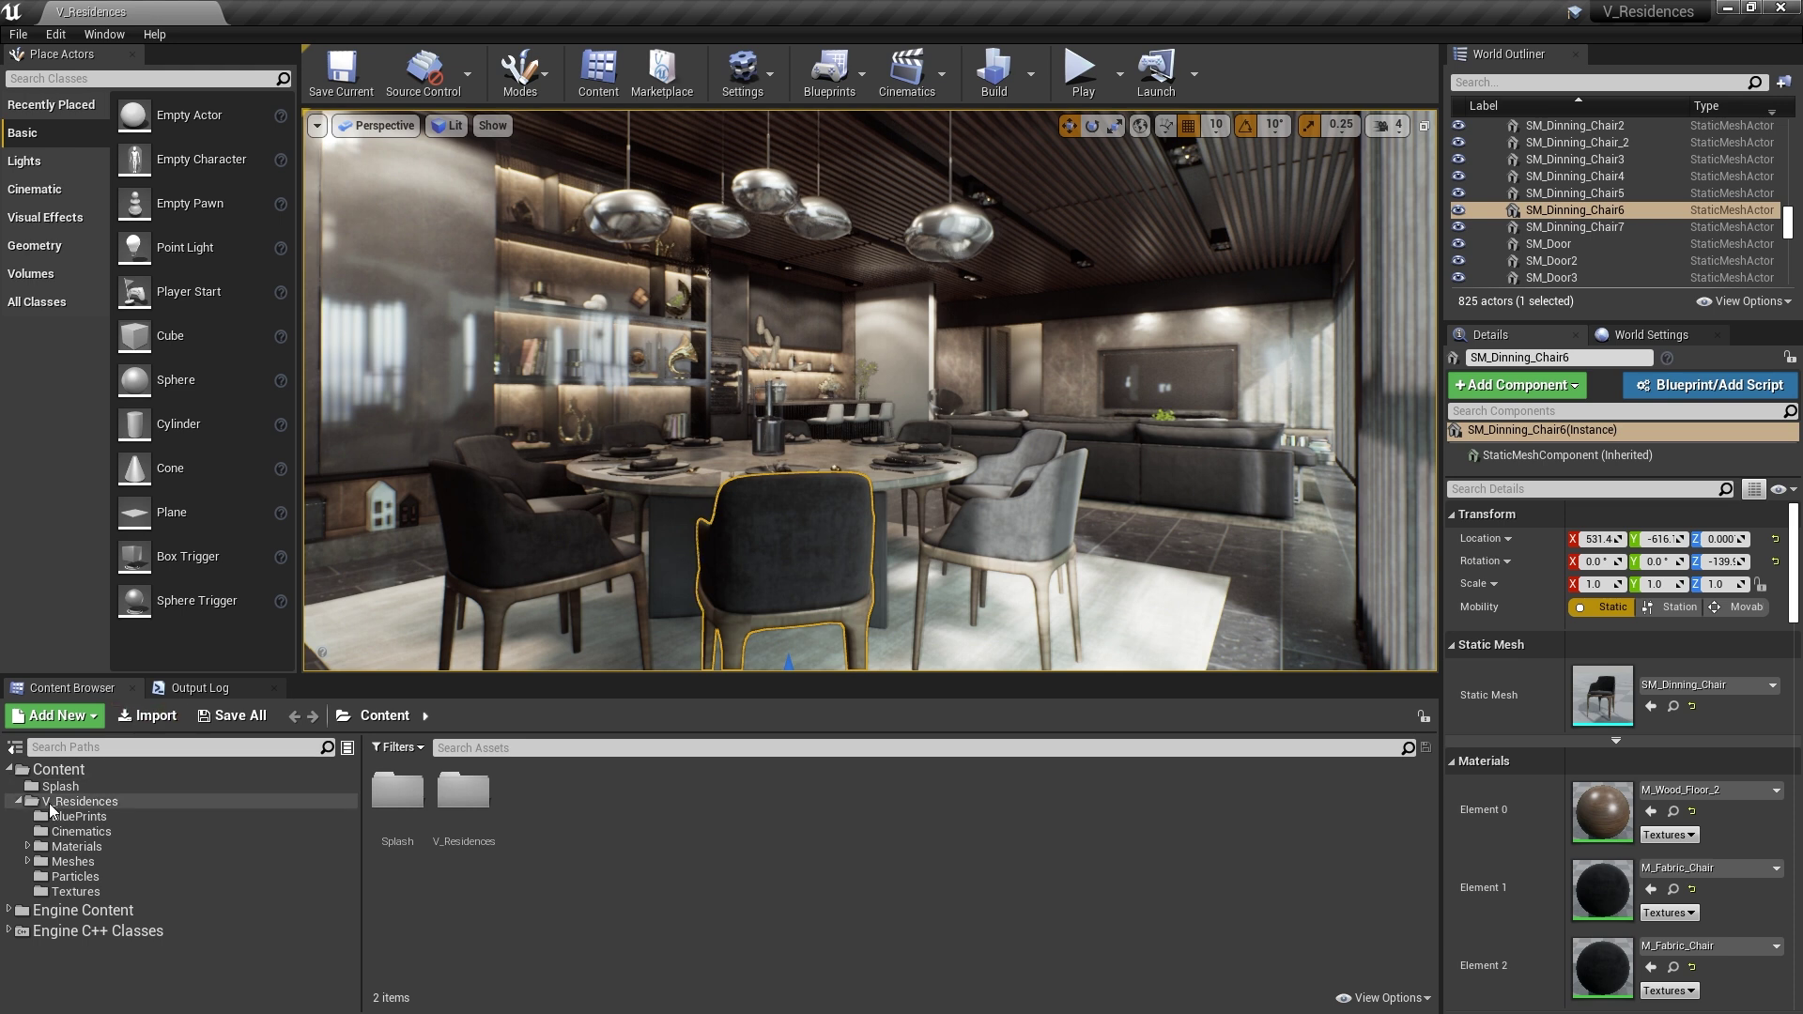
pyautogui.click(58, 862)
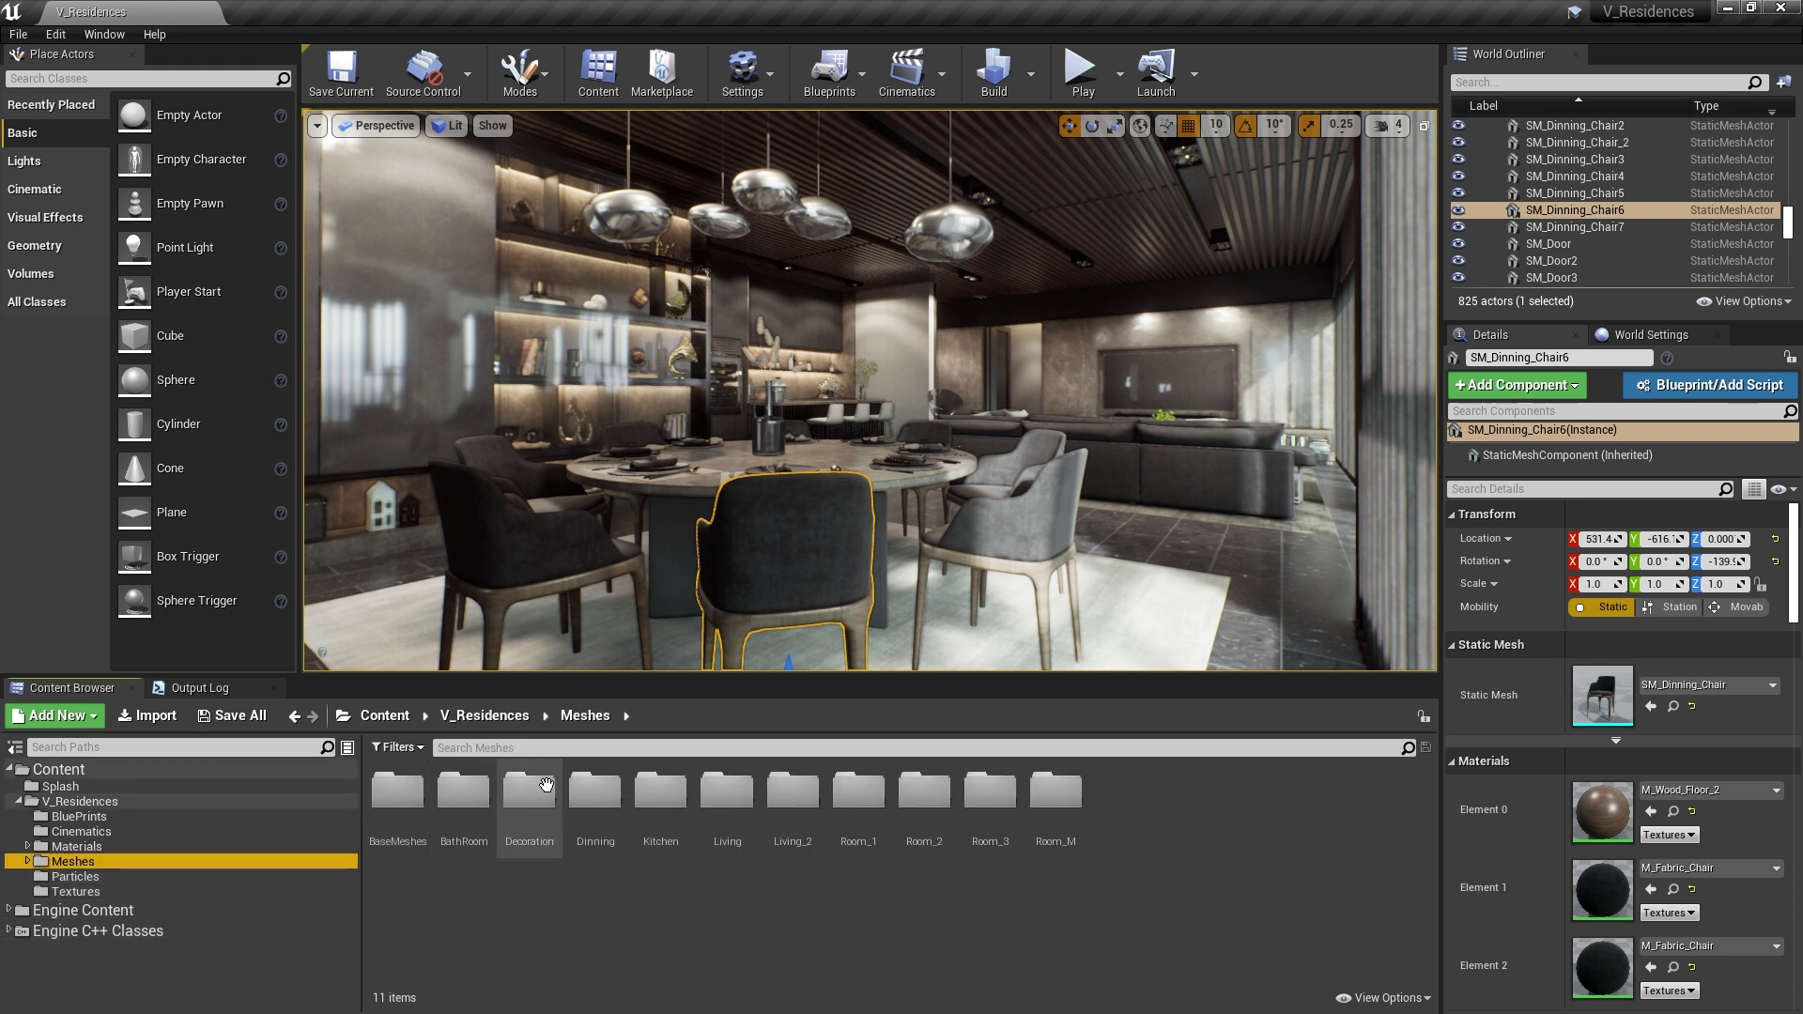
pyautogui.doubleClick(610, 798)
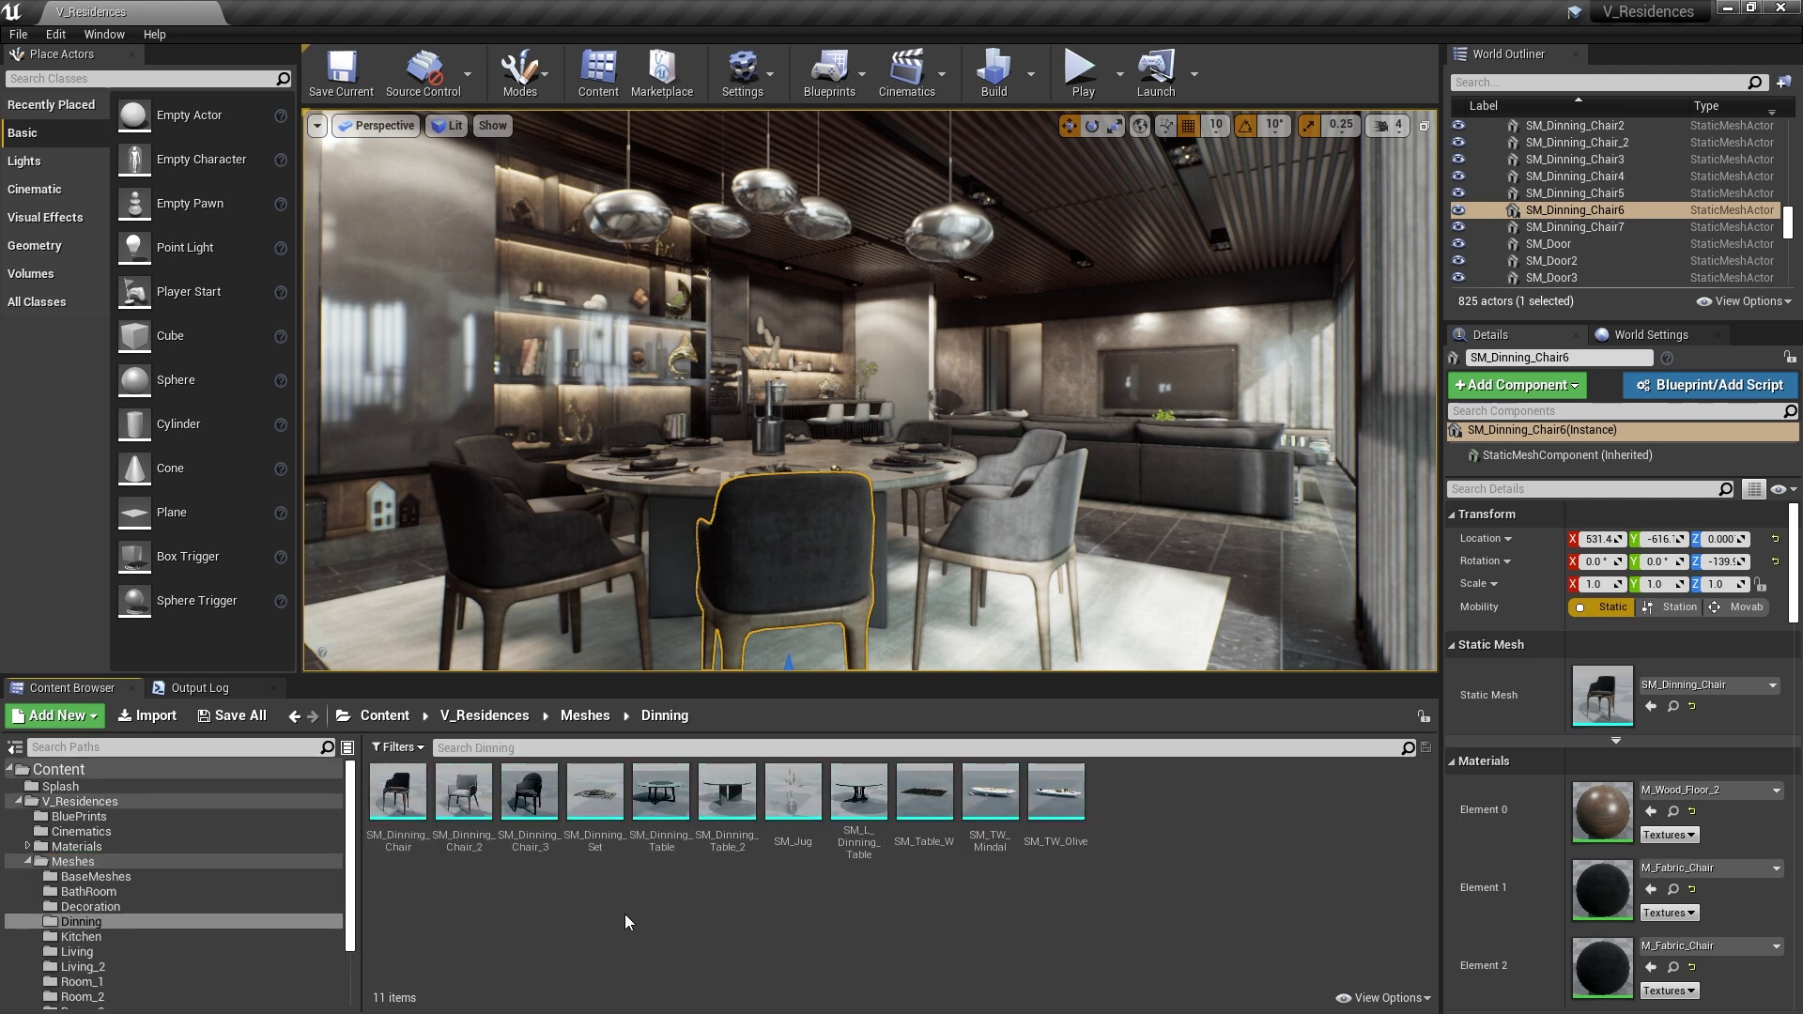
# - Search the Dinning assets for 'chair', then clear the search
pyautogui.click(620, 748)
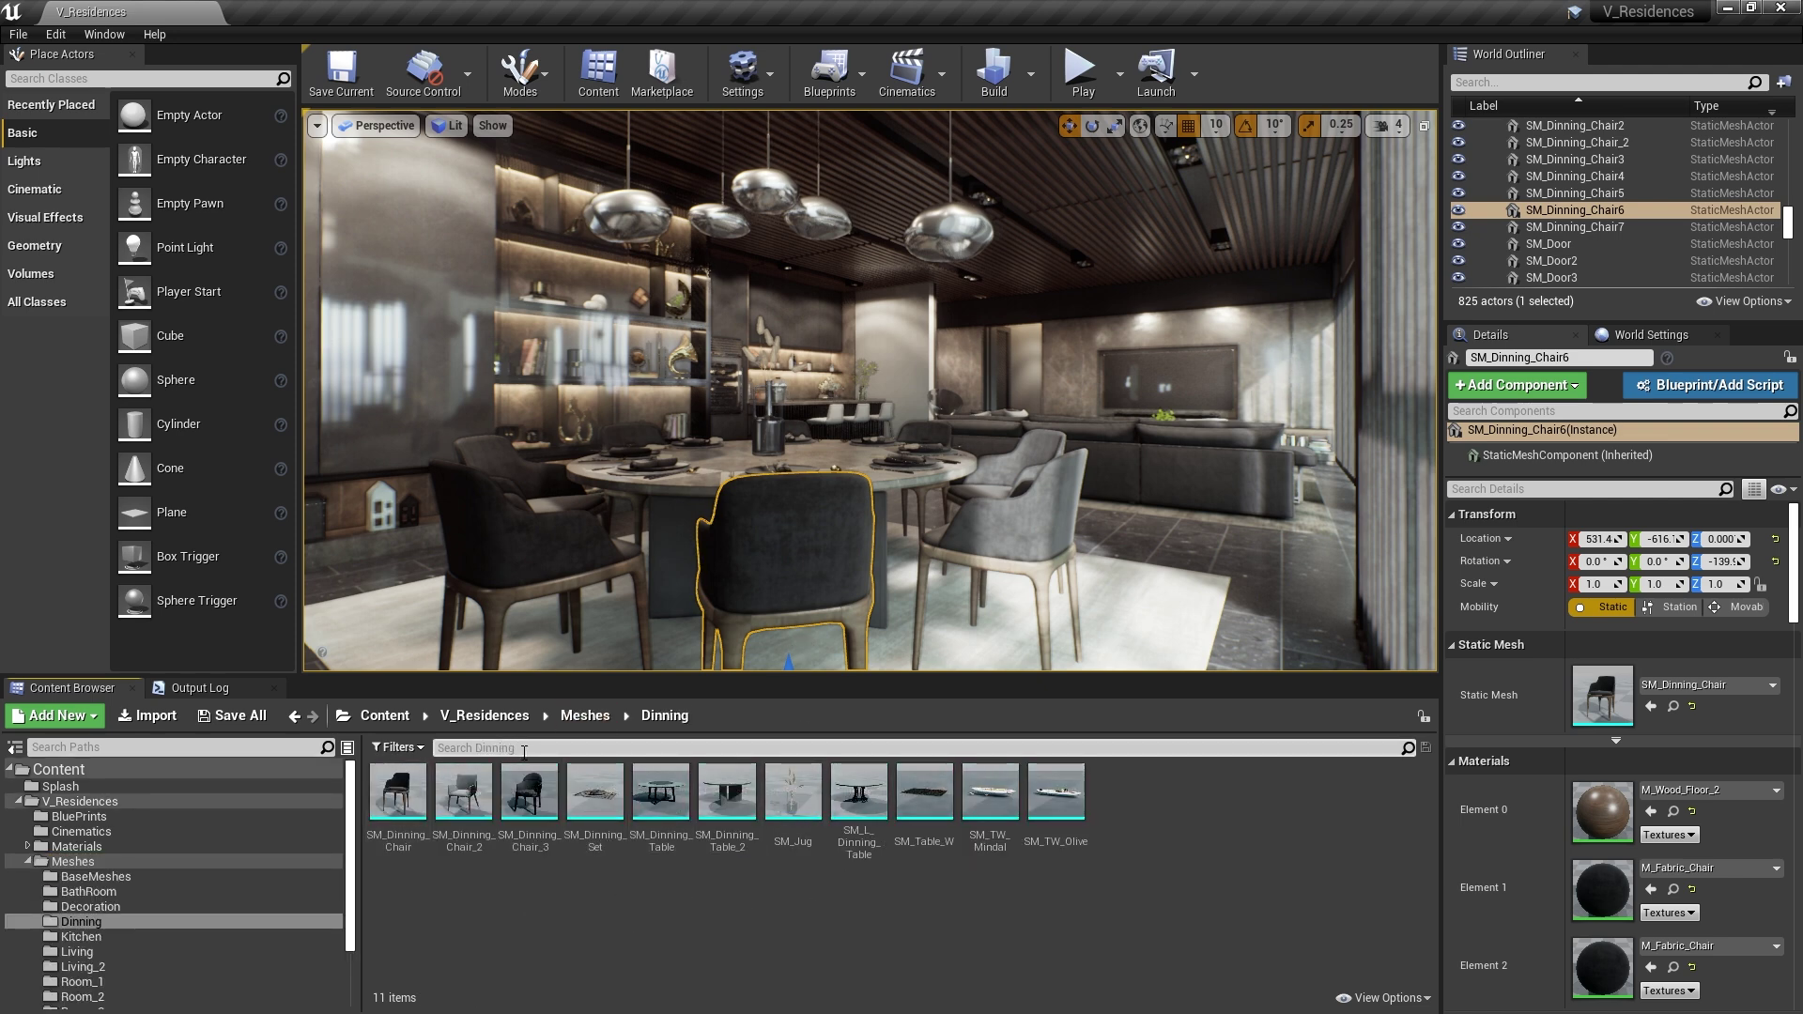
pyautogui.click(209, 751)
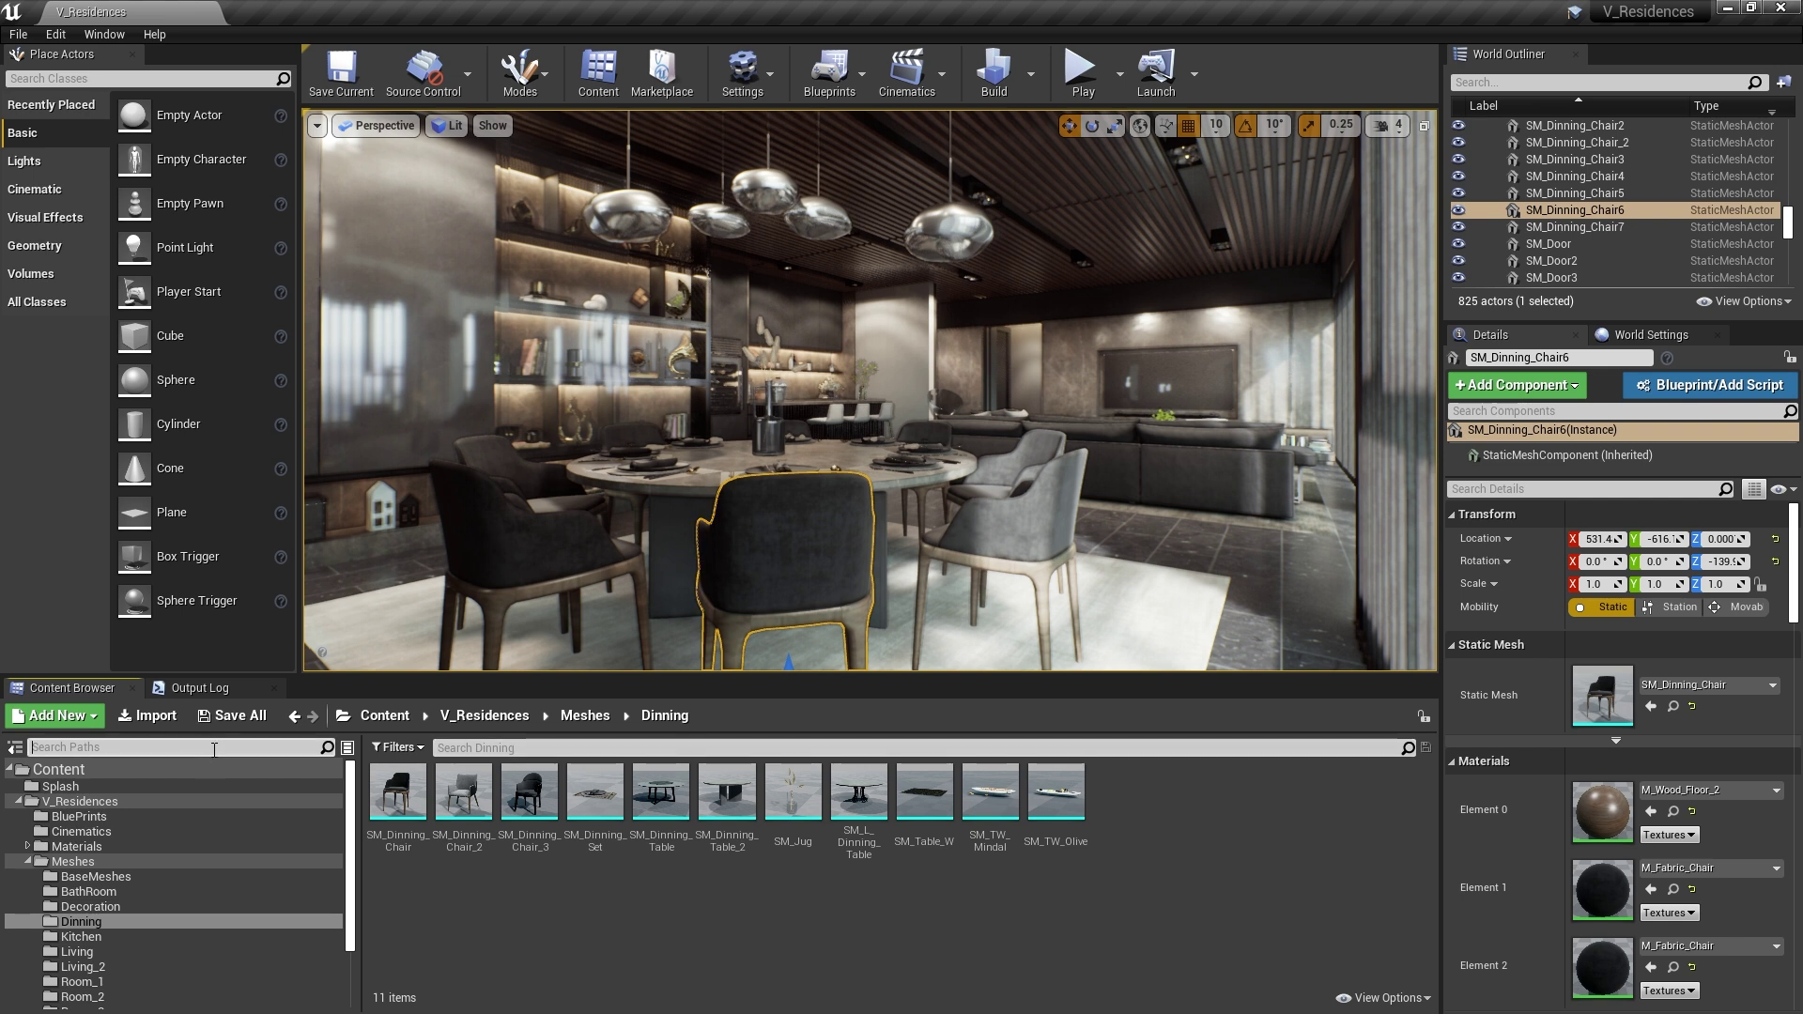
pyautogui.click(515, 749)
pyautogui.write('chair')
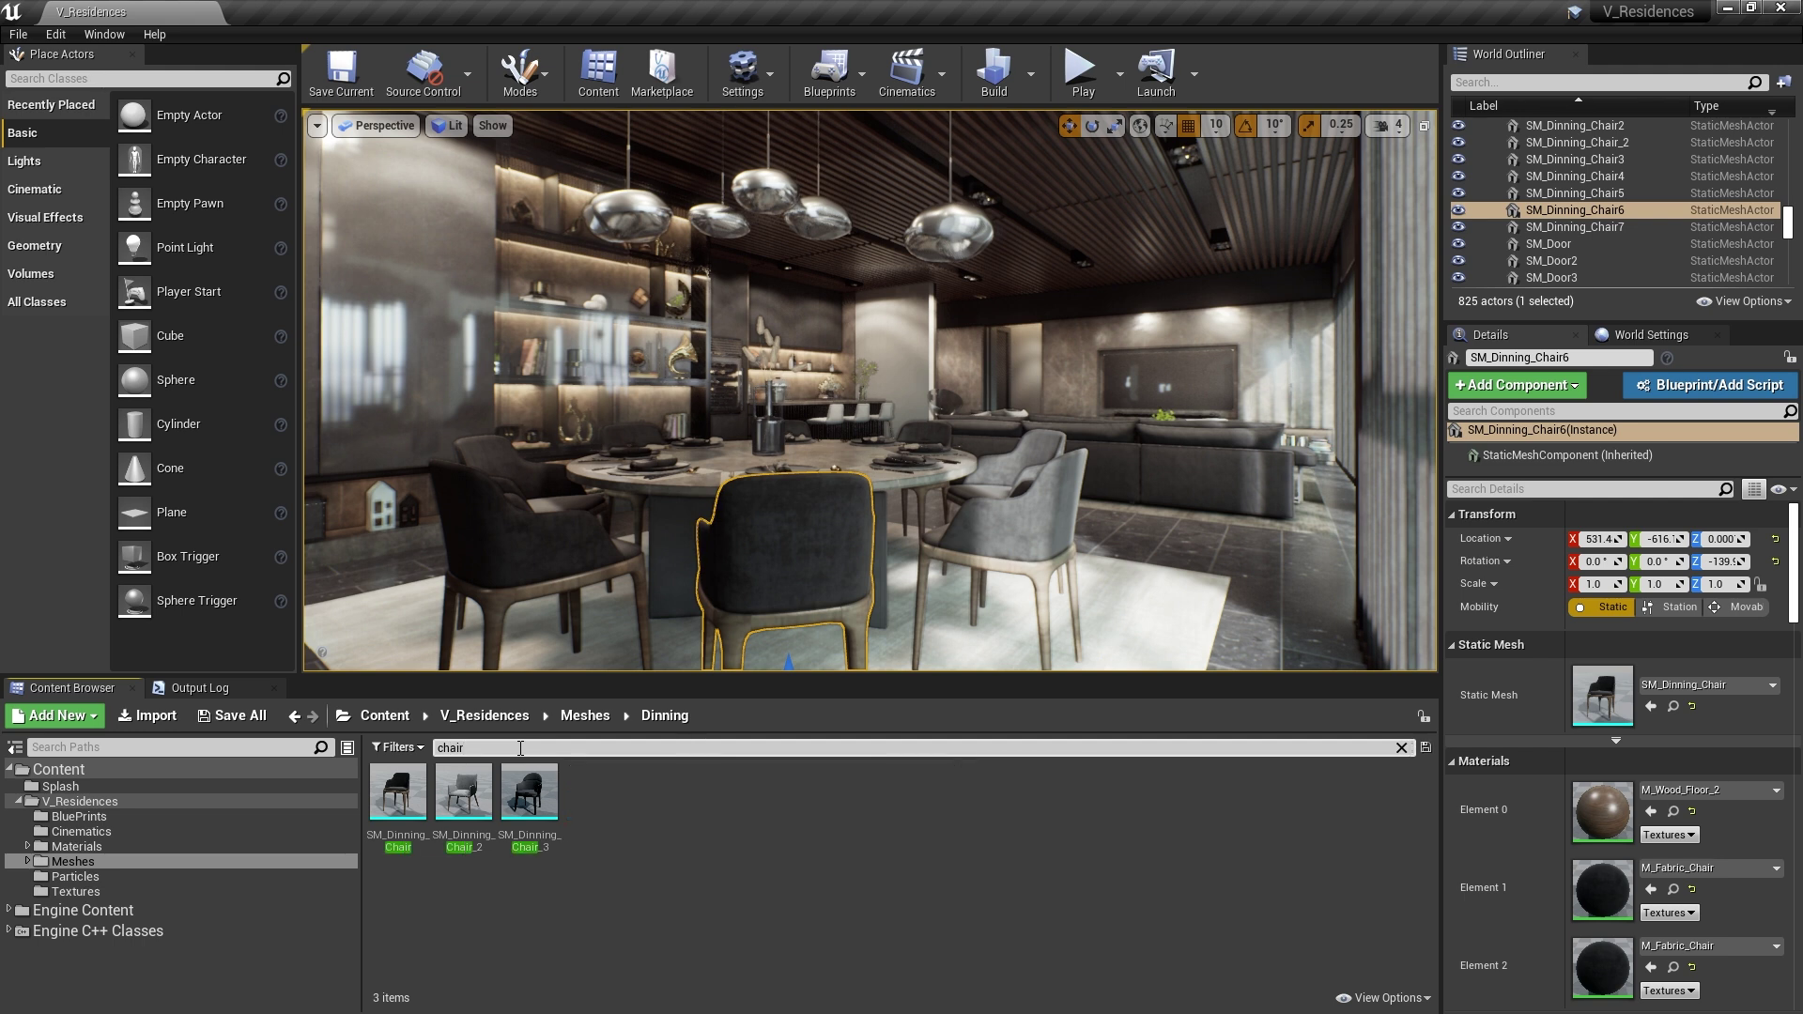
pyautogui.press('BackSpace')
pyautogui.press('BackSpace')
pyautogui.press('BackSpace')
pyautogui.press('BackSpace')
pyautogui.press('BackSpace')
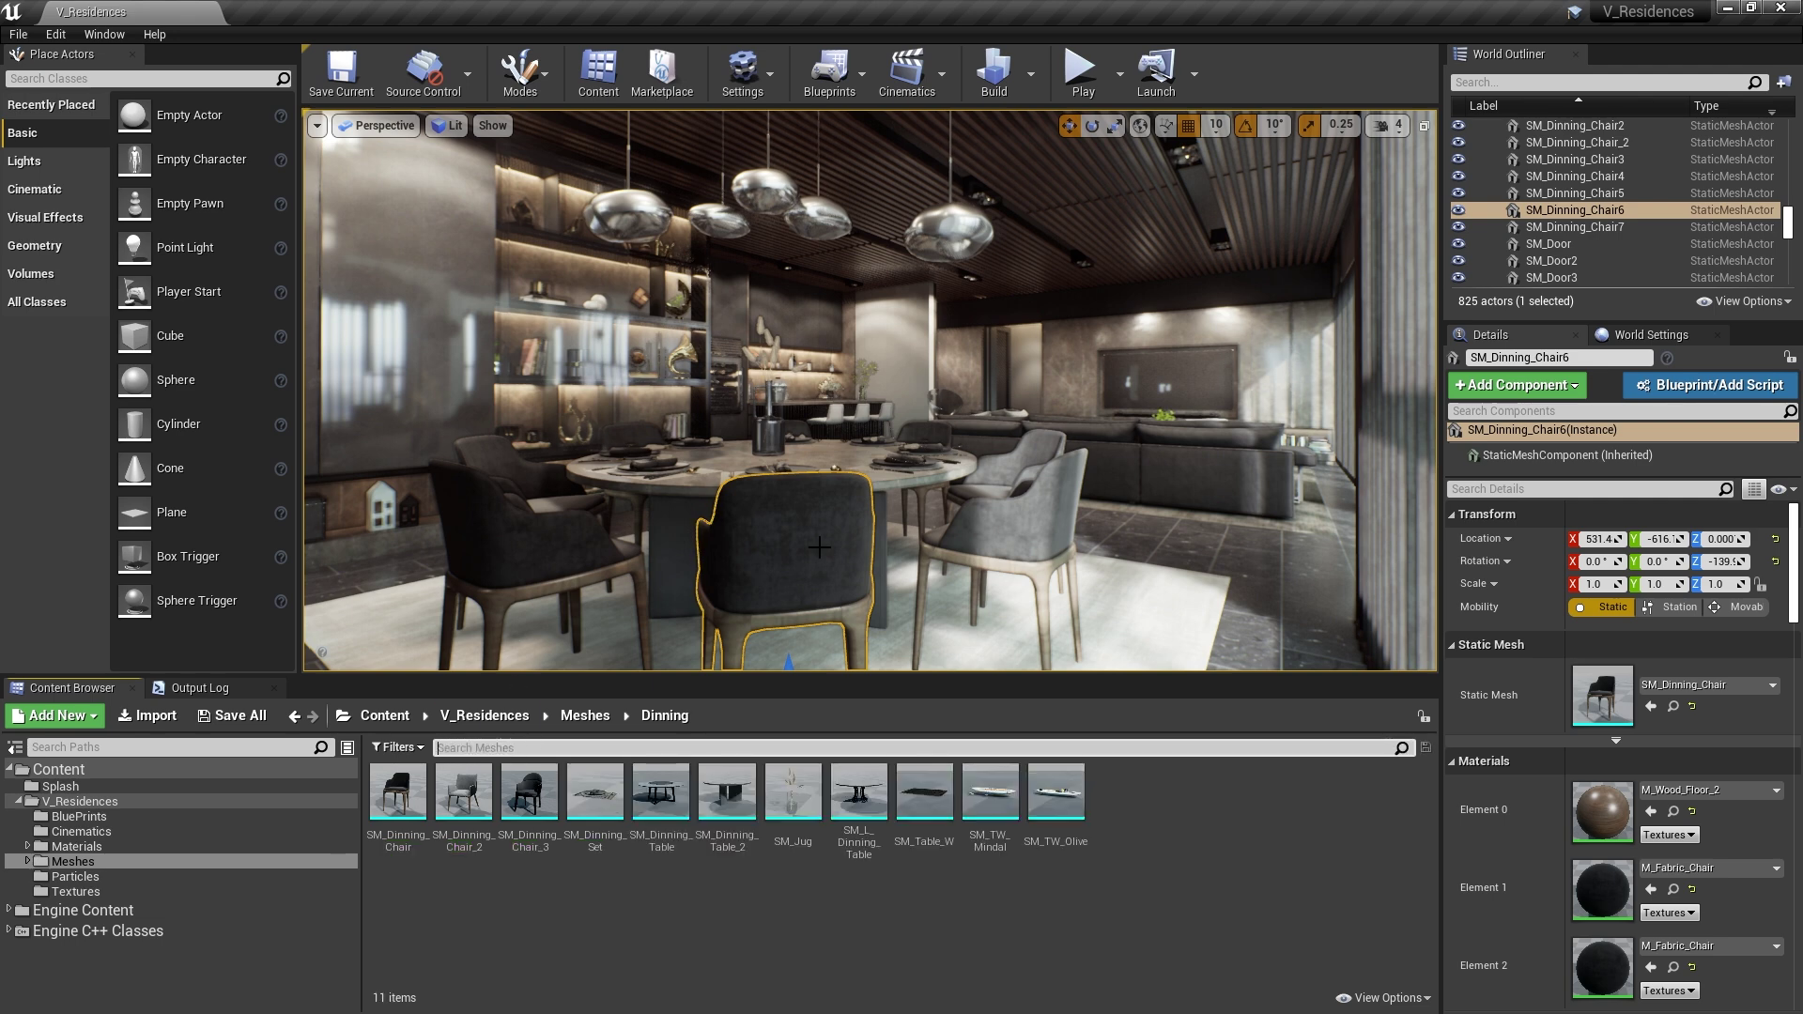
# - Use Browse to Asset on the chair to reveal SM_Dinning_Chair and view its details
pyautogui.rightClick(767, 539)
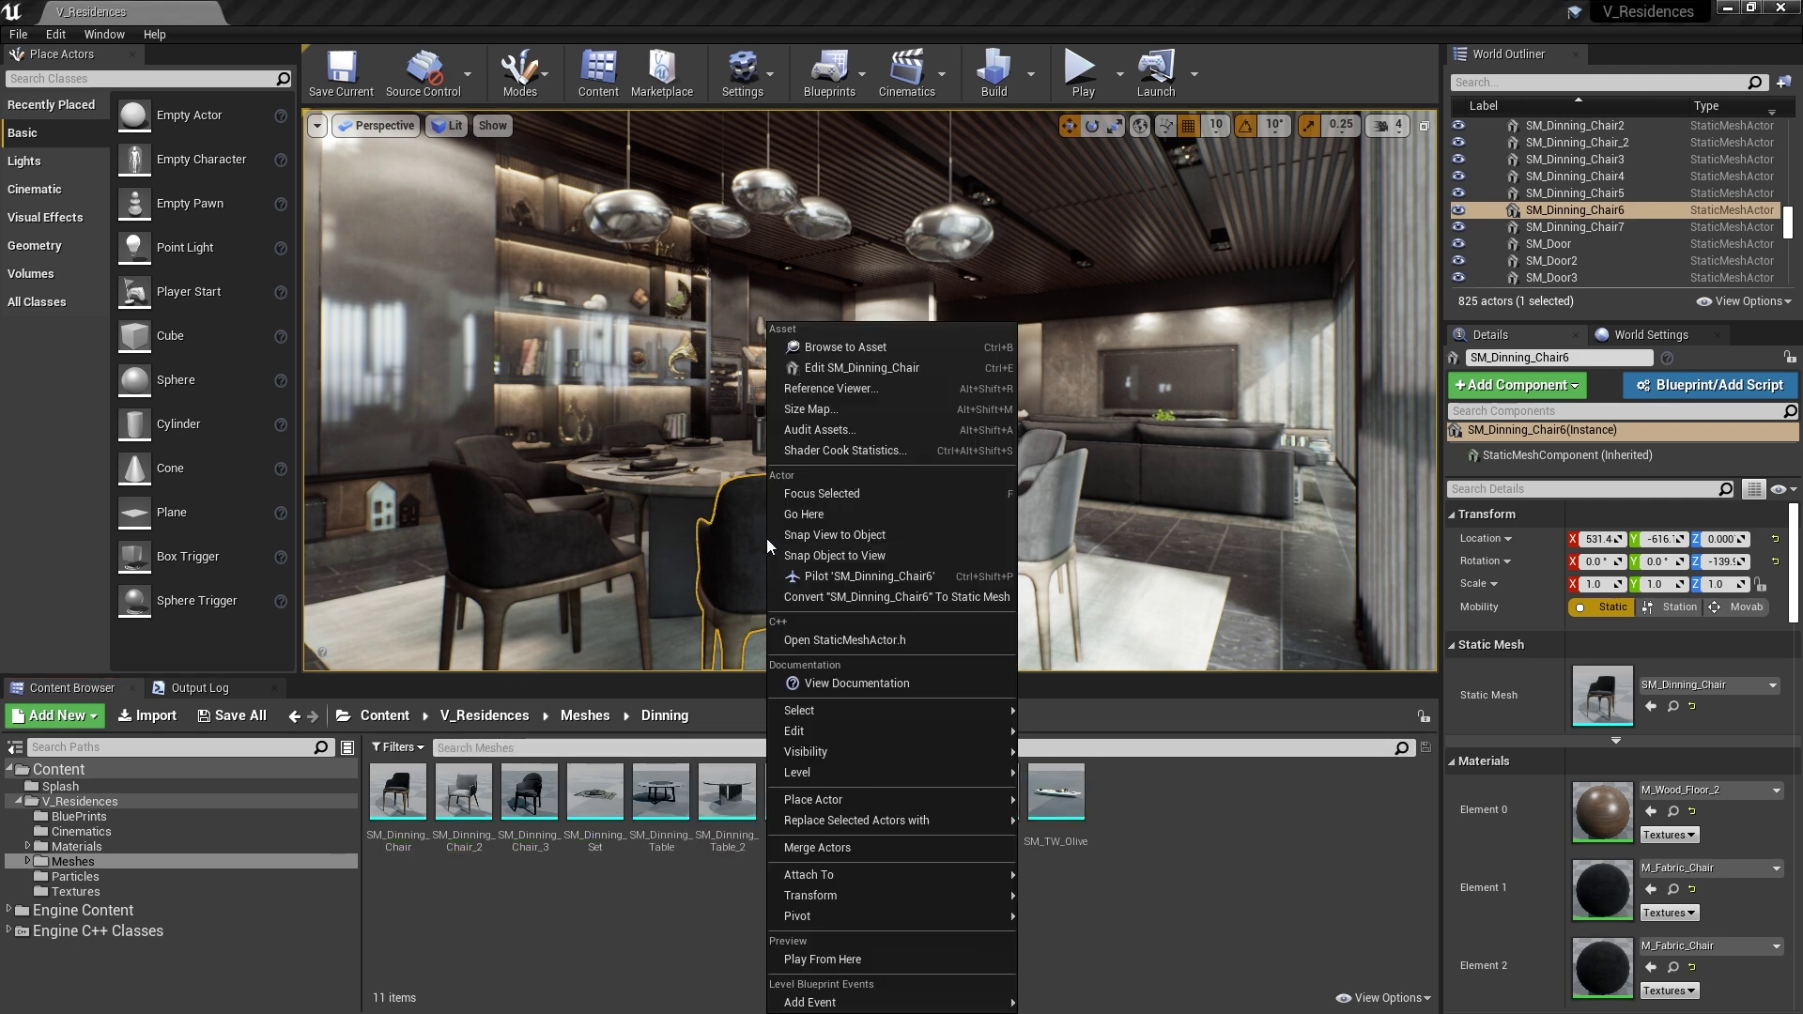
pyautogui.click(861, 347)
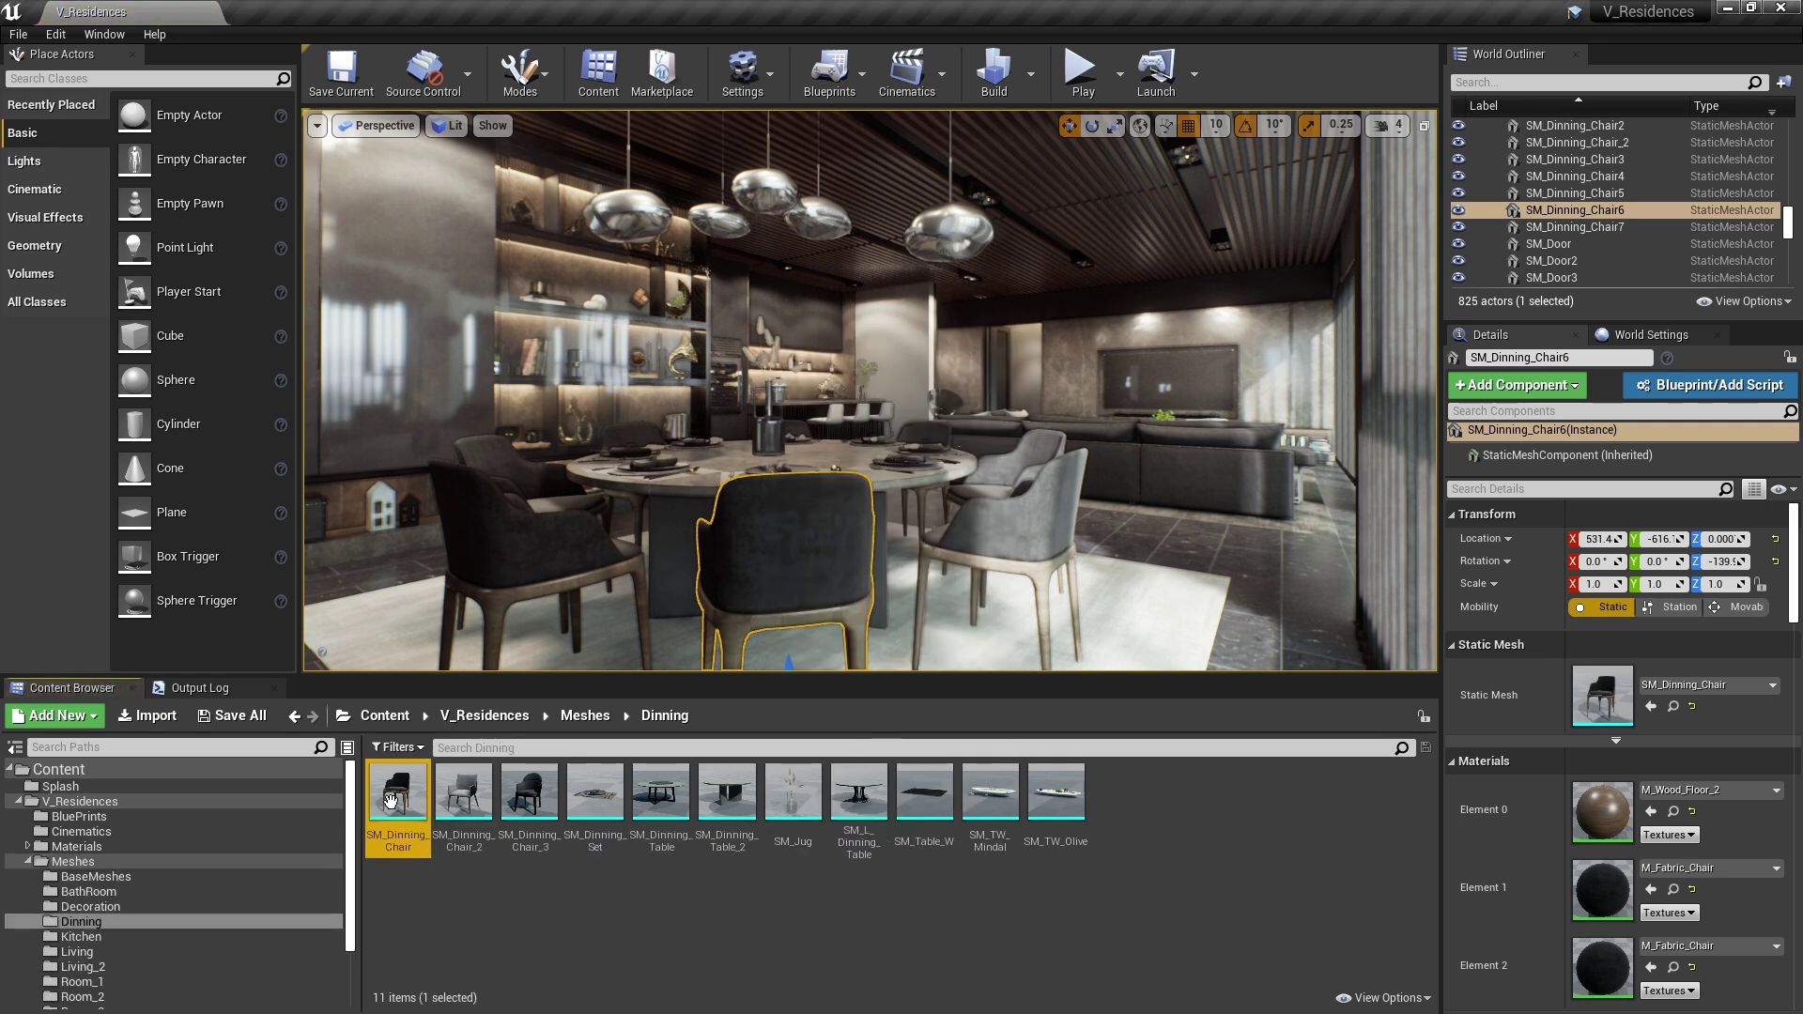
pyautogui.moveTo(391, 799)
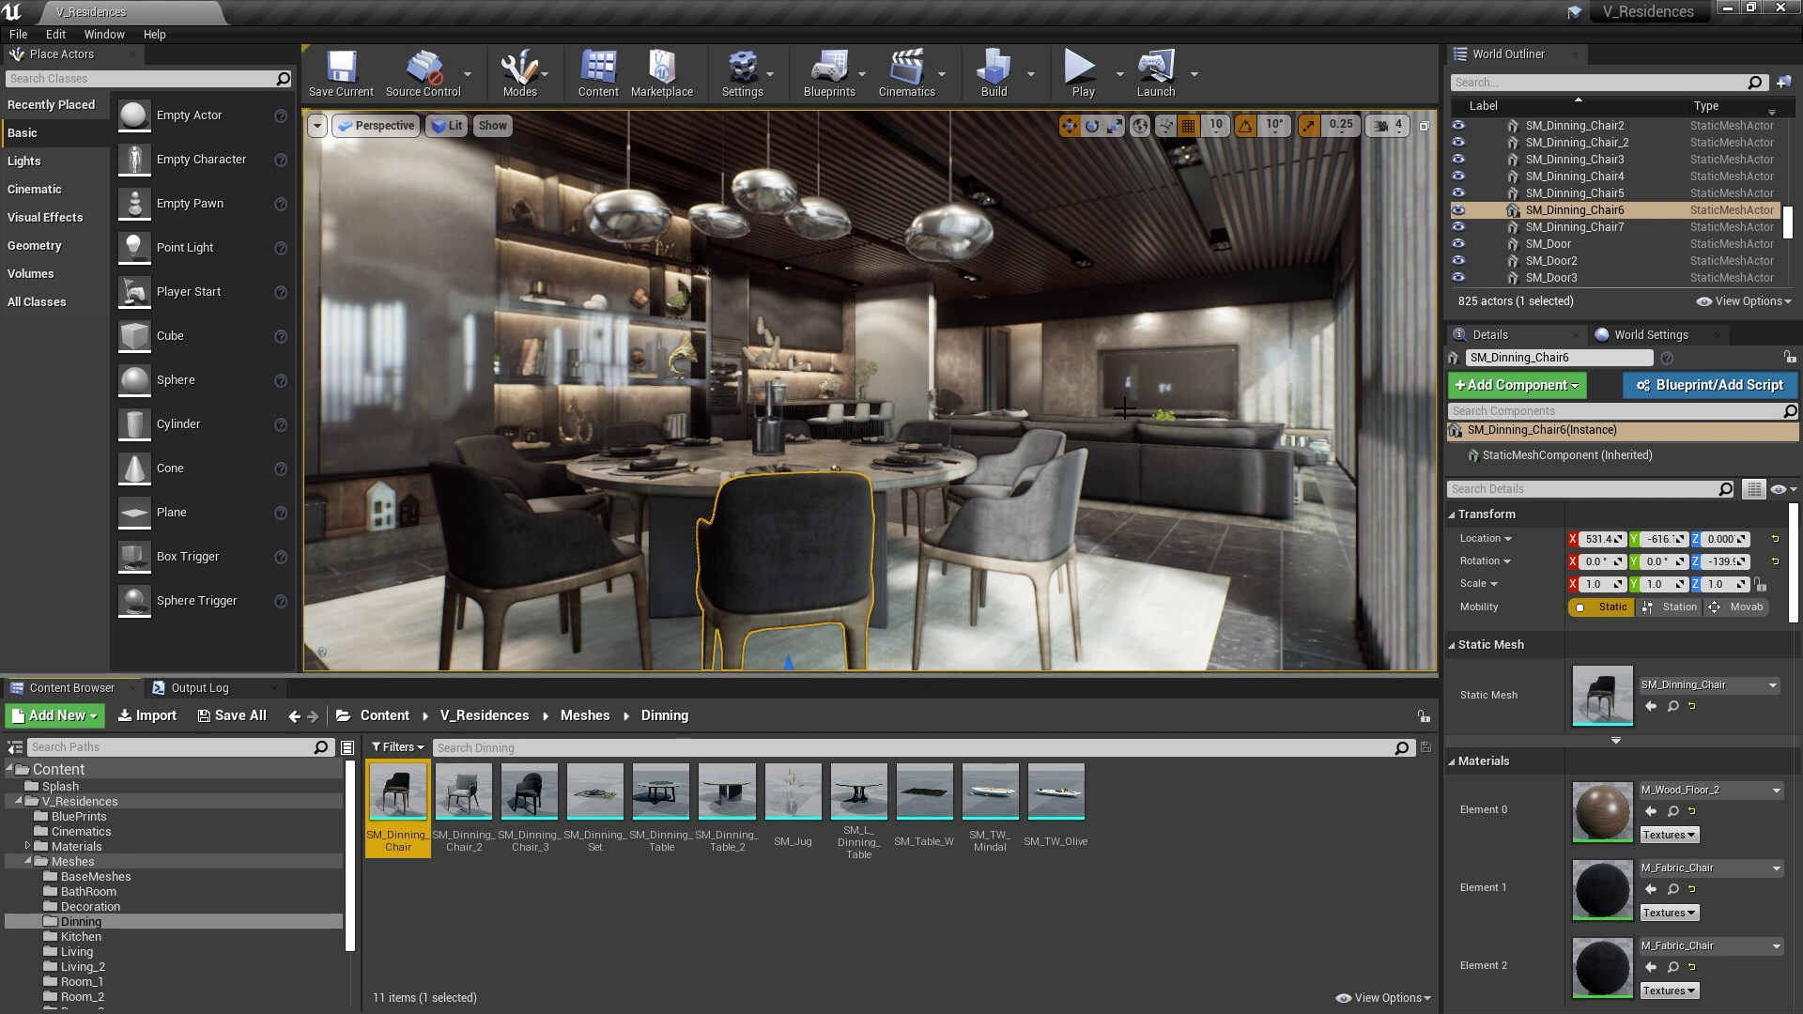
# - Jump to the chair's mesh with Ctrl+B twice, returning to the Content root each time
pyautogui.hotkey('ctrl', 'b')
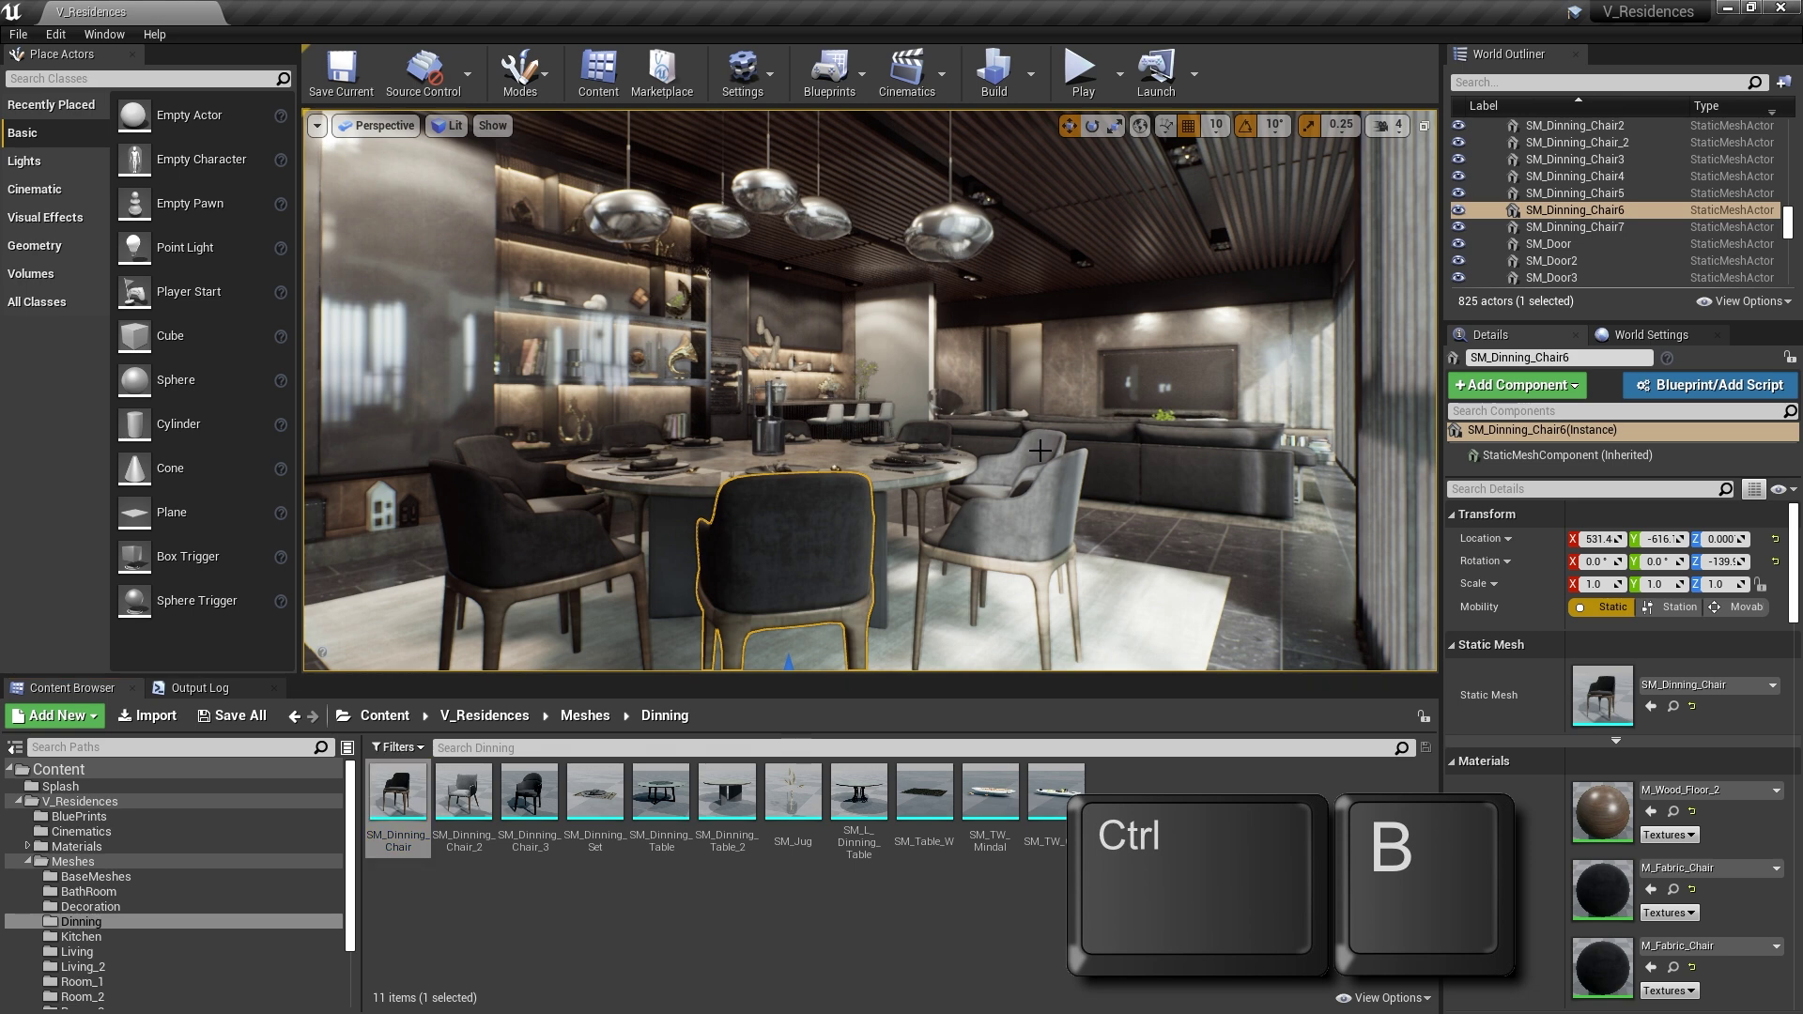
pyautogui.click(75, 772)
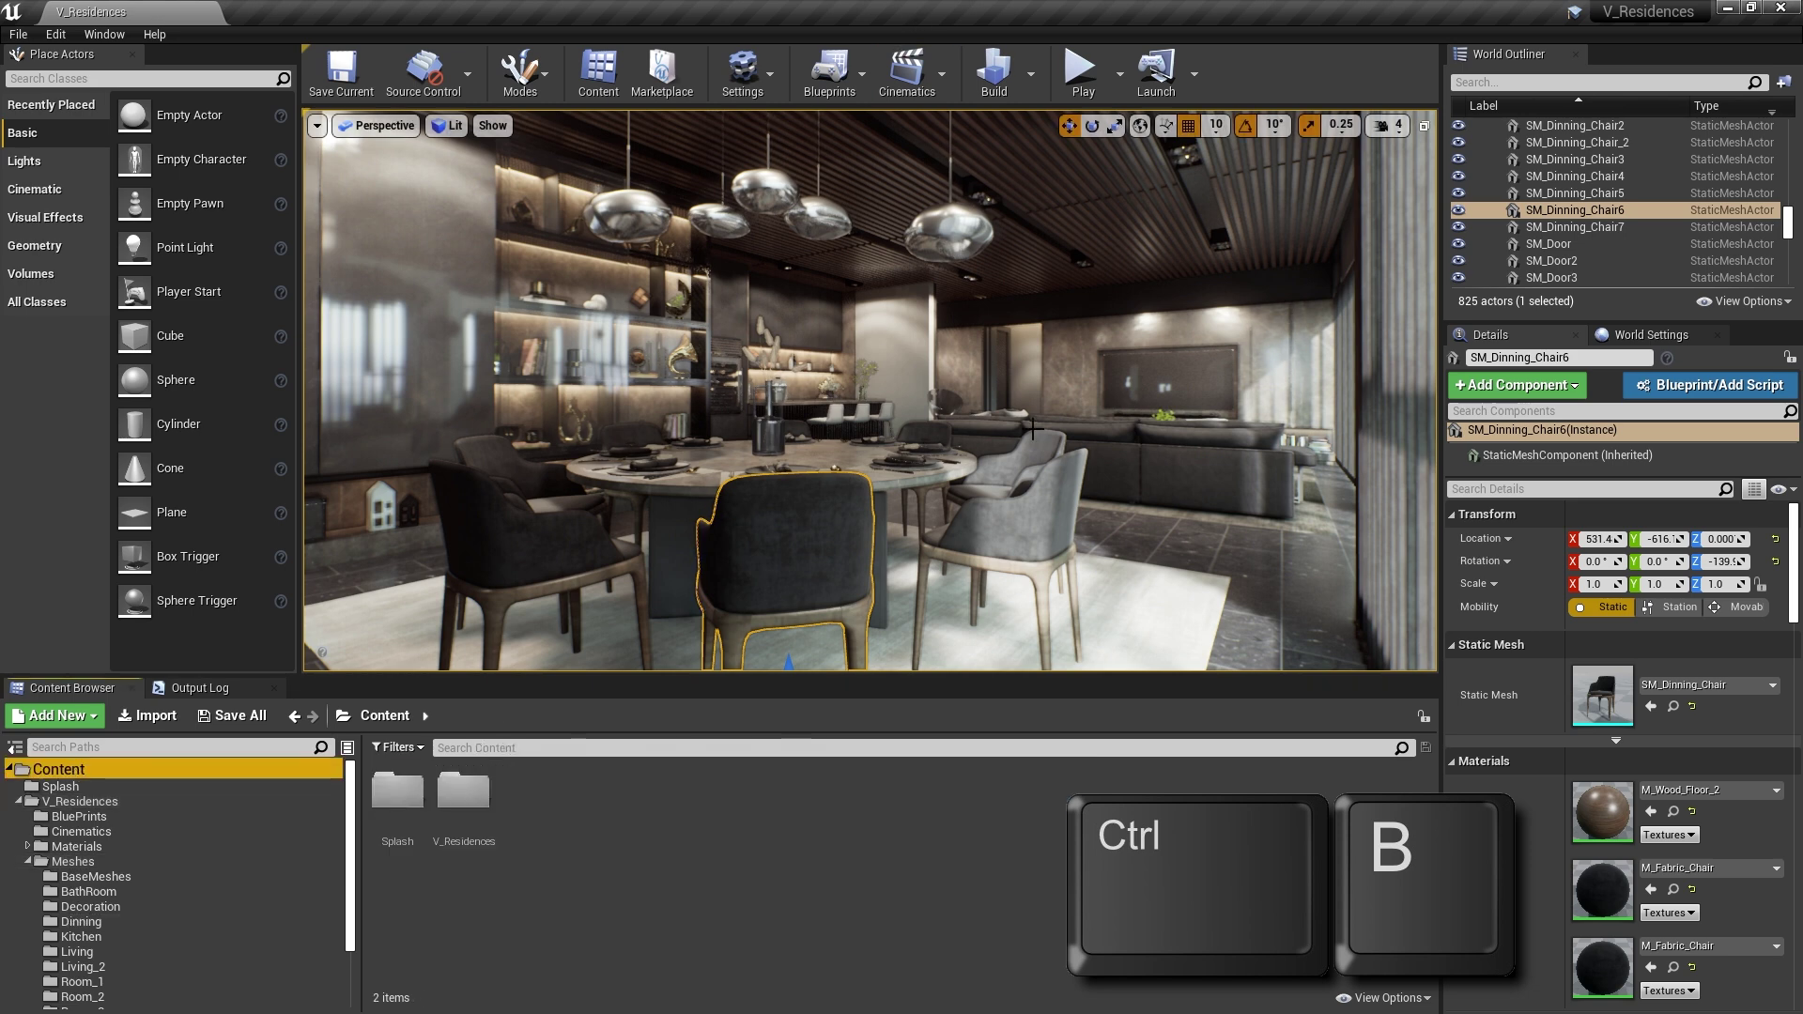
pyautogui.hotkey('ctrl', 'b')
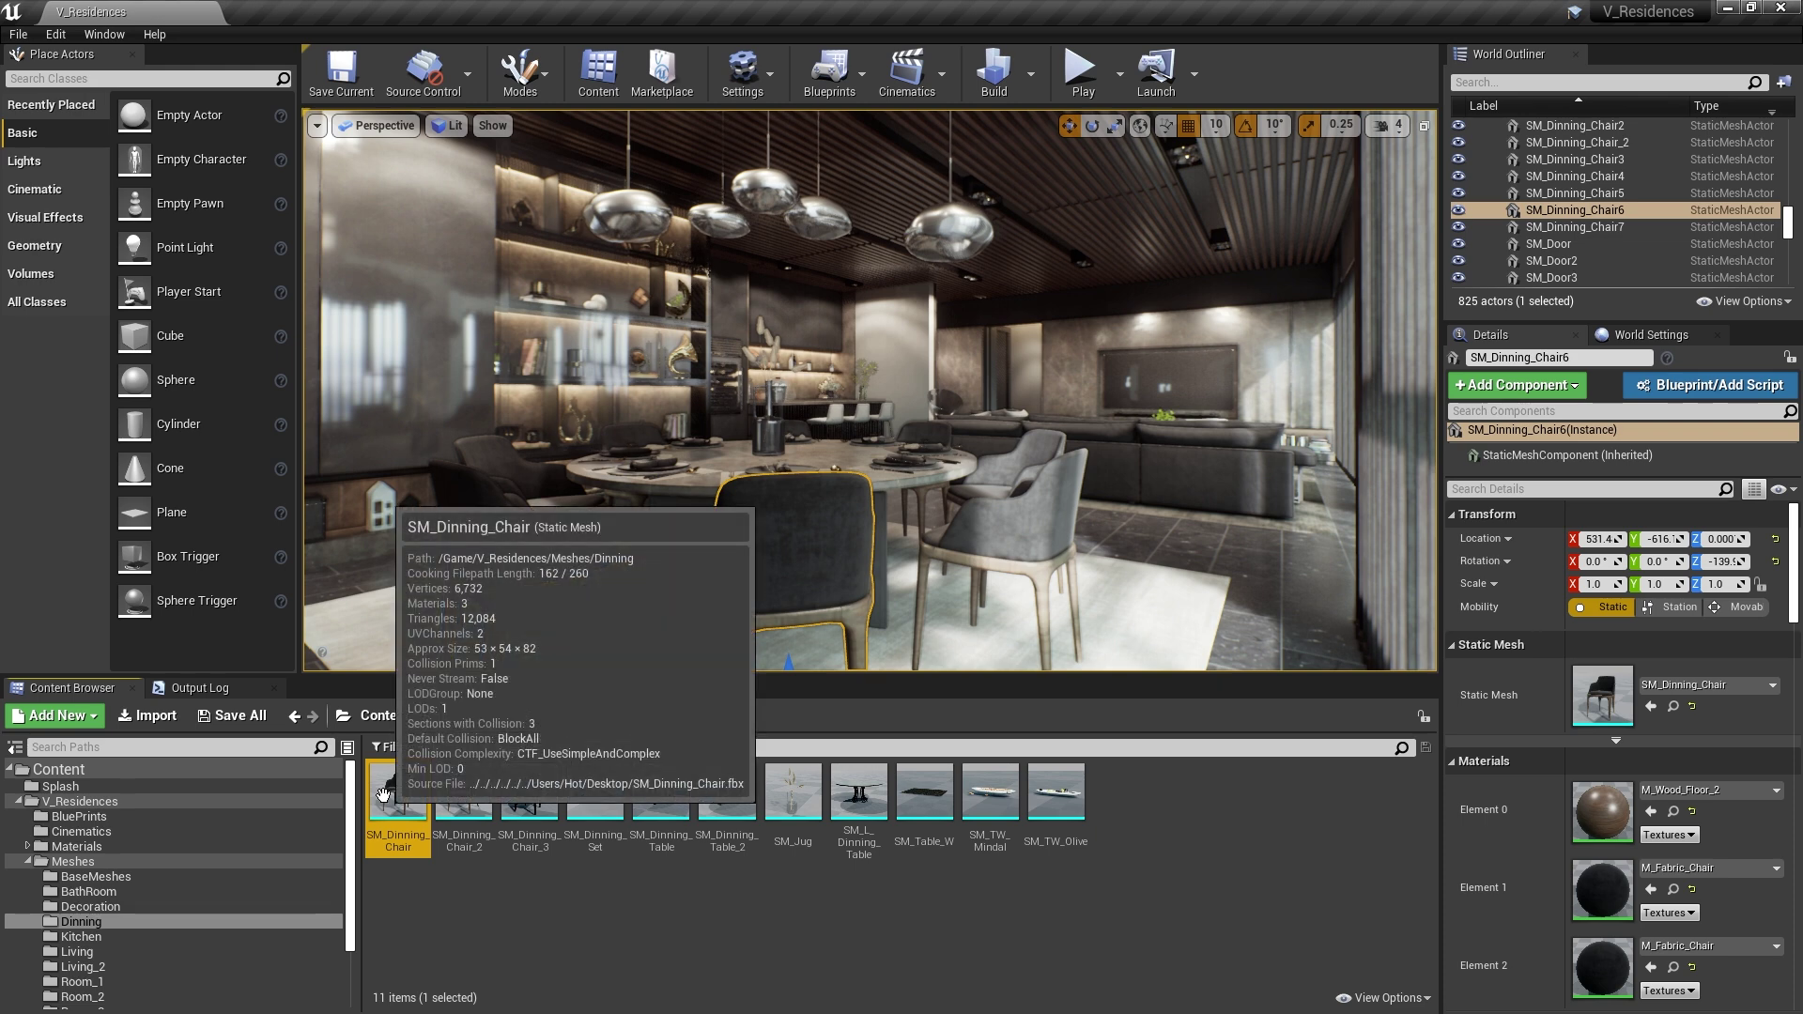
pyautogui.click(63, 770)
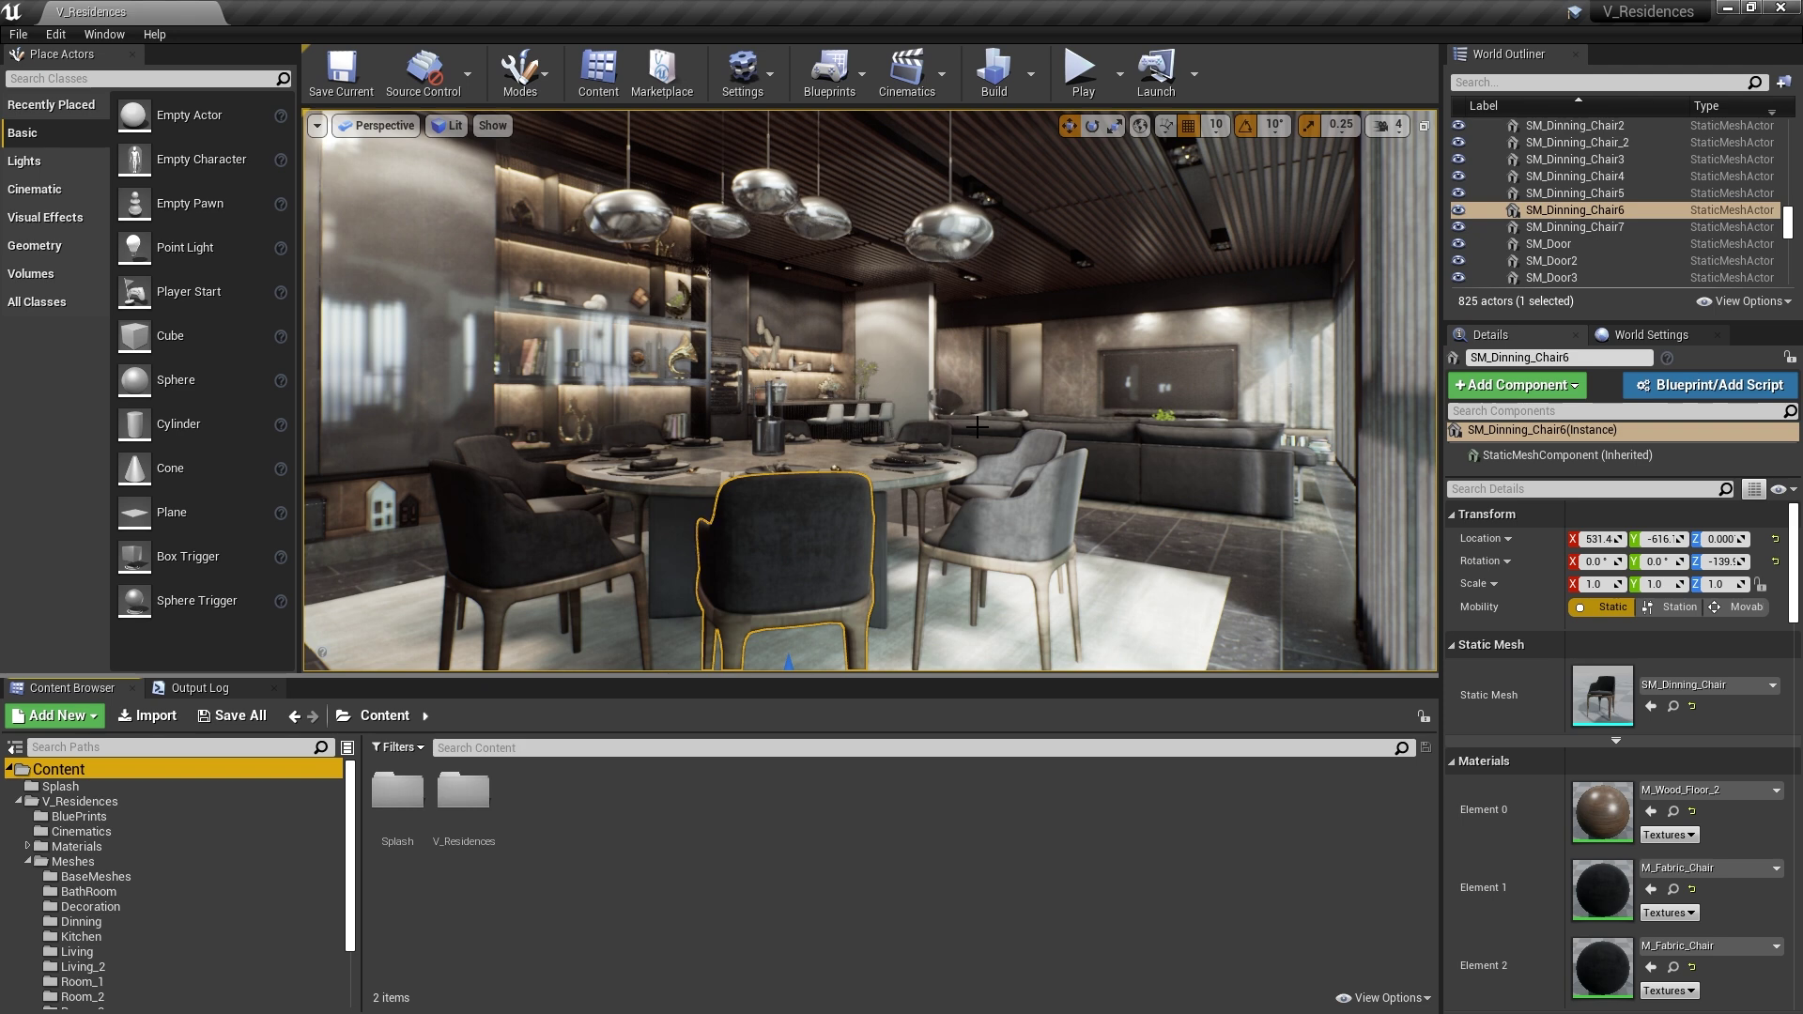
pyautogui.hotkey('ctrl', 'e')
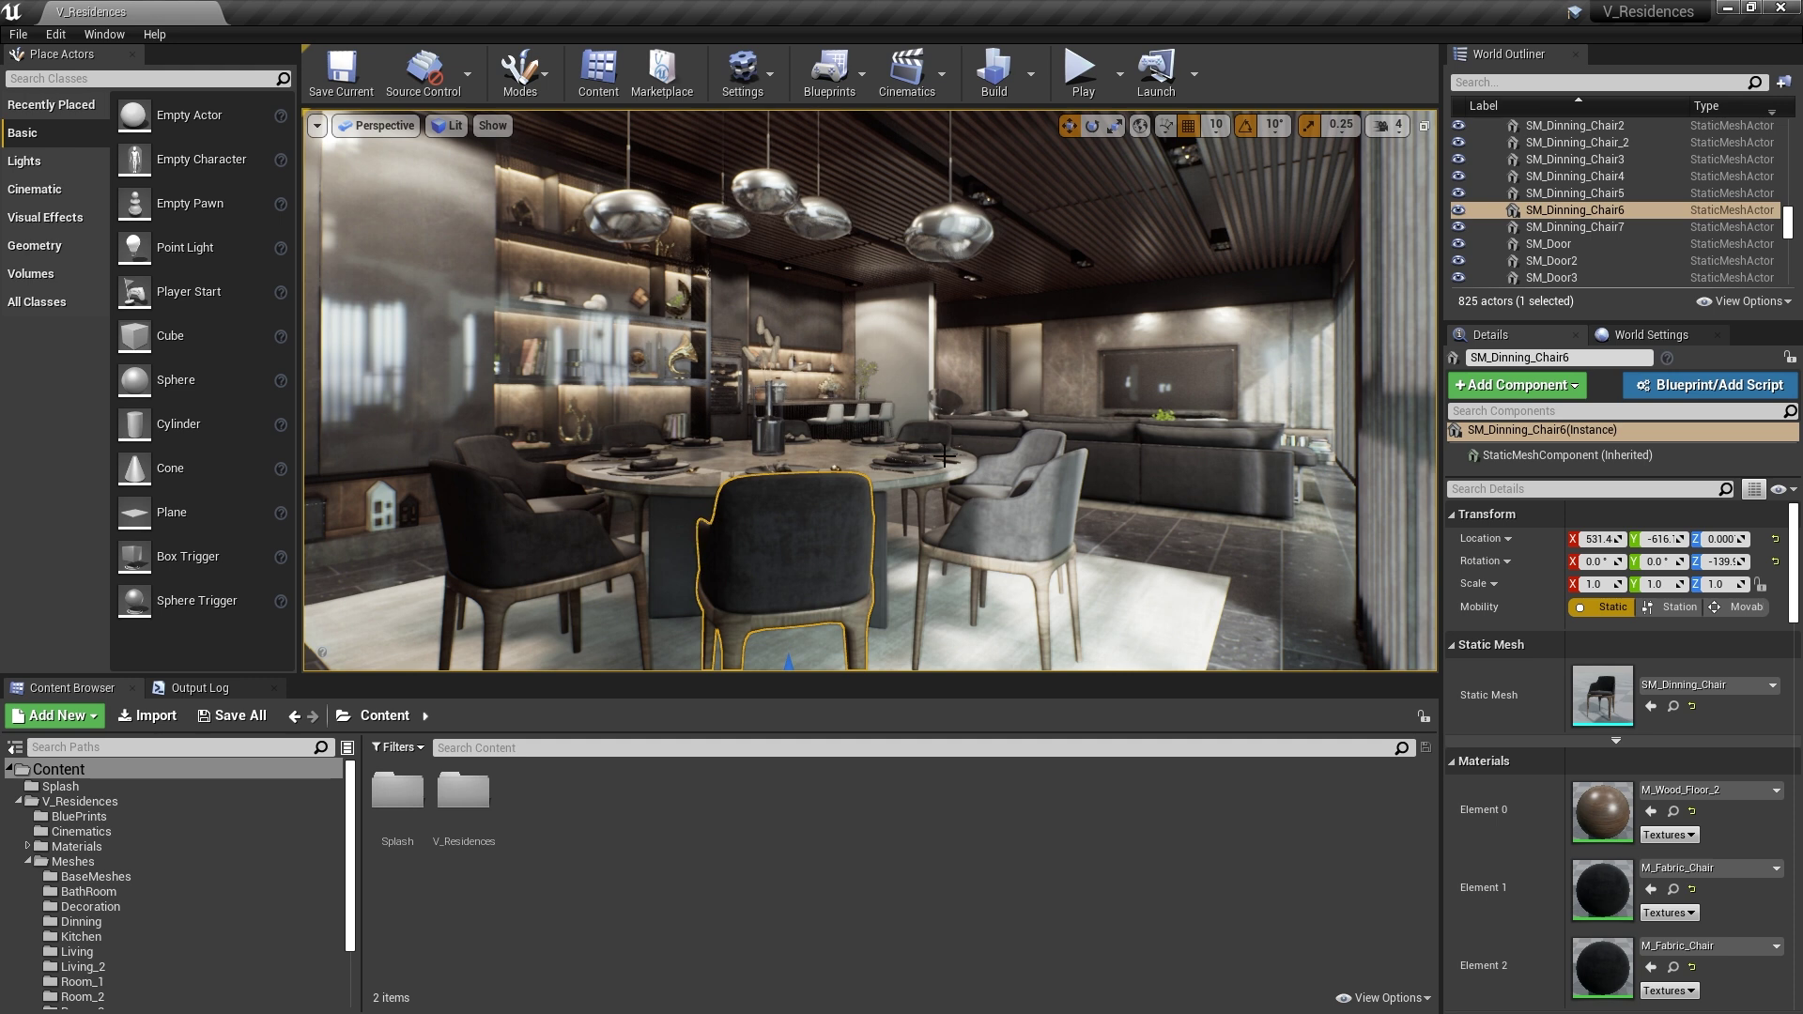
# - Recall camera bookmarks 2 and 3, then reach Jump to Bookmark in the viewport Bookmarks menu
pyautogui.press('2')
pyautogui.press('3')
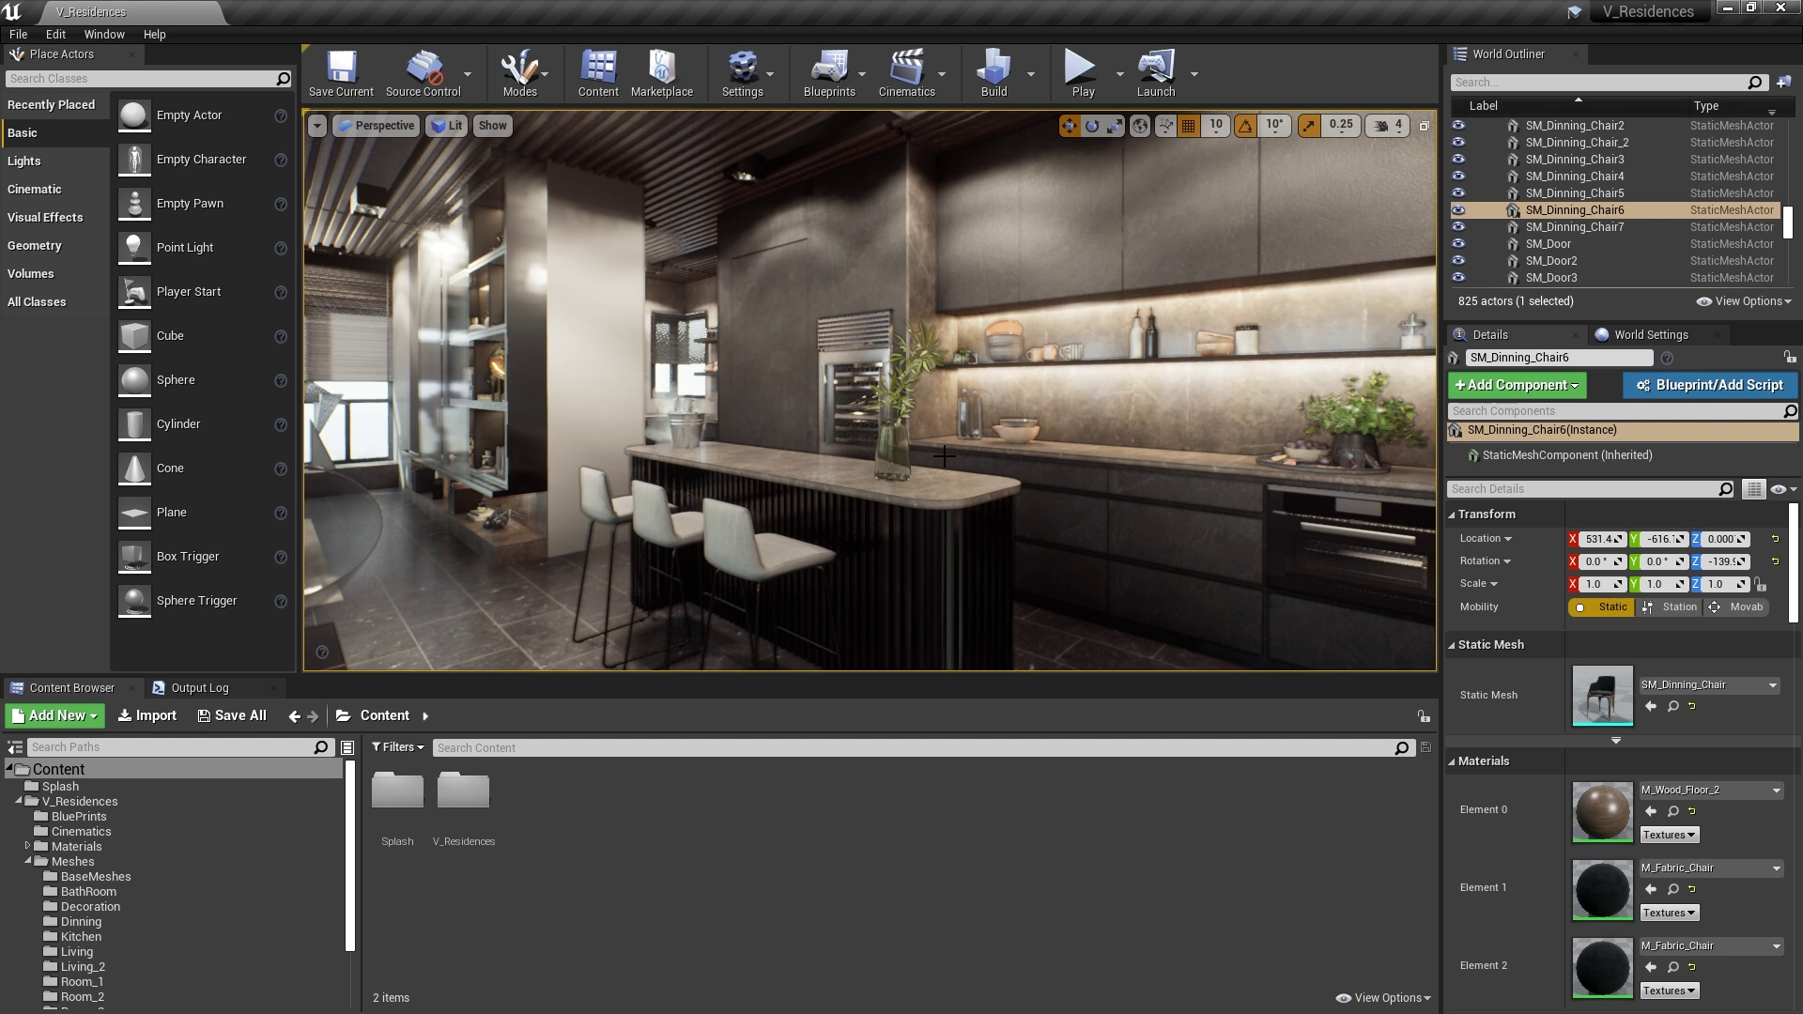
pyautogui.click(318, 128)
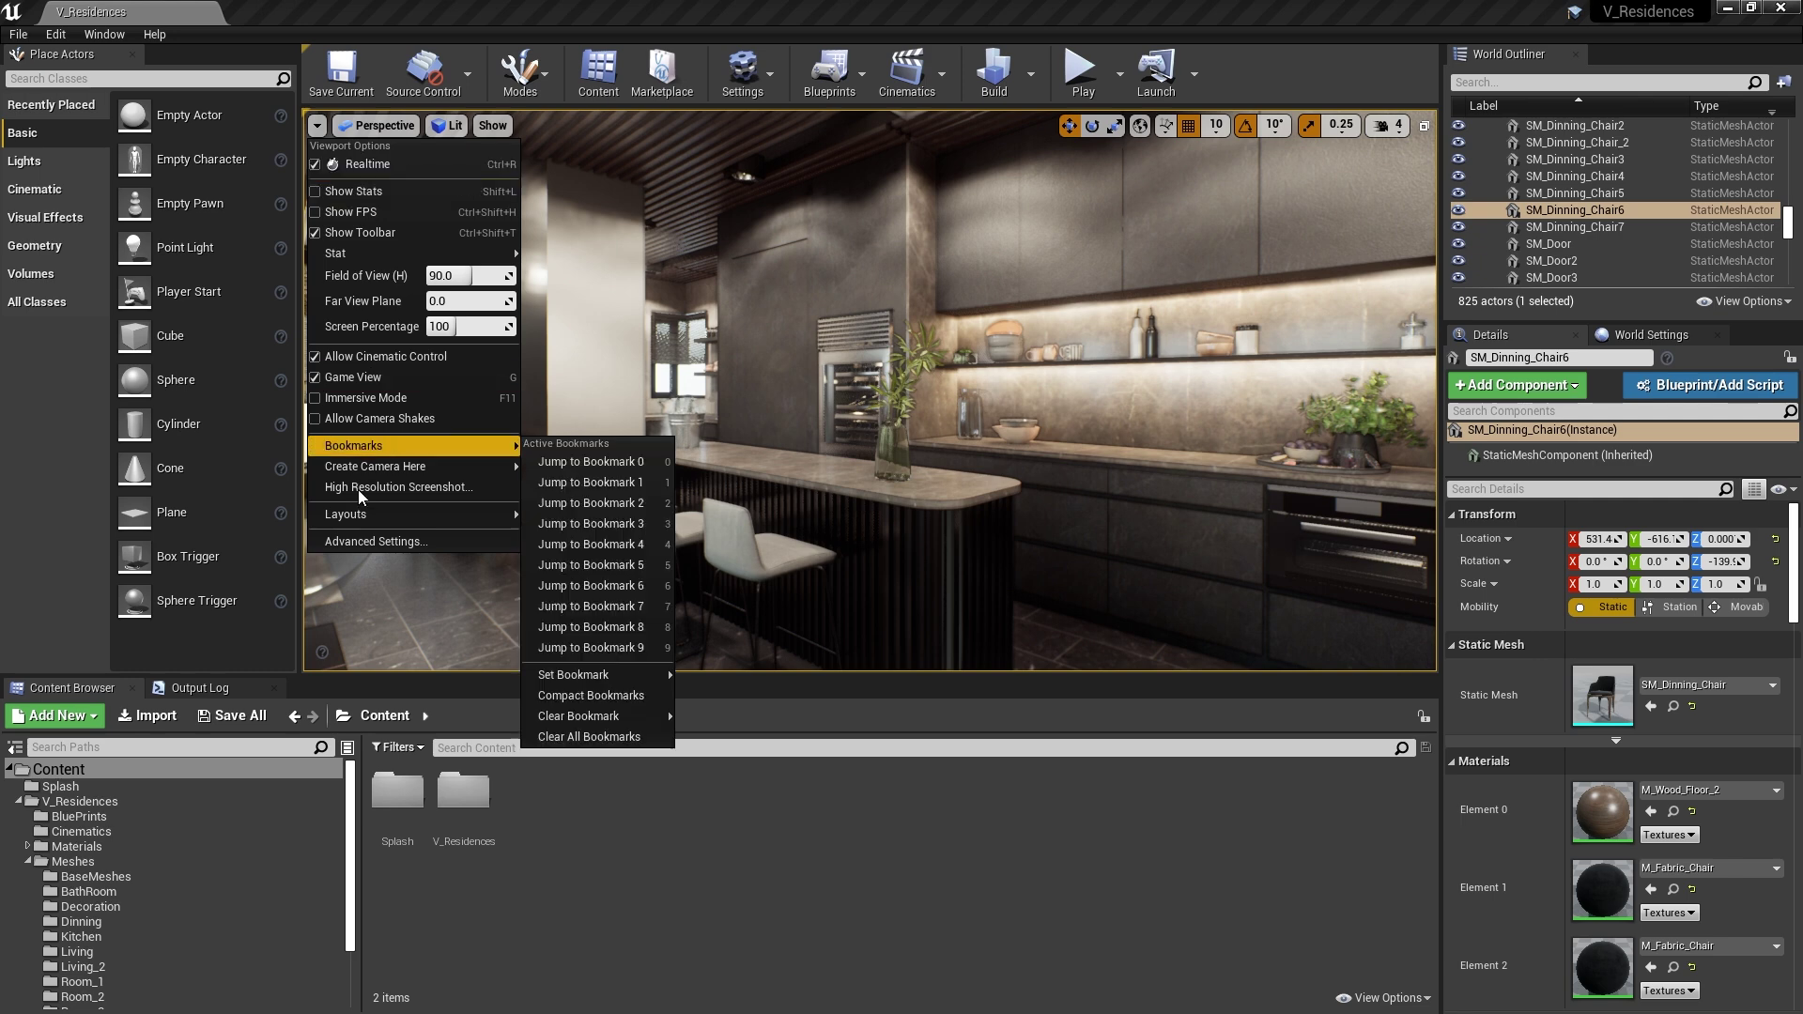
pyautogui.moveTo(386, 445)
pyautogui.moveTo(594, 684)
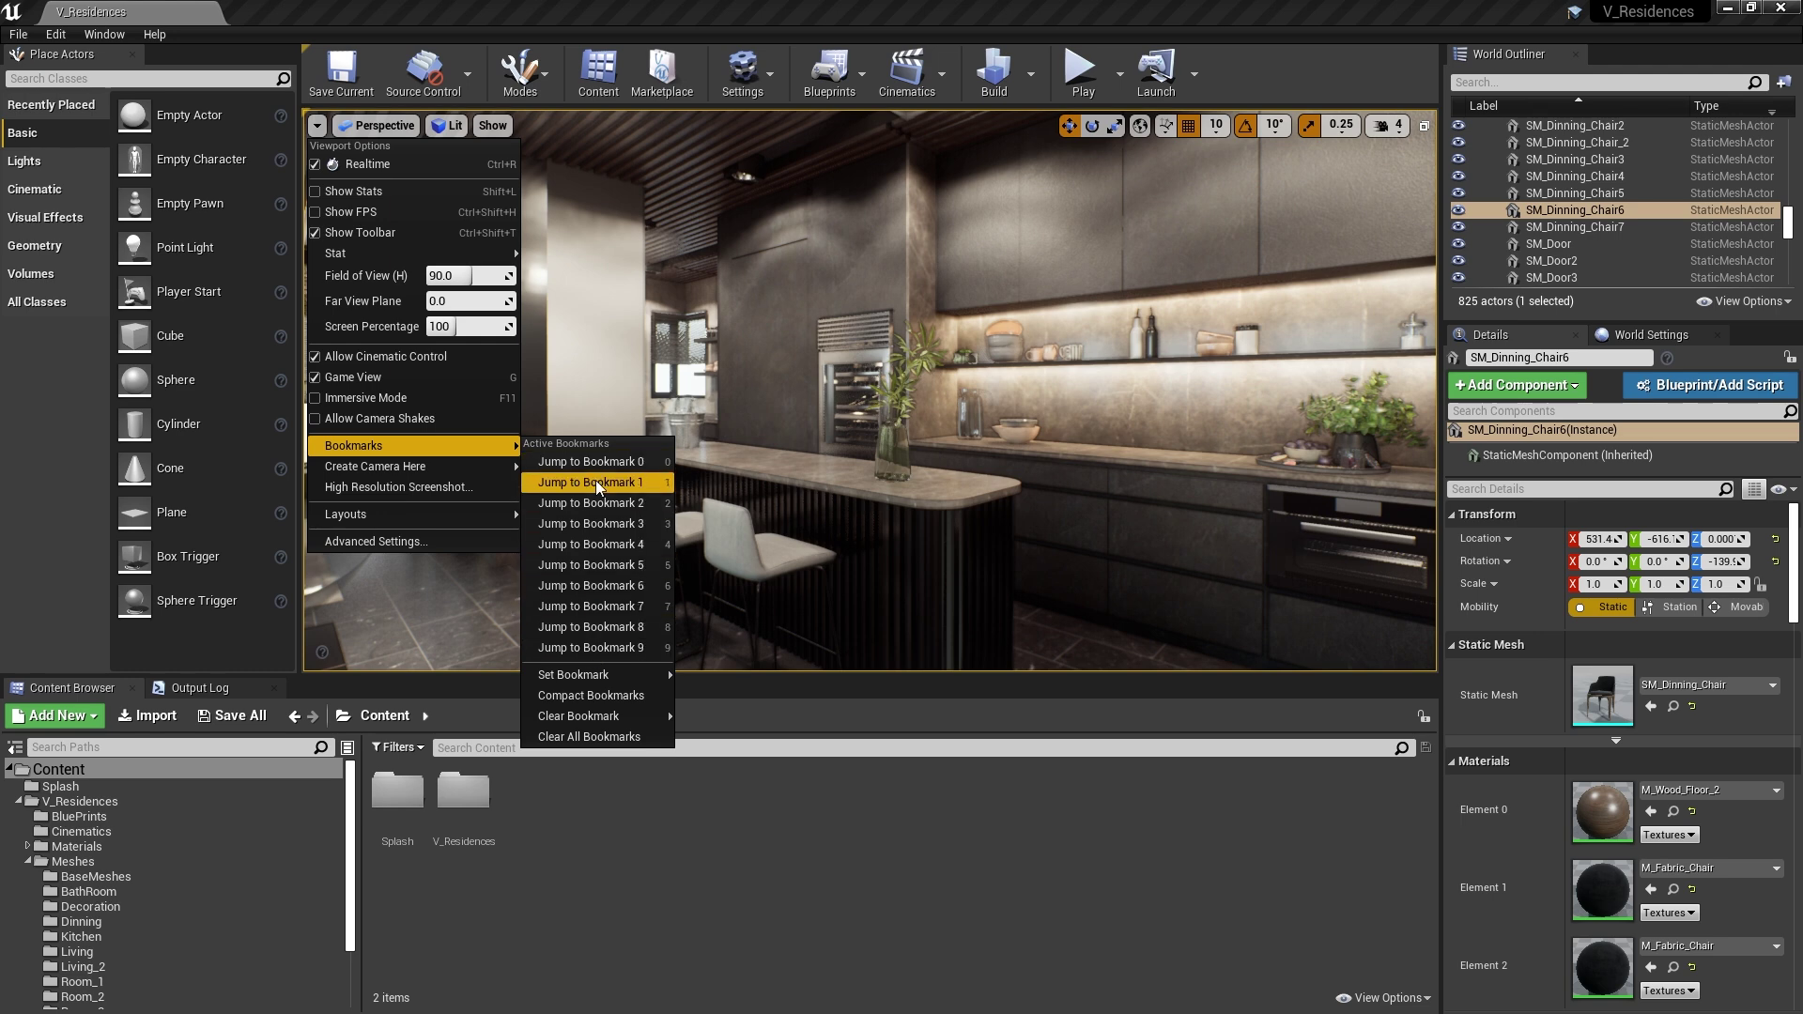
# - Save the living-room view as bookmark 9 with Ctrl+9, fly away, and press 9 to return
pyautogui.click(611, 483)
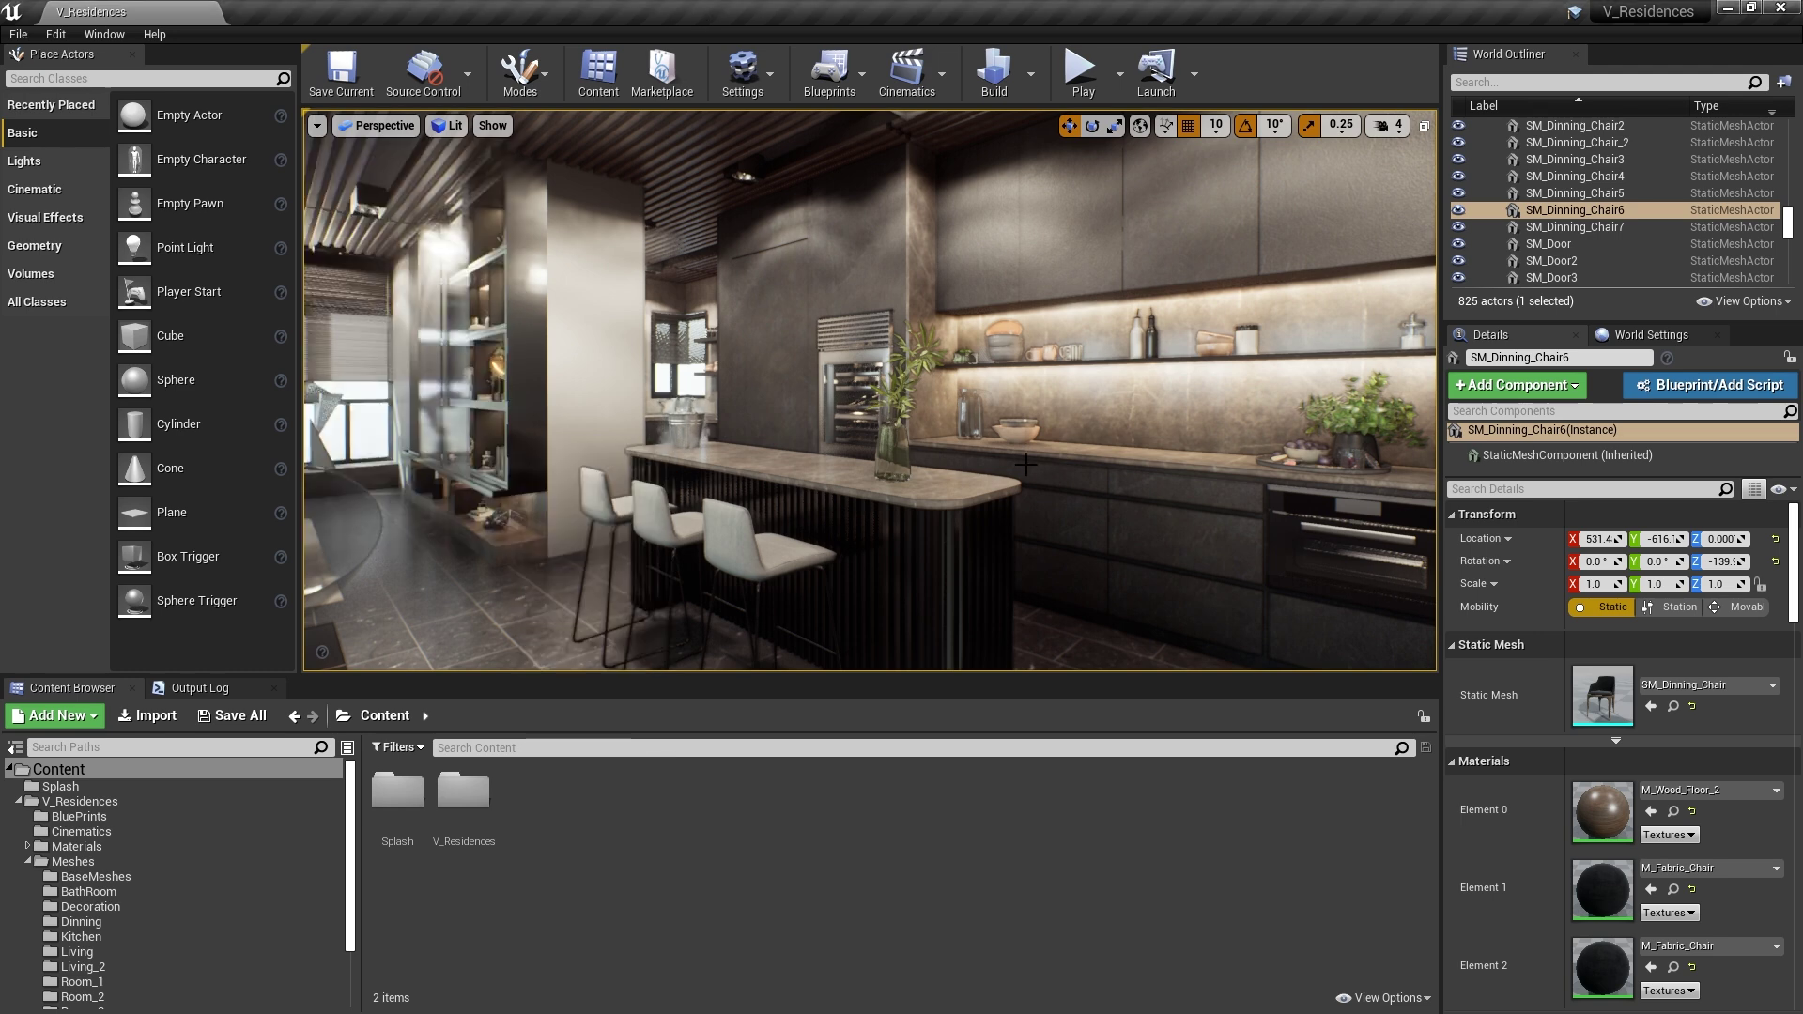
pyautogui.press('2')
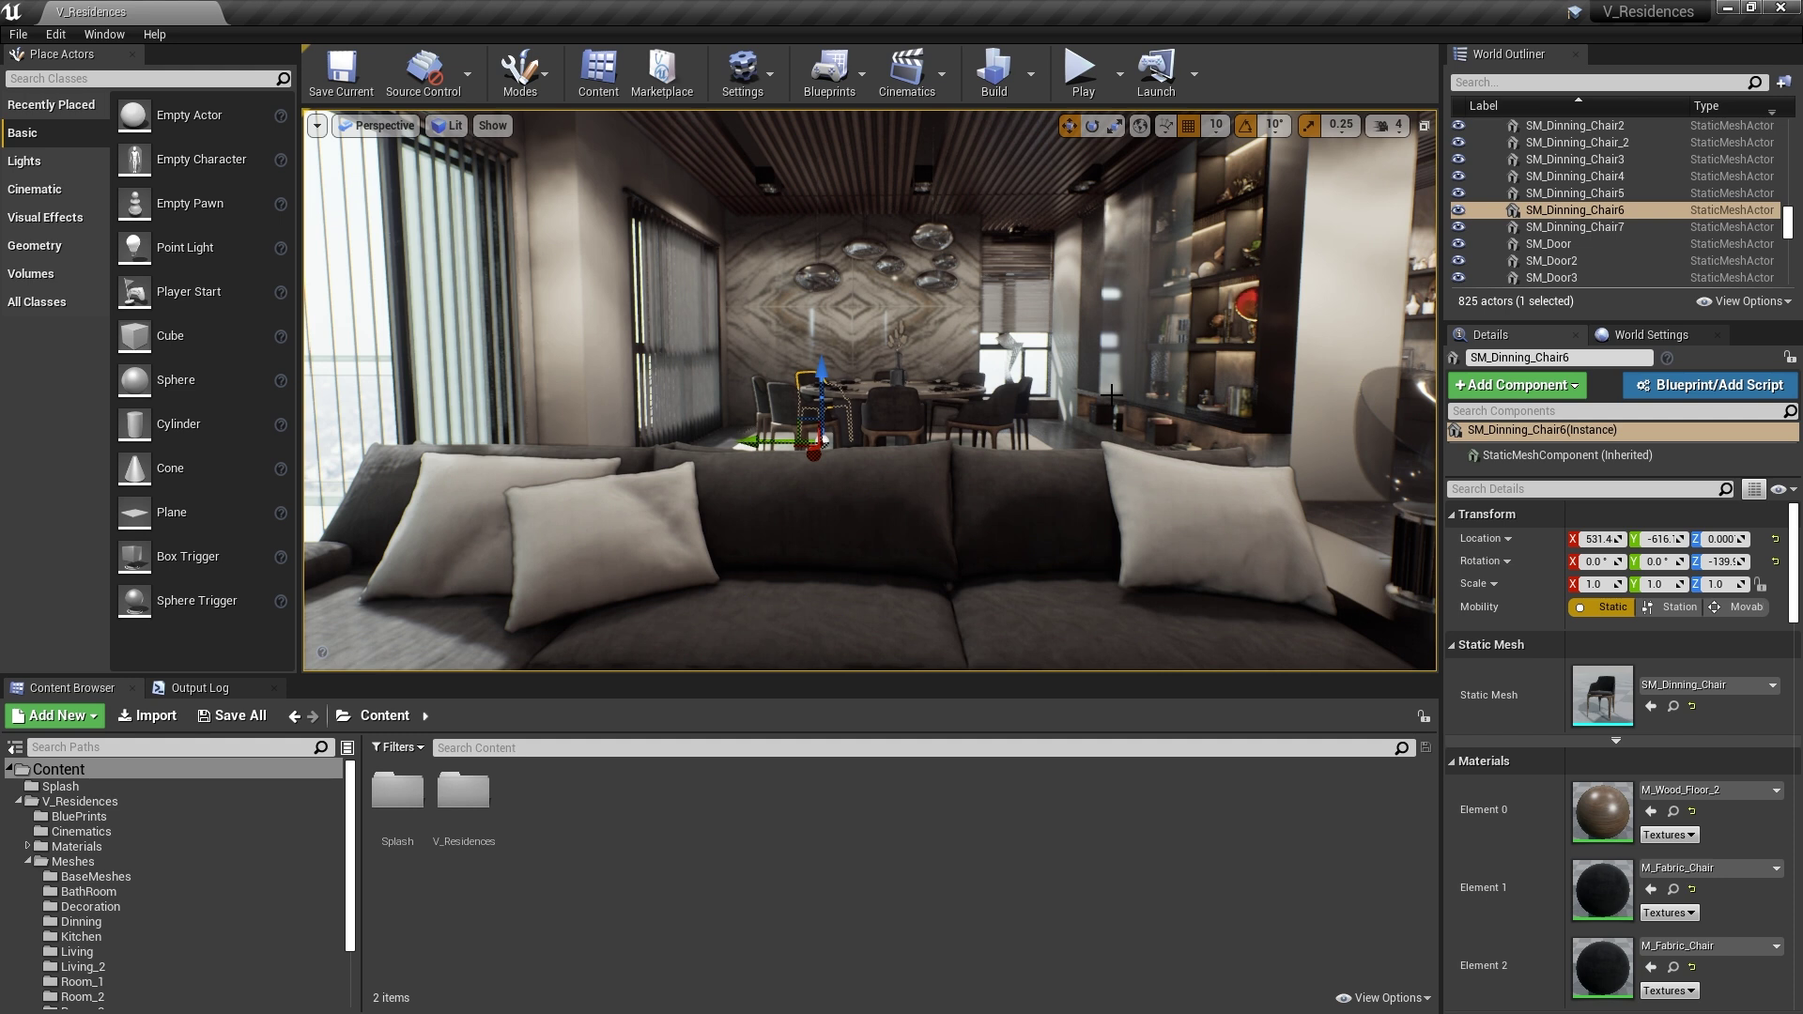
pyautogui.hotkey('ctrl', '9')
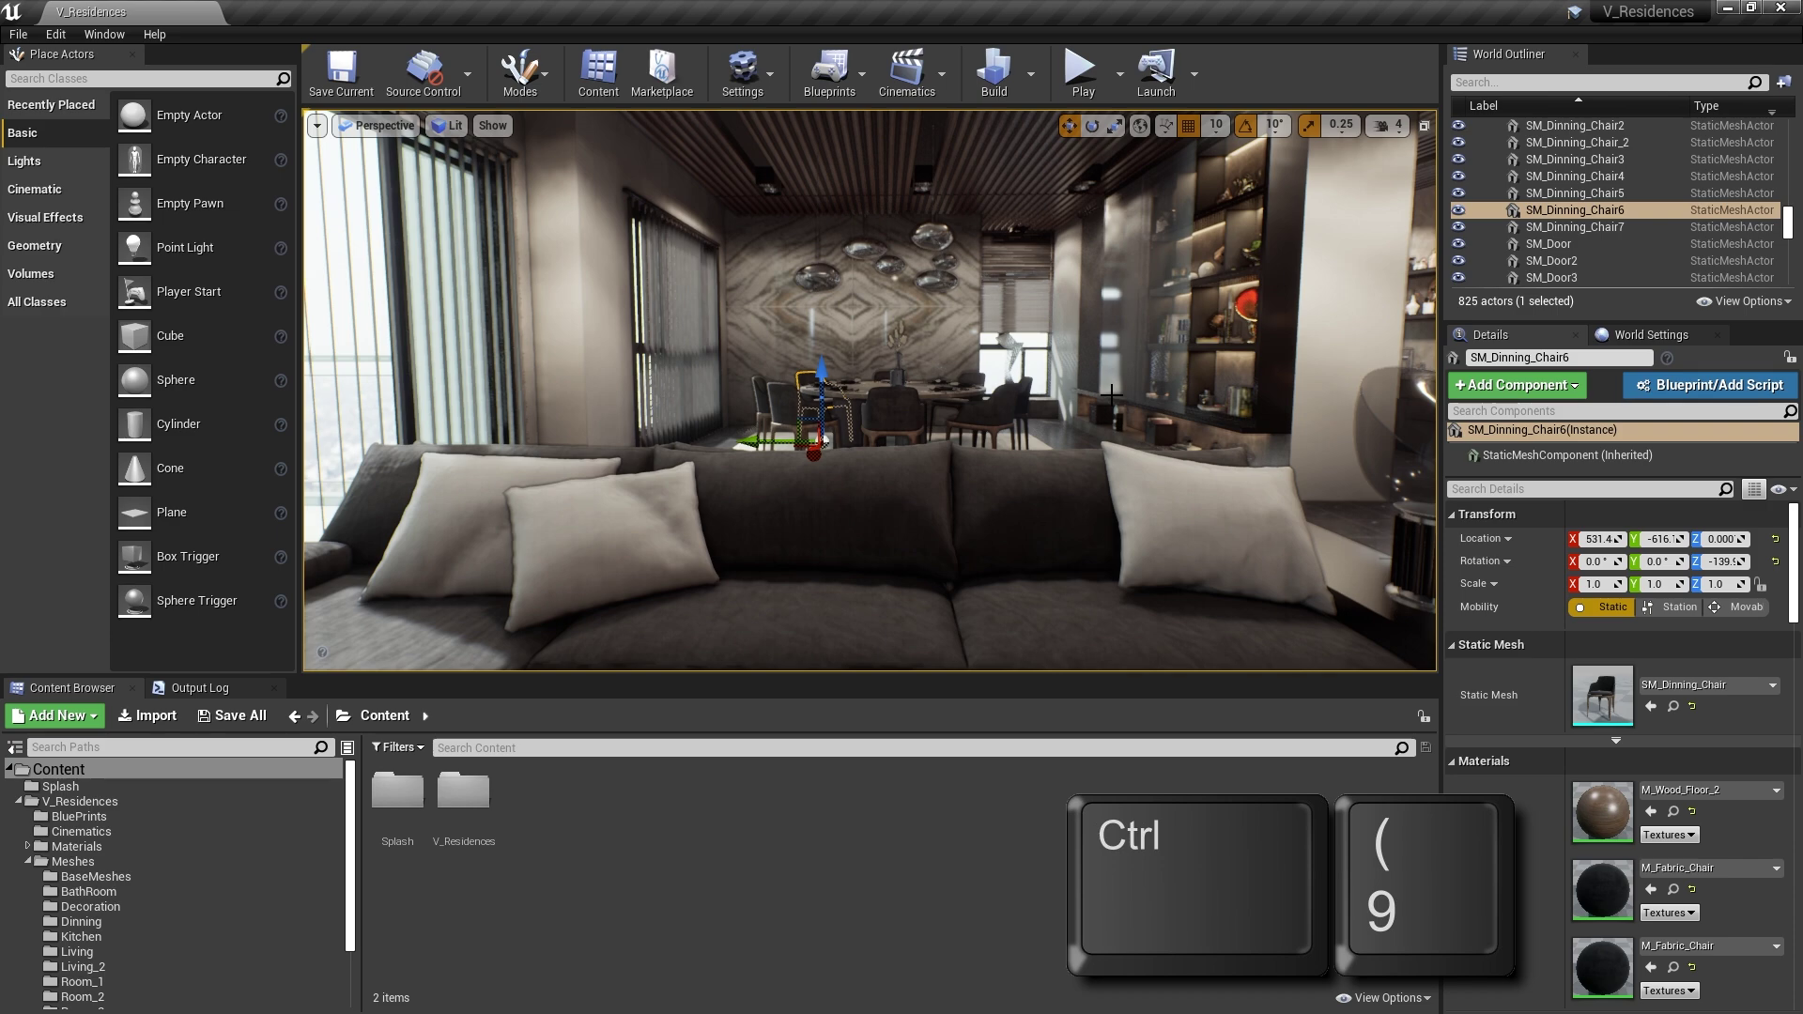
pyautogui.moveTo(1026, 381)
pyautogui.mouseDown()
pyautogui.moveTo(1080, 310)
pyautogui.moveTo(1010, 371)
pyautogui.moveTo(972, 343)
pyautogui.moveTo(1034, 387)
pyautogui.mouseUp()
pyautogui.press('9')
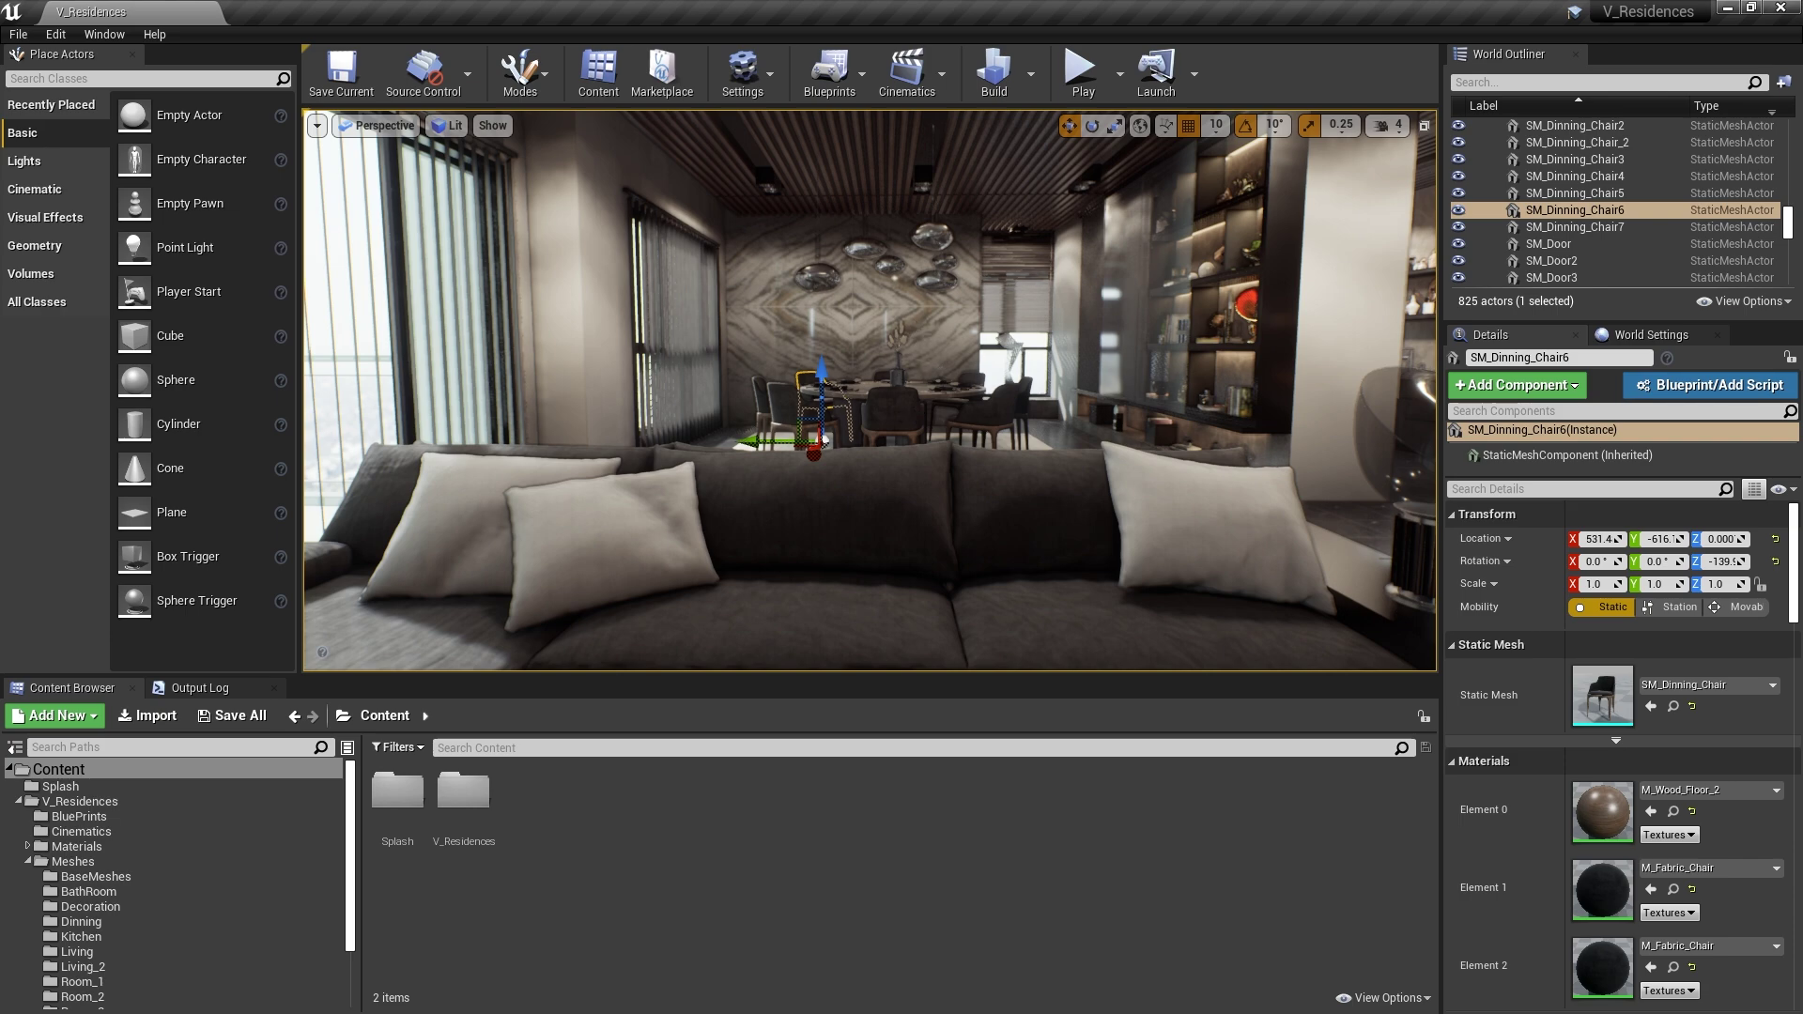
# - Fly the camera into the dining room using W, A, S and D
pyautogui.moveTo(869, 390); pyautogui.dragTo(823, 390, button='right')
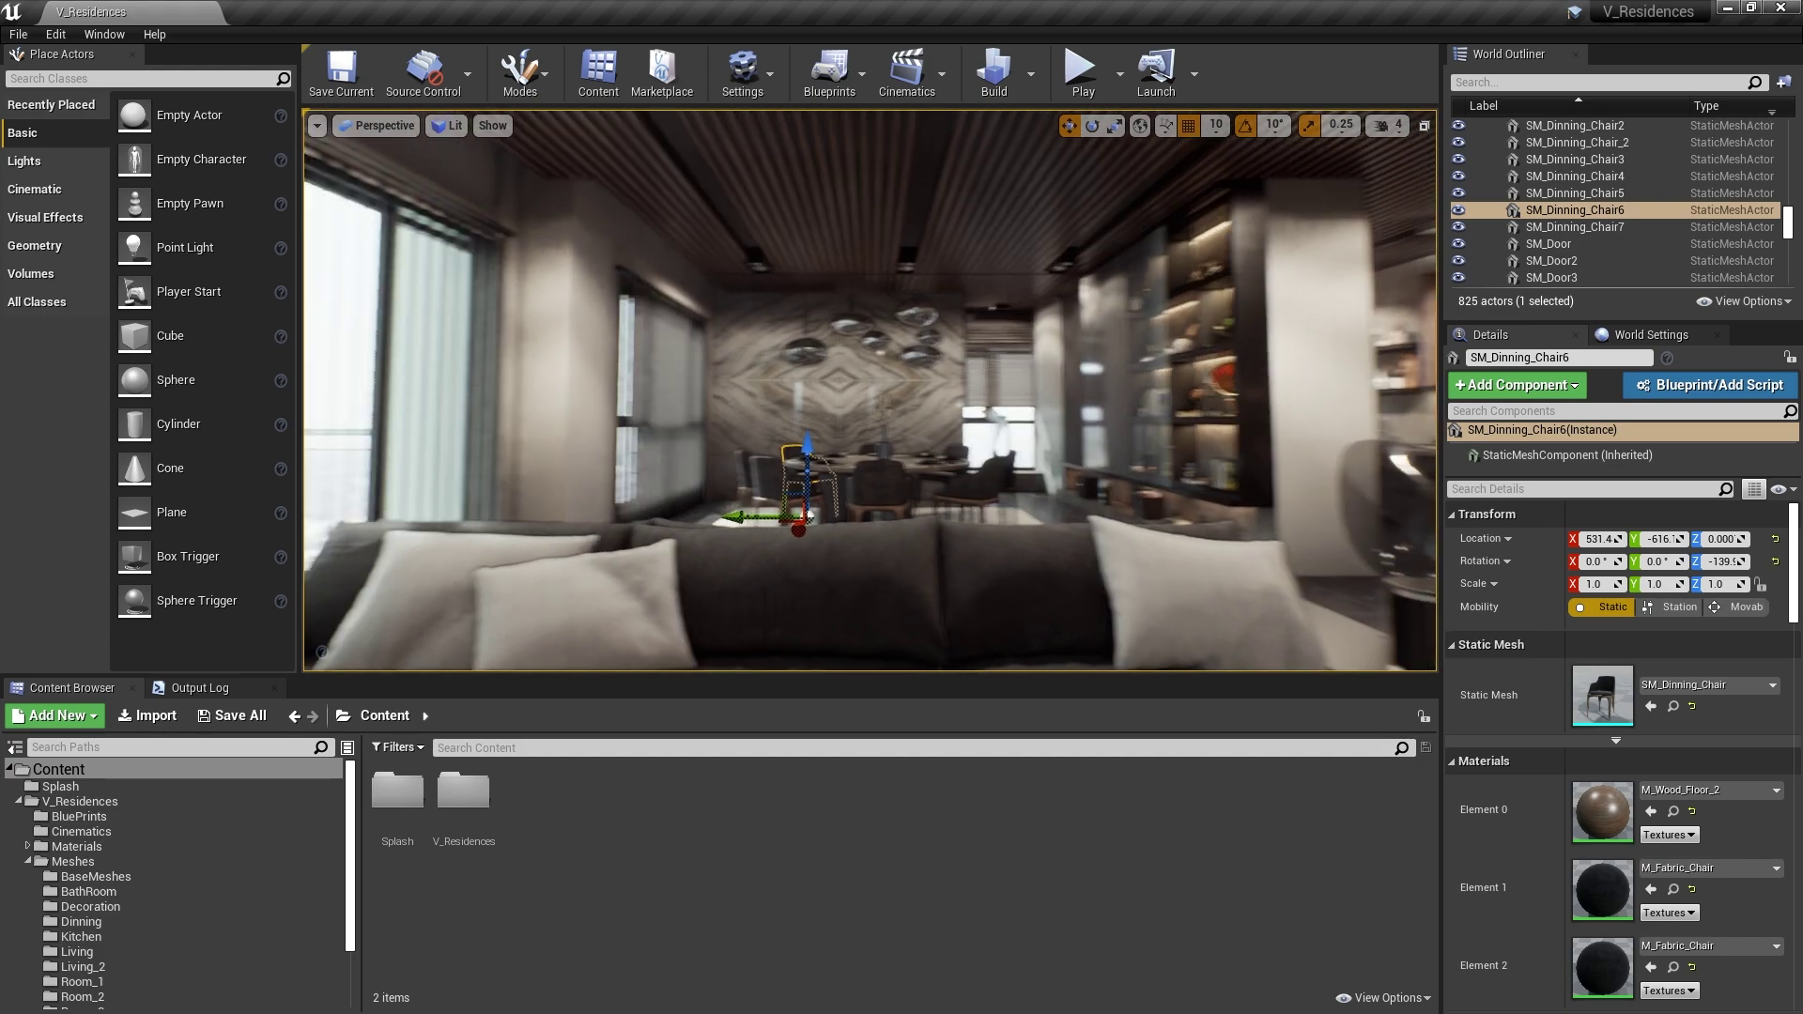
pyautogui.press('w')
pyautogui.moveTo(815, 516); pyautogui.dragTo(813, 523, button='right')
pyautogui.press('a')
pyautogui.press('s')
pyautogui.press('d')
# - Drop the camera to sofa level with Q, then raise it above the kitchen bar with E
pyautogui.press('q')
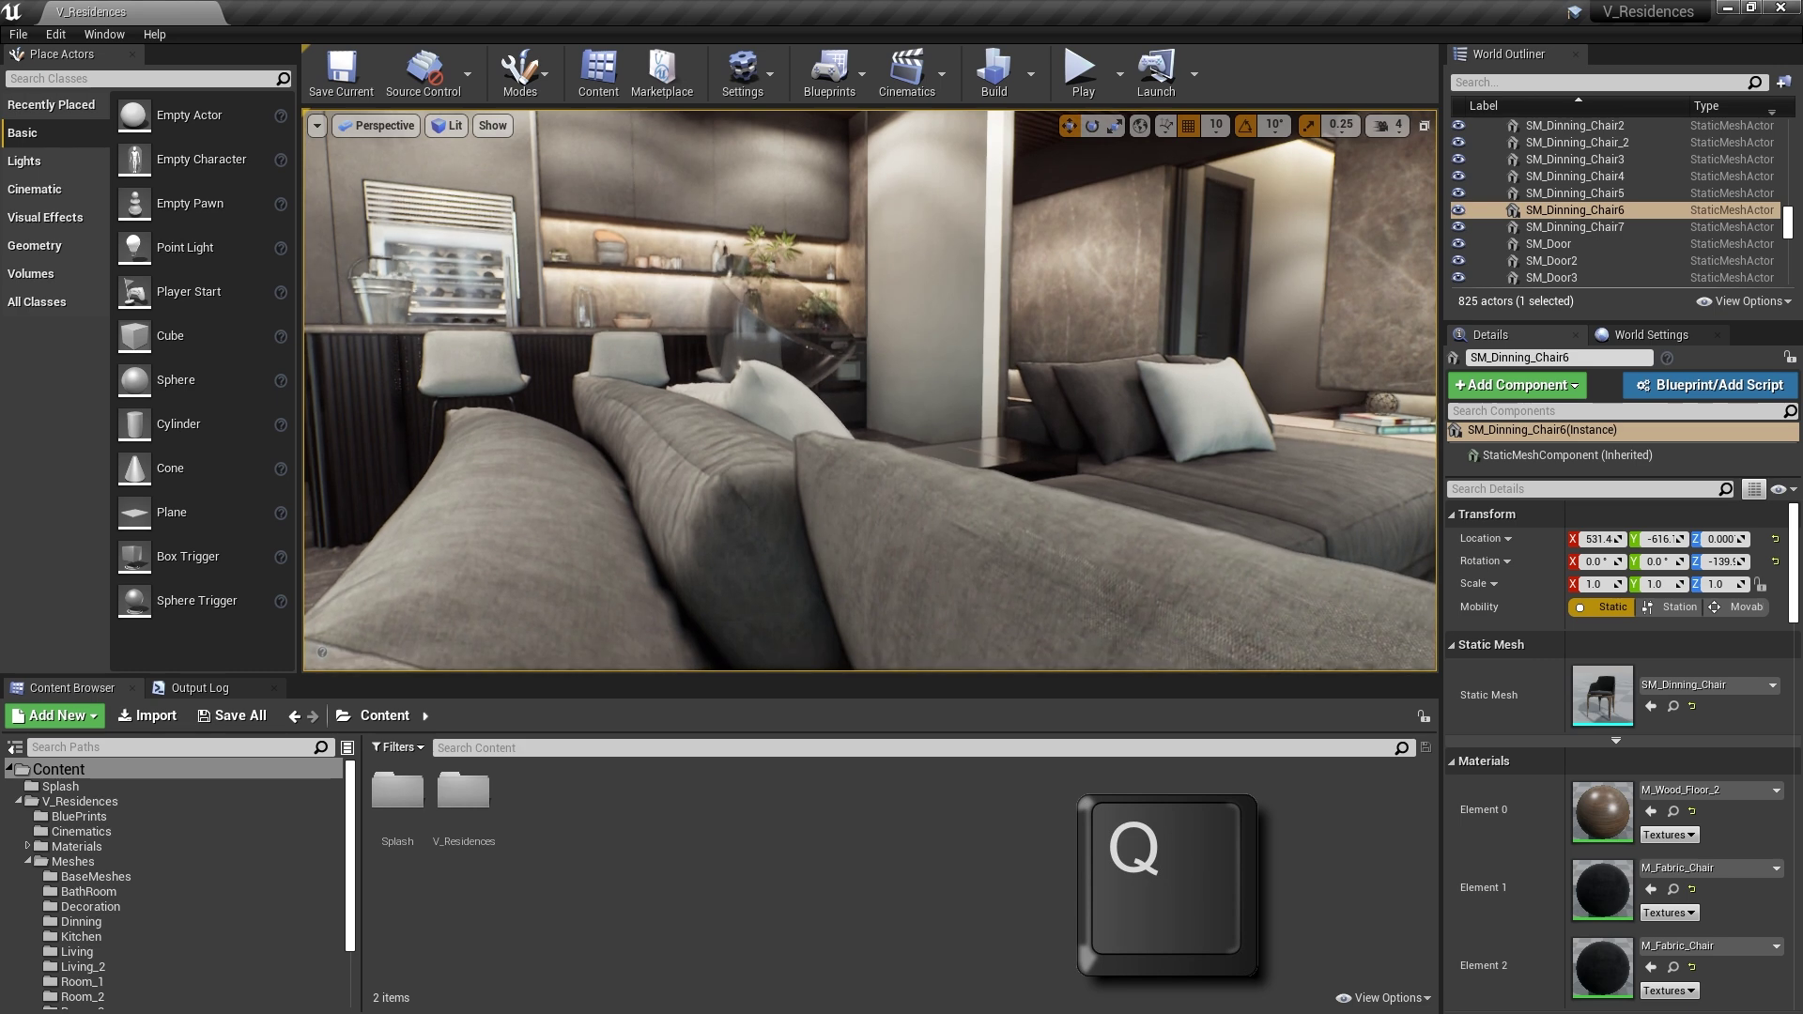
pyautogui.moveTo(961, 369); pyautogui.dragTo(961, 369, button='right')
pyautogui.press('e')
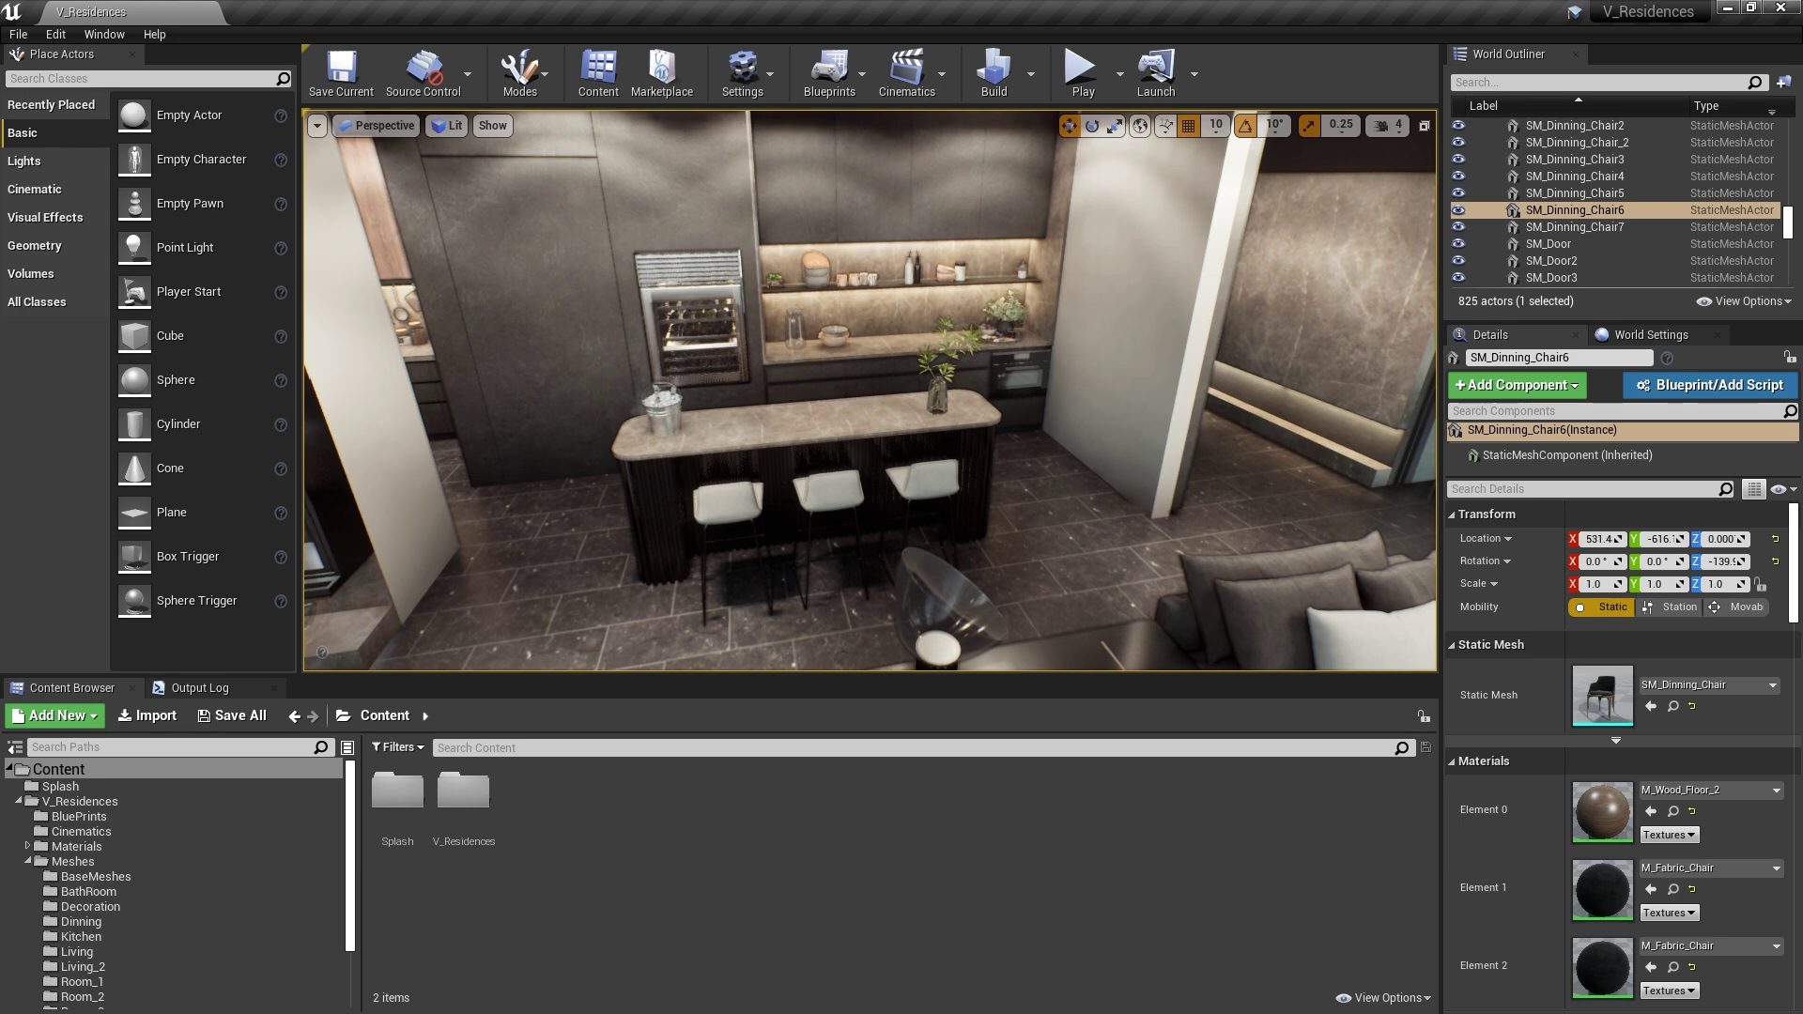
# - Widen the field of view to a fisheye look with Z, then narrow it with C
pyautogui.press('s')
pyautogui.press('z')
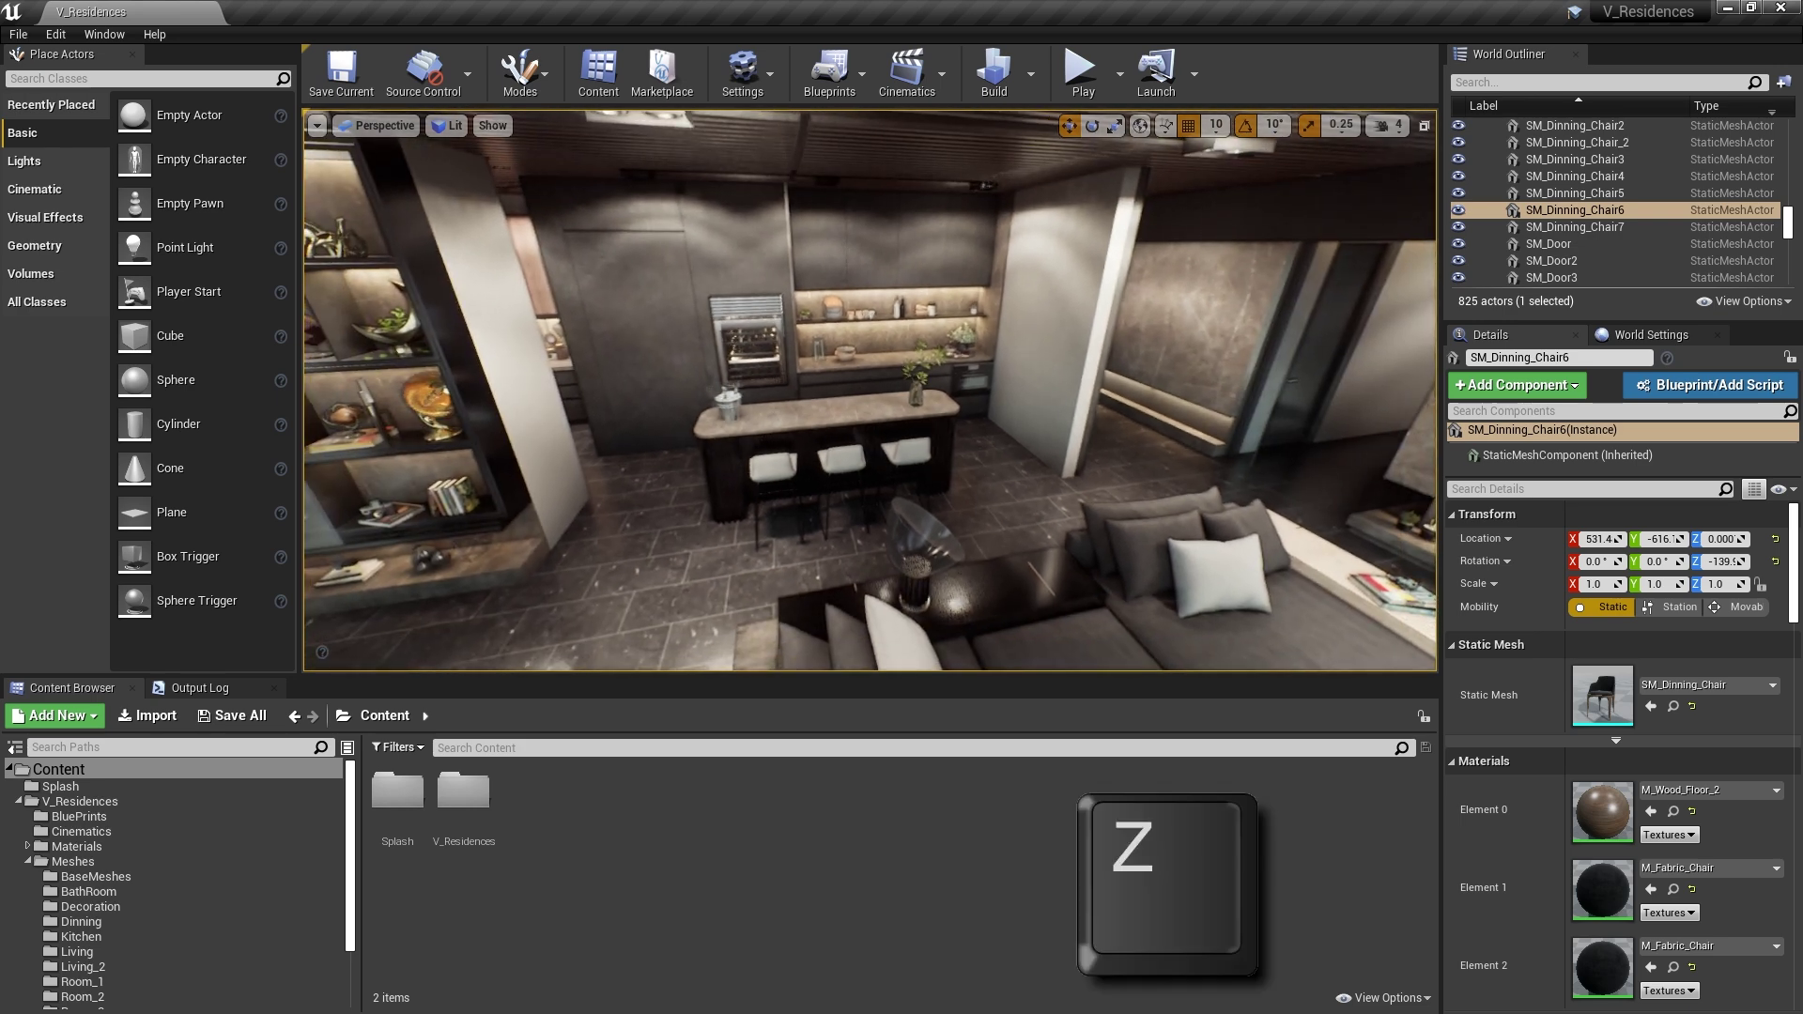
pyautogui.press('z')
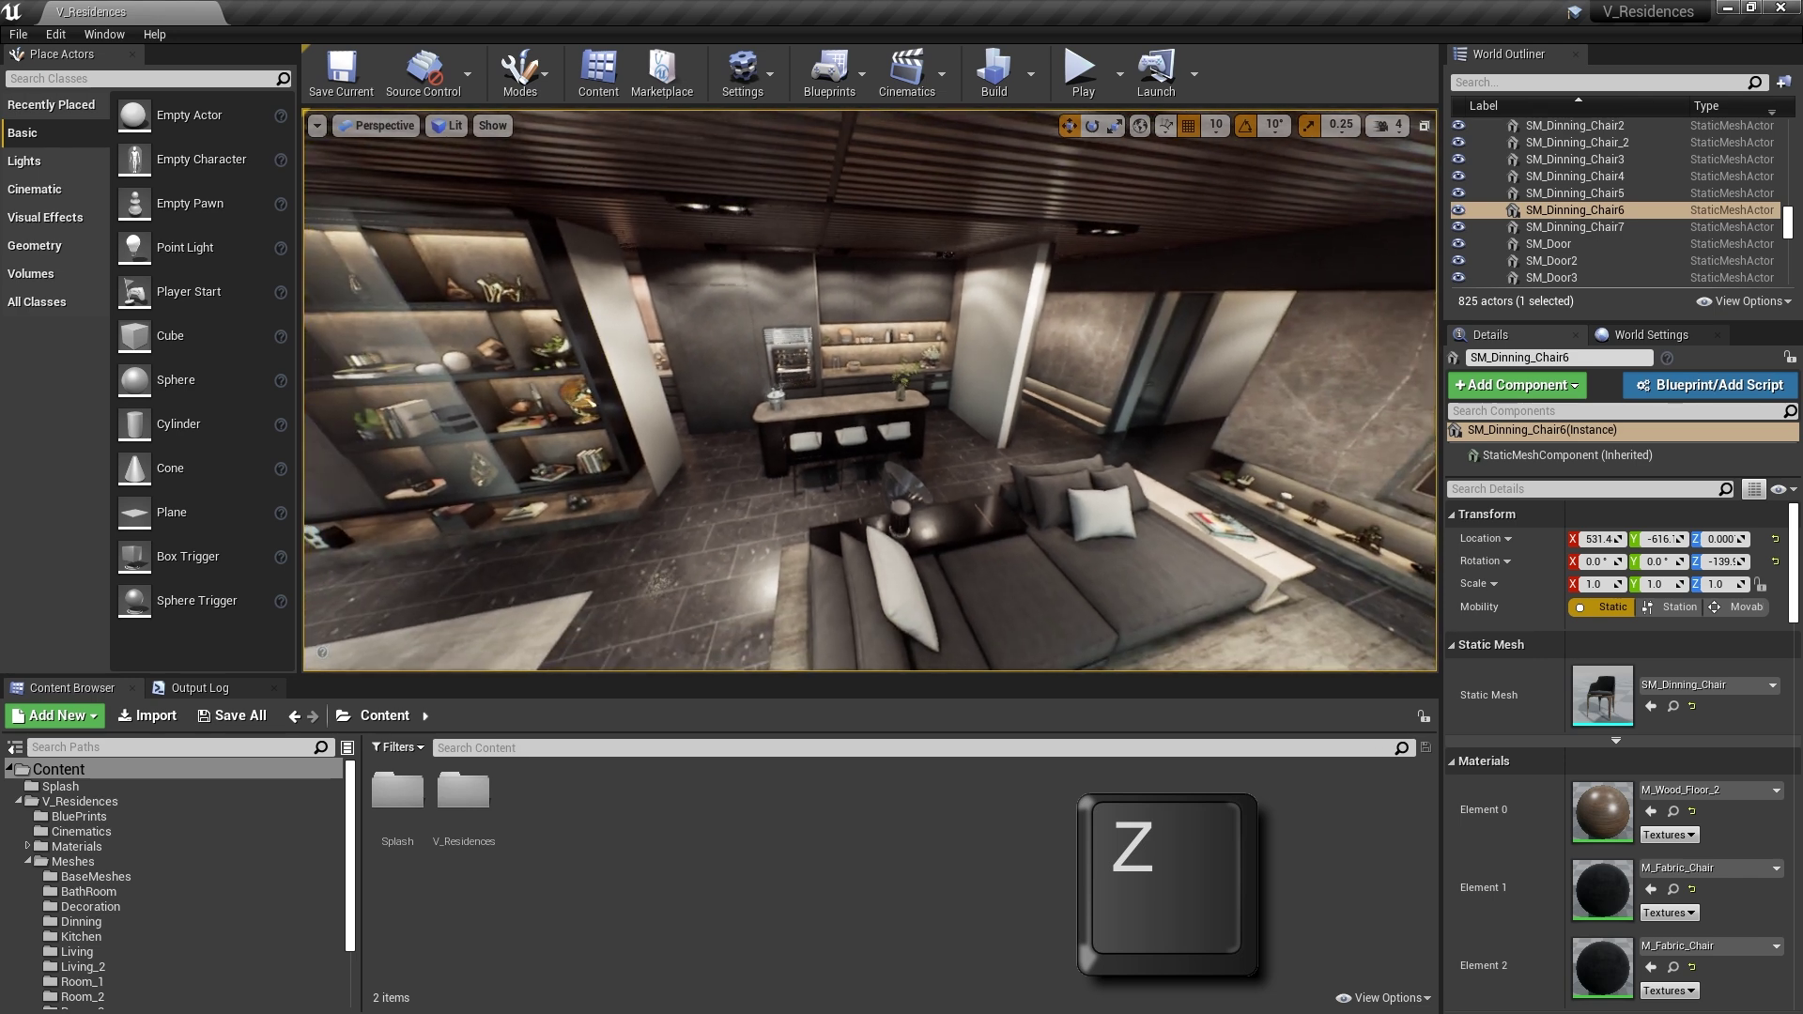
pyautogui.press('c')
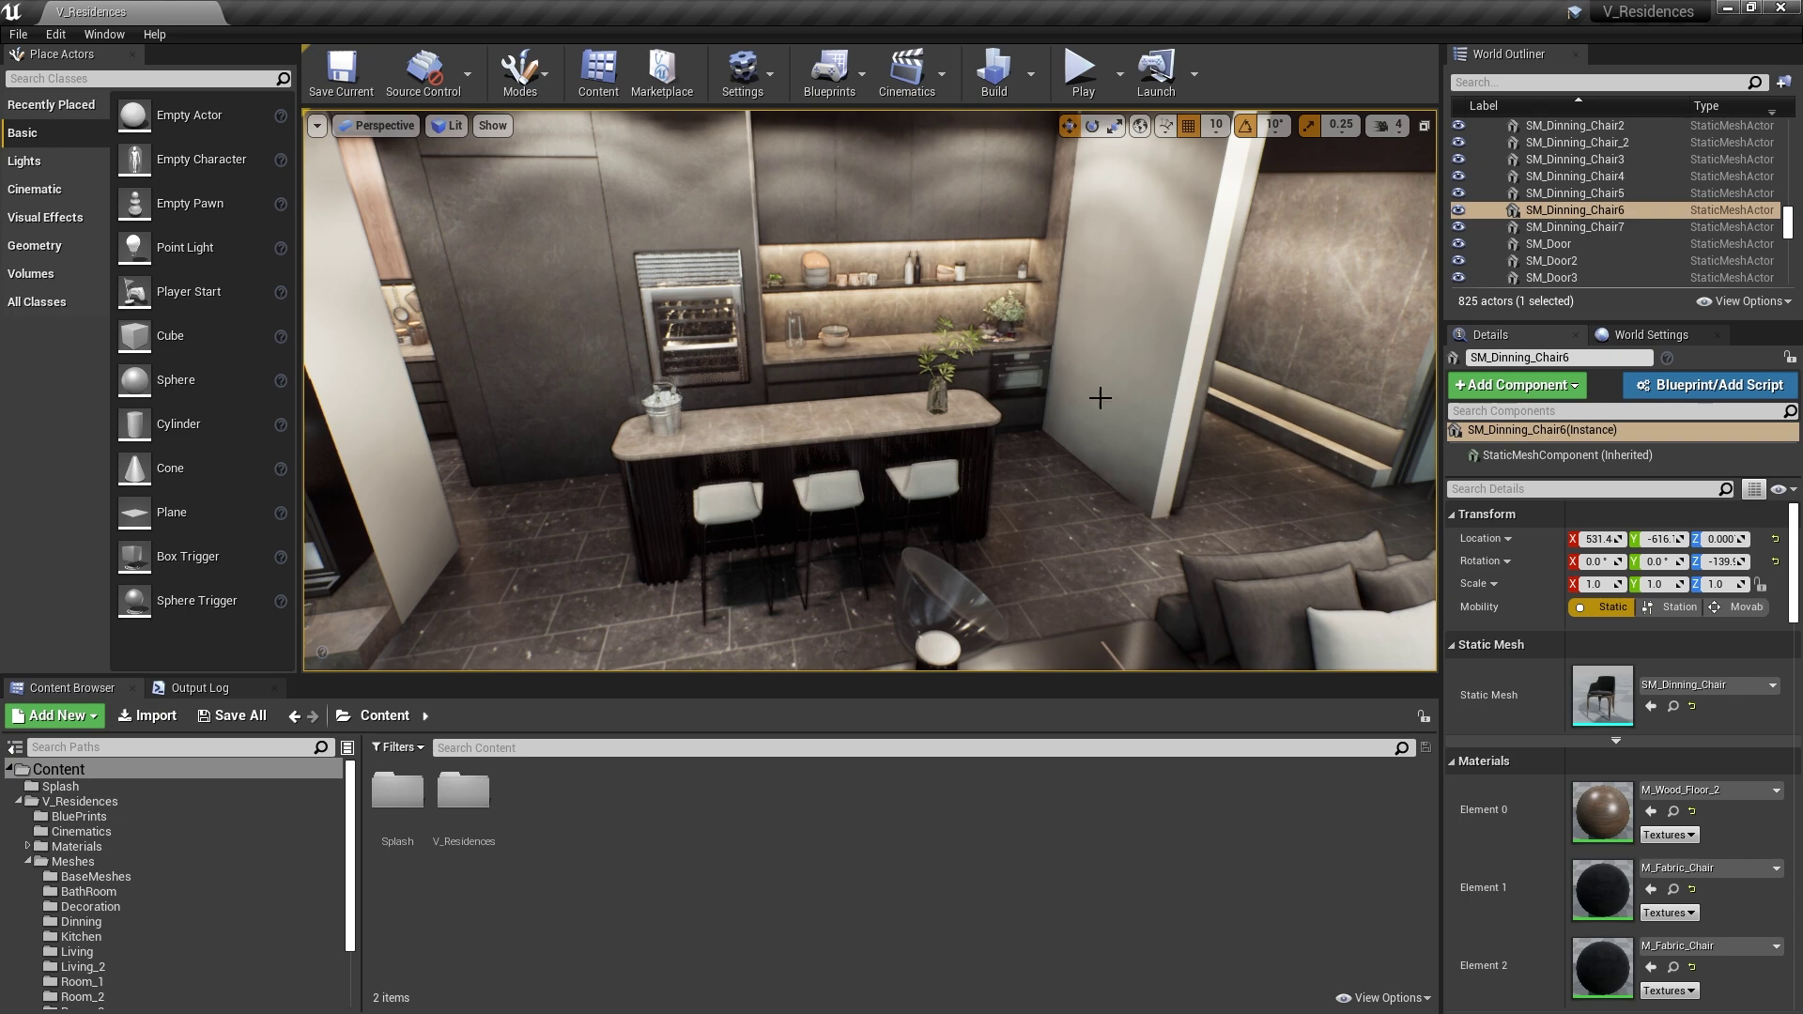
# - Focus the selected chair with F, return to bookmark 1, and enable Game View
pyautogui.press('f')
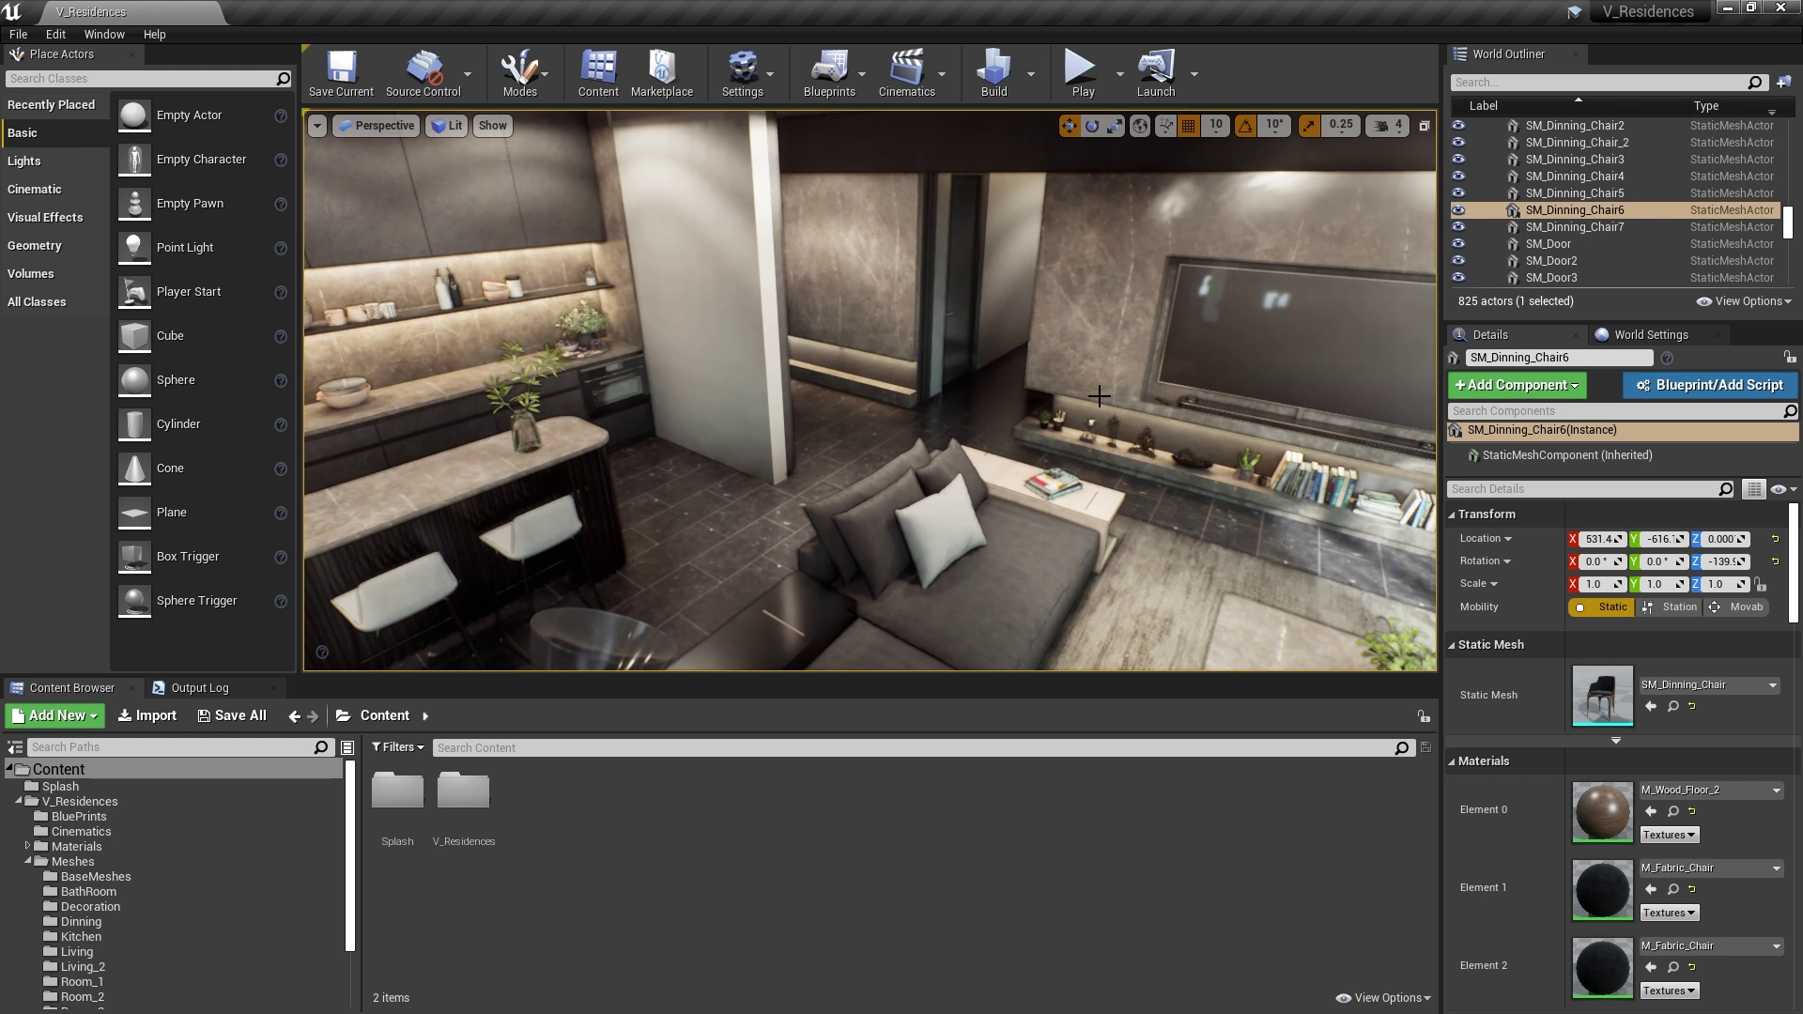
pyautogui.press('1')
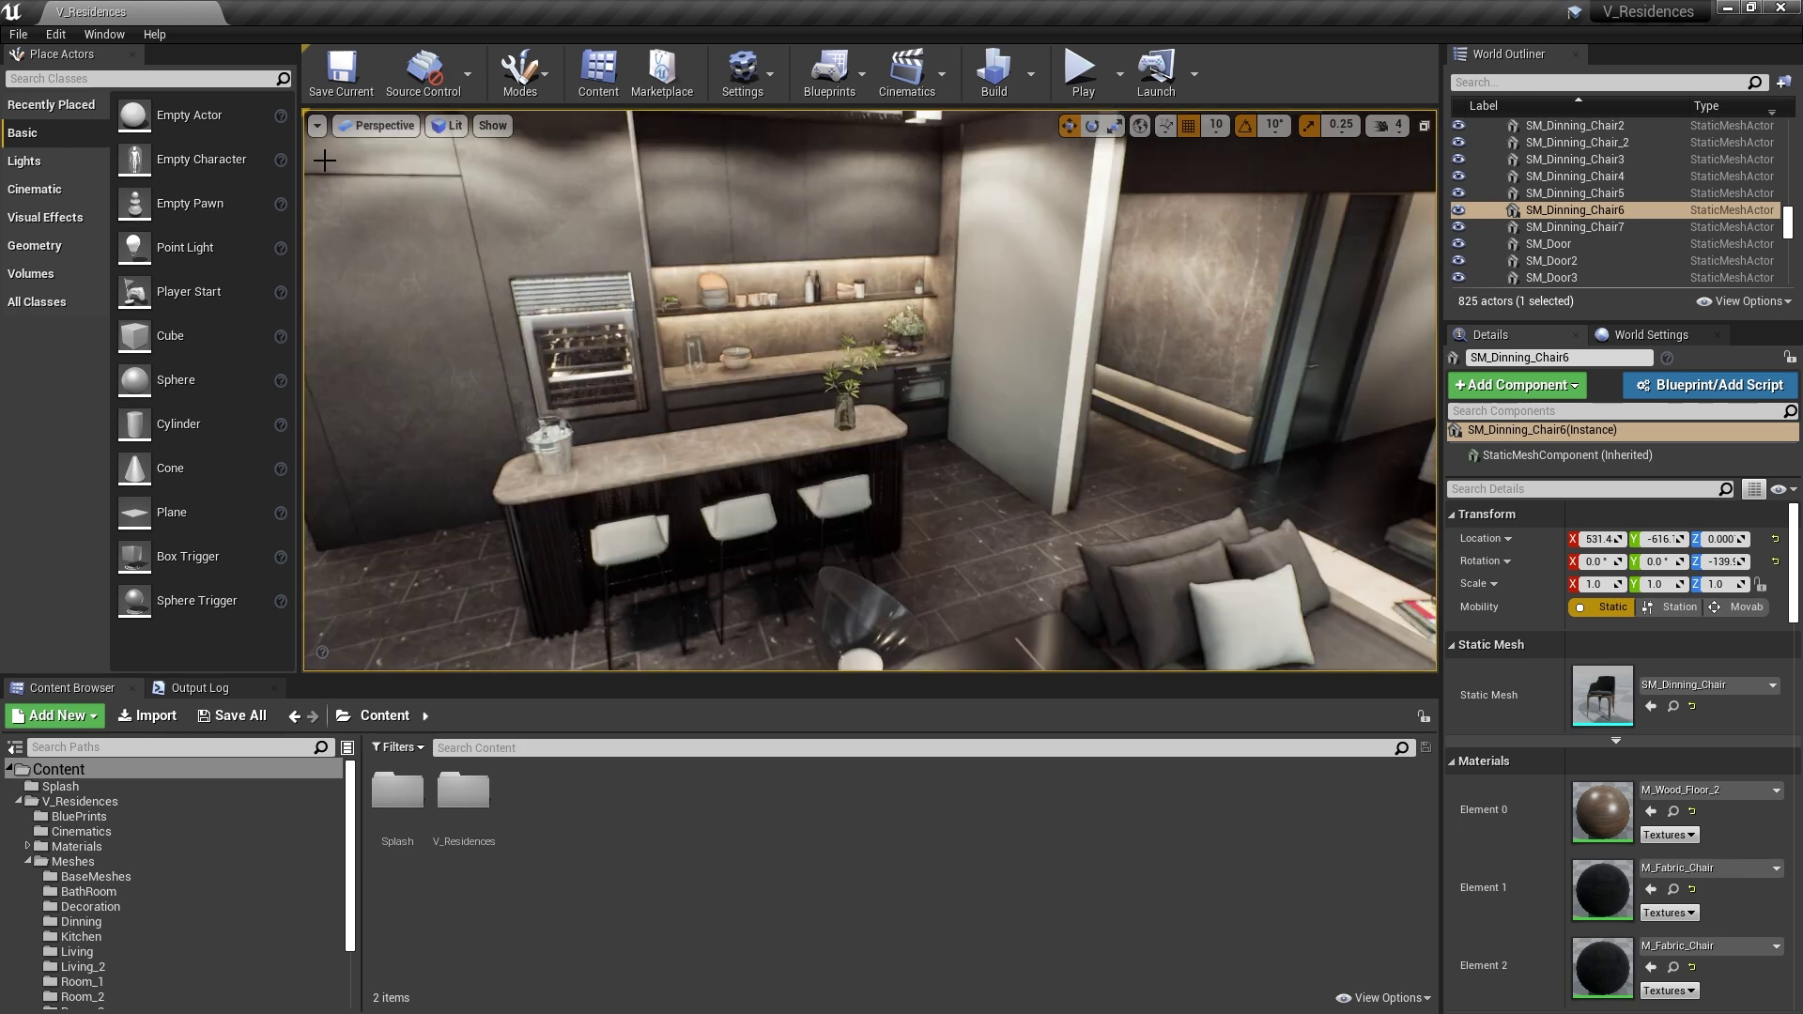
pyautogui.click(316, 128)
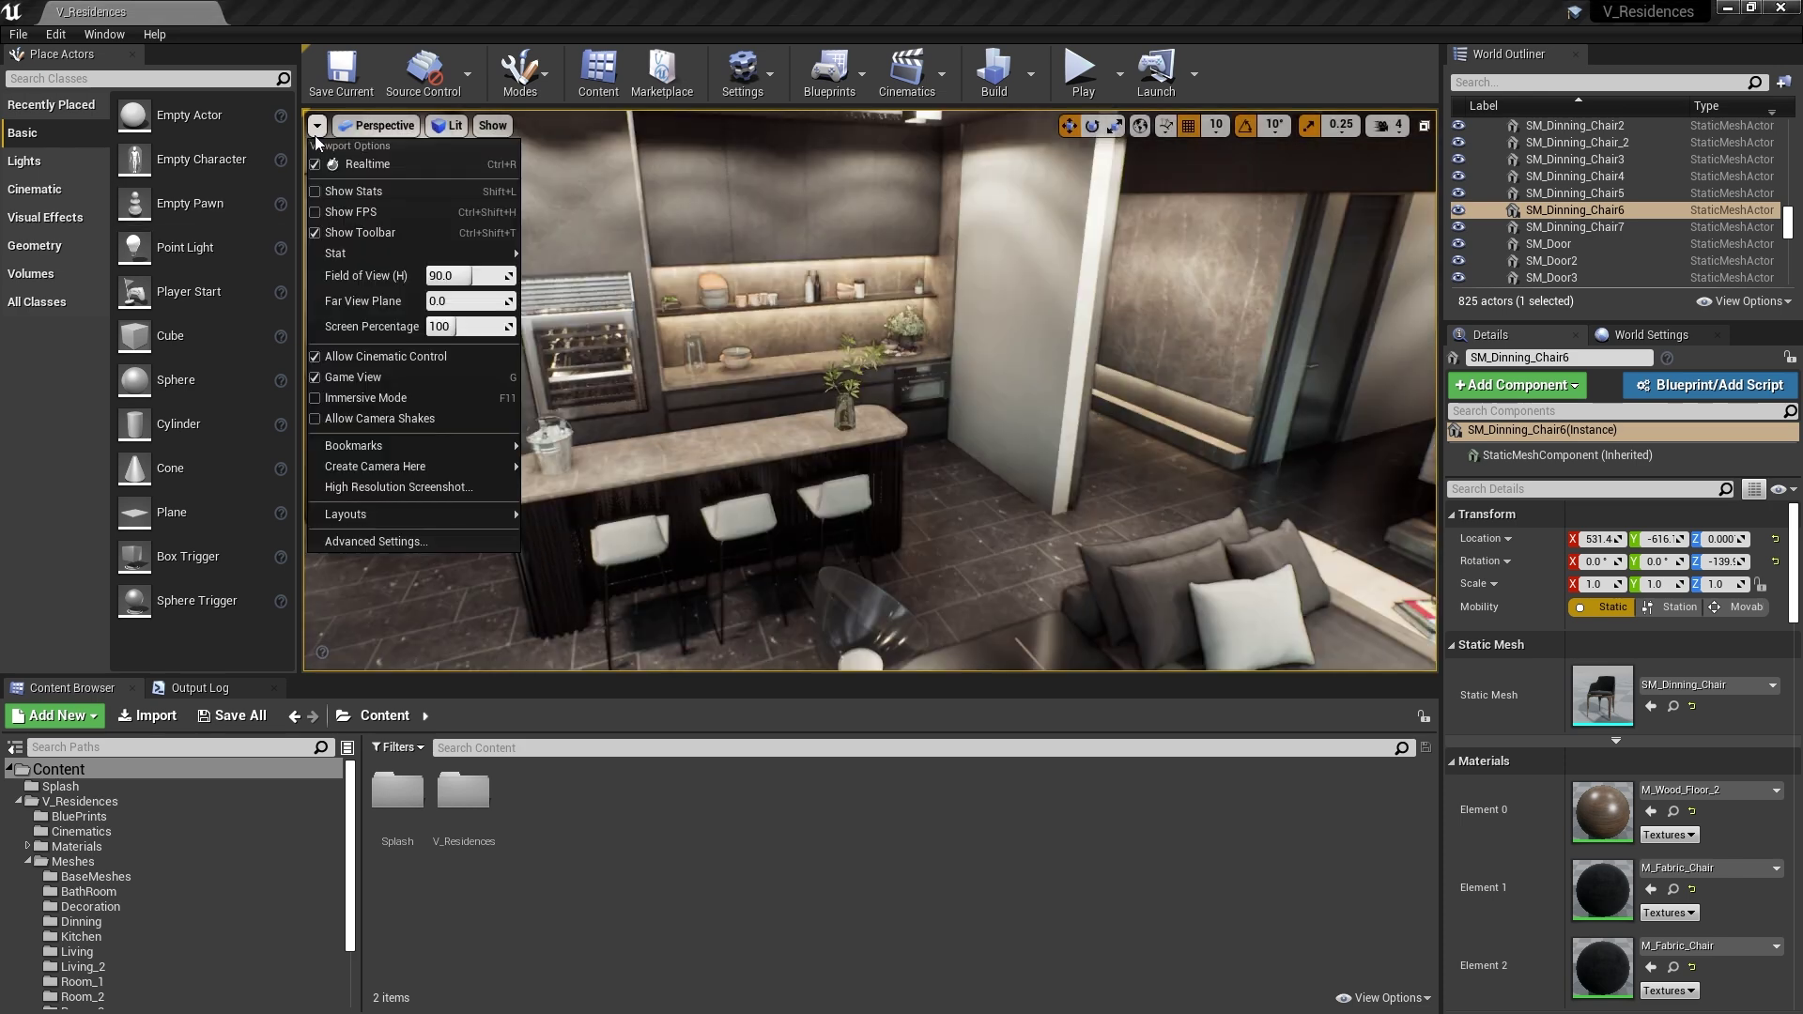
pyautogui.click(340, 376)
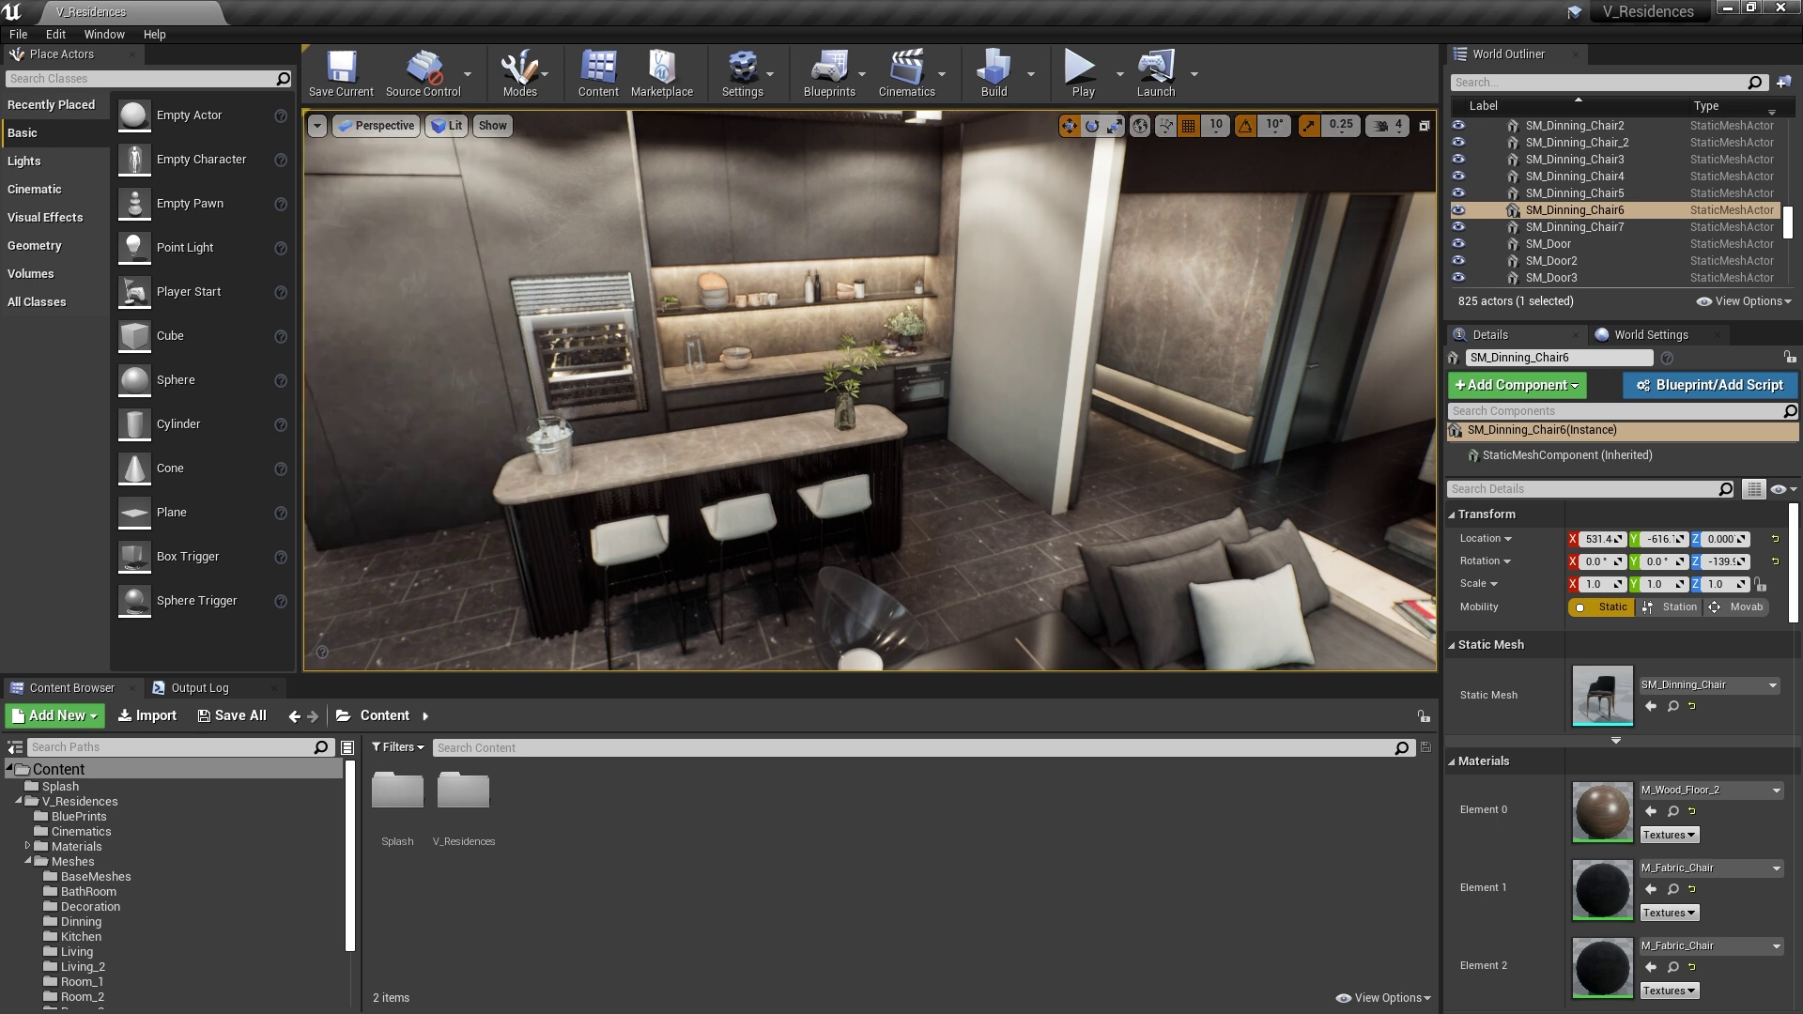
# - Toggle the editor icons on and off with G, leaving them hidden
pyautogui.moveTo(819, 495); pyautogui.dragTo(827, 495, button='right')
pyautogui.press('g')
pyautogui.press('g')
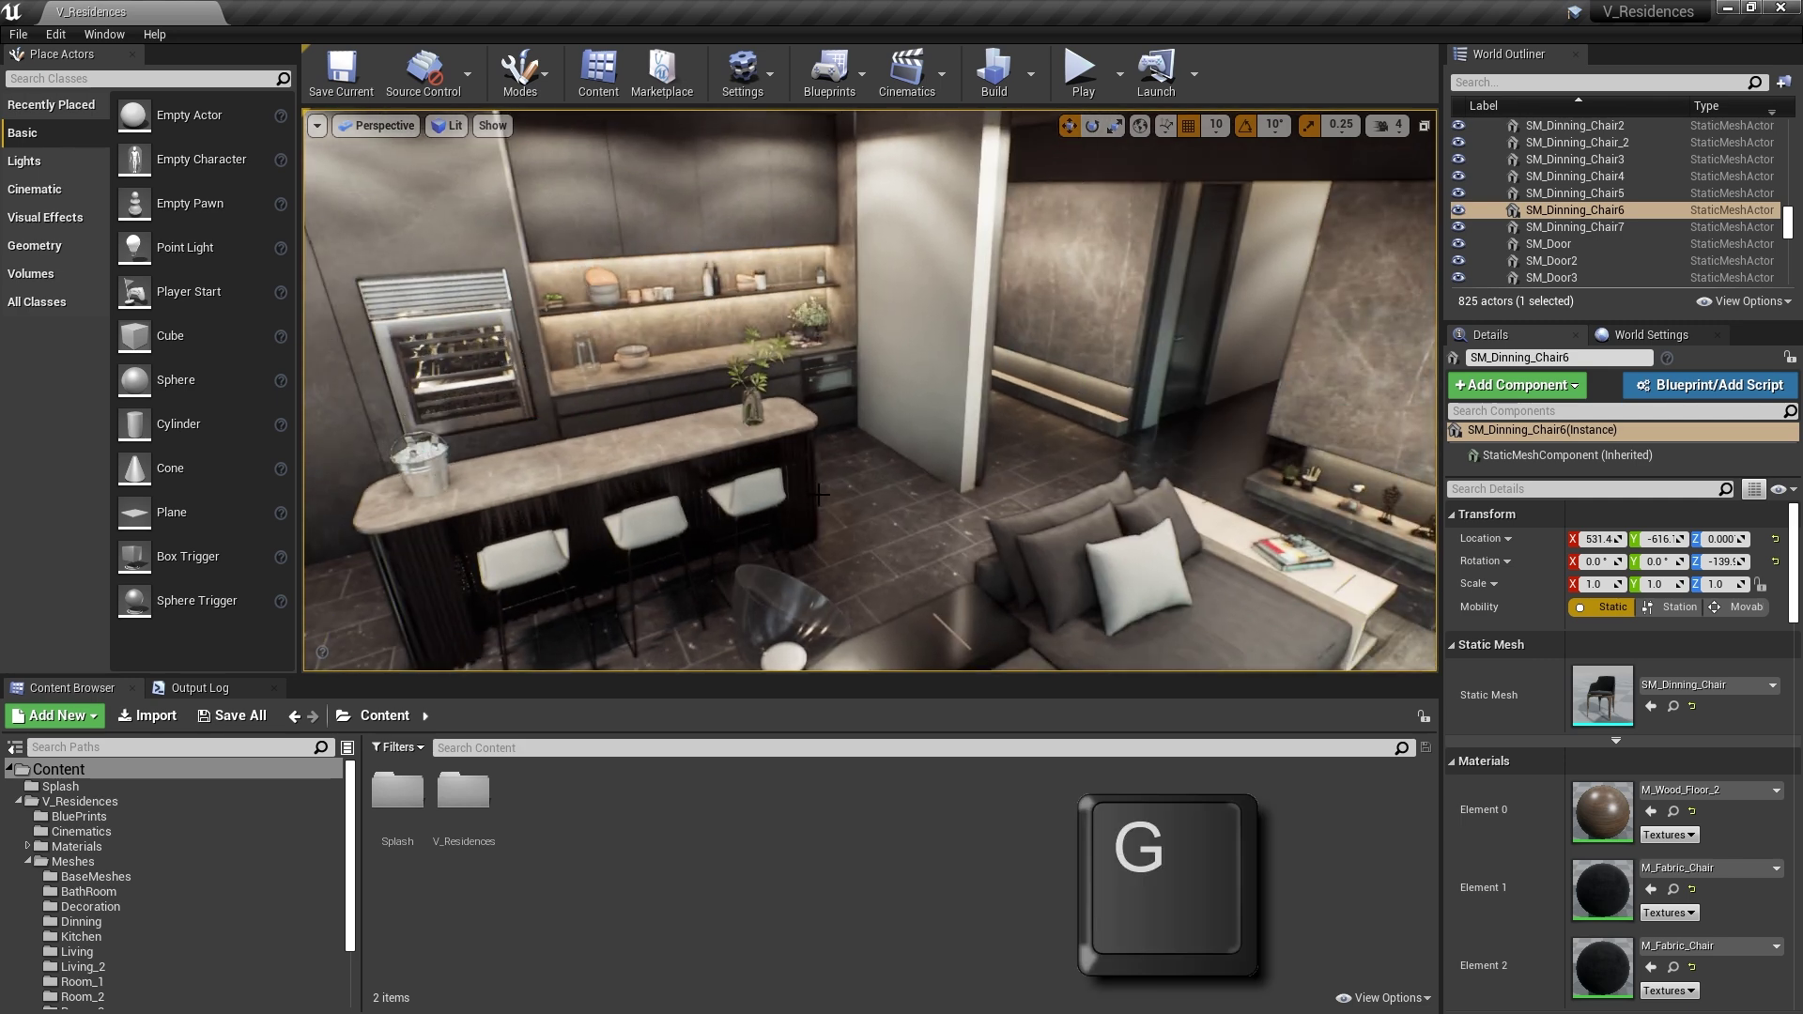
pyautogui.press('g')
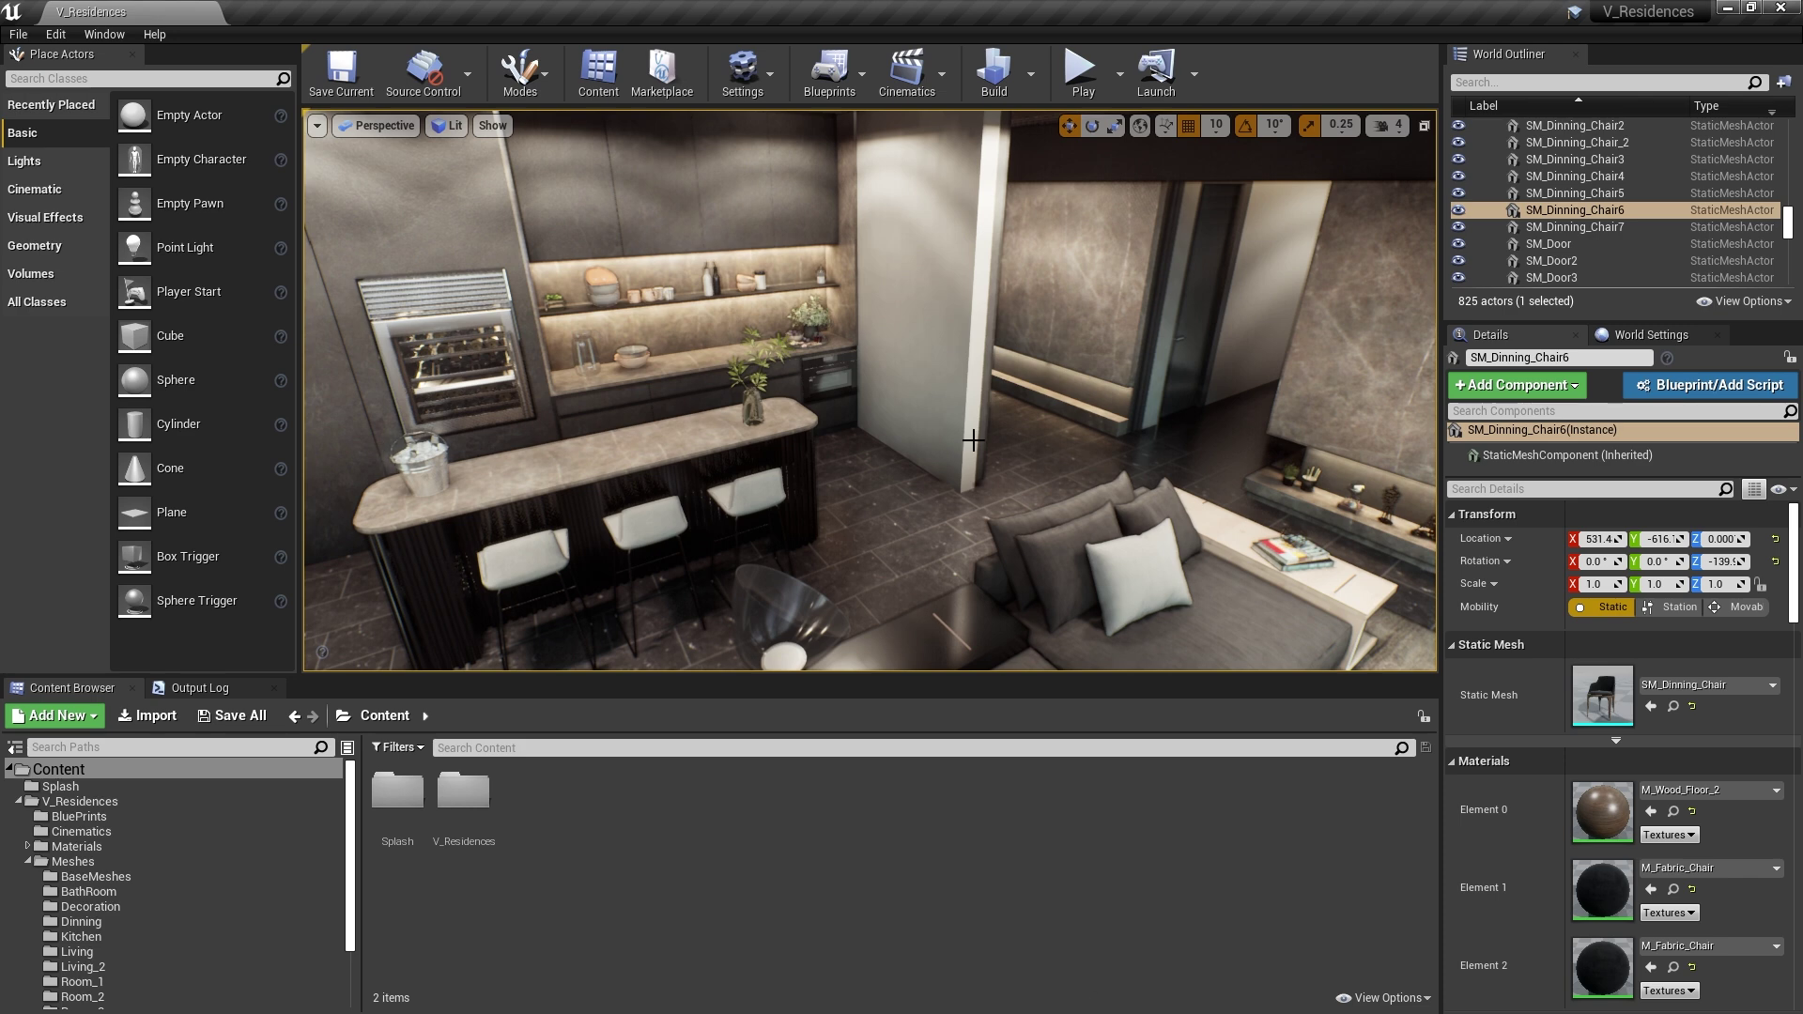
pyautogui.press('g')
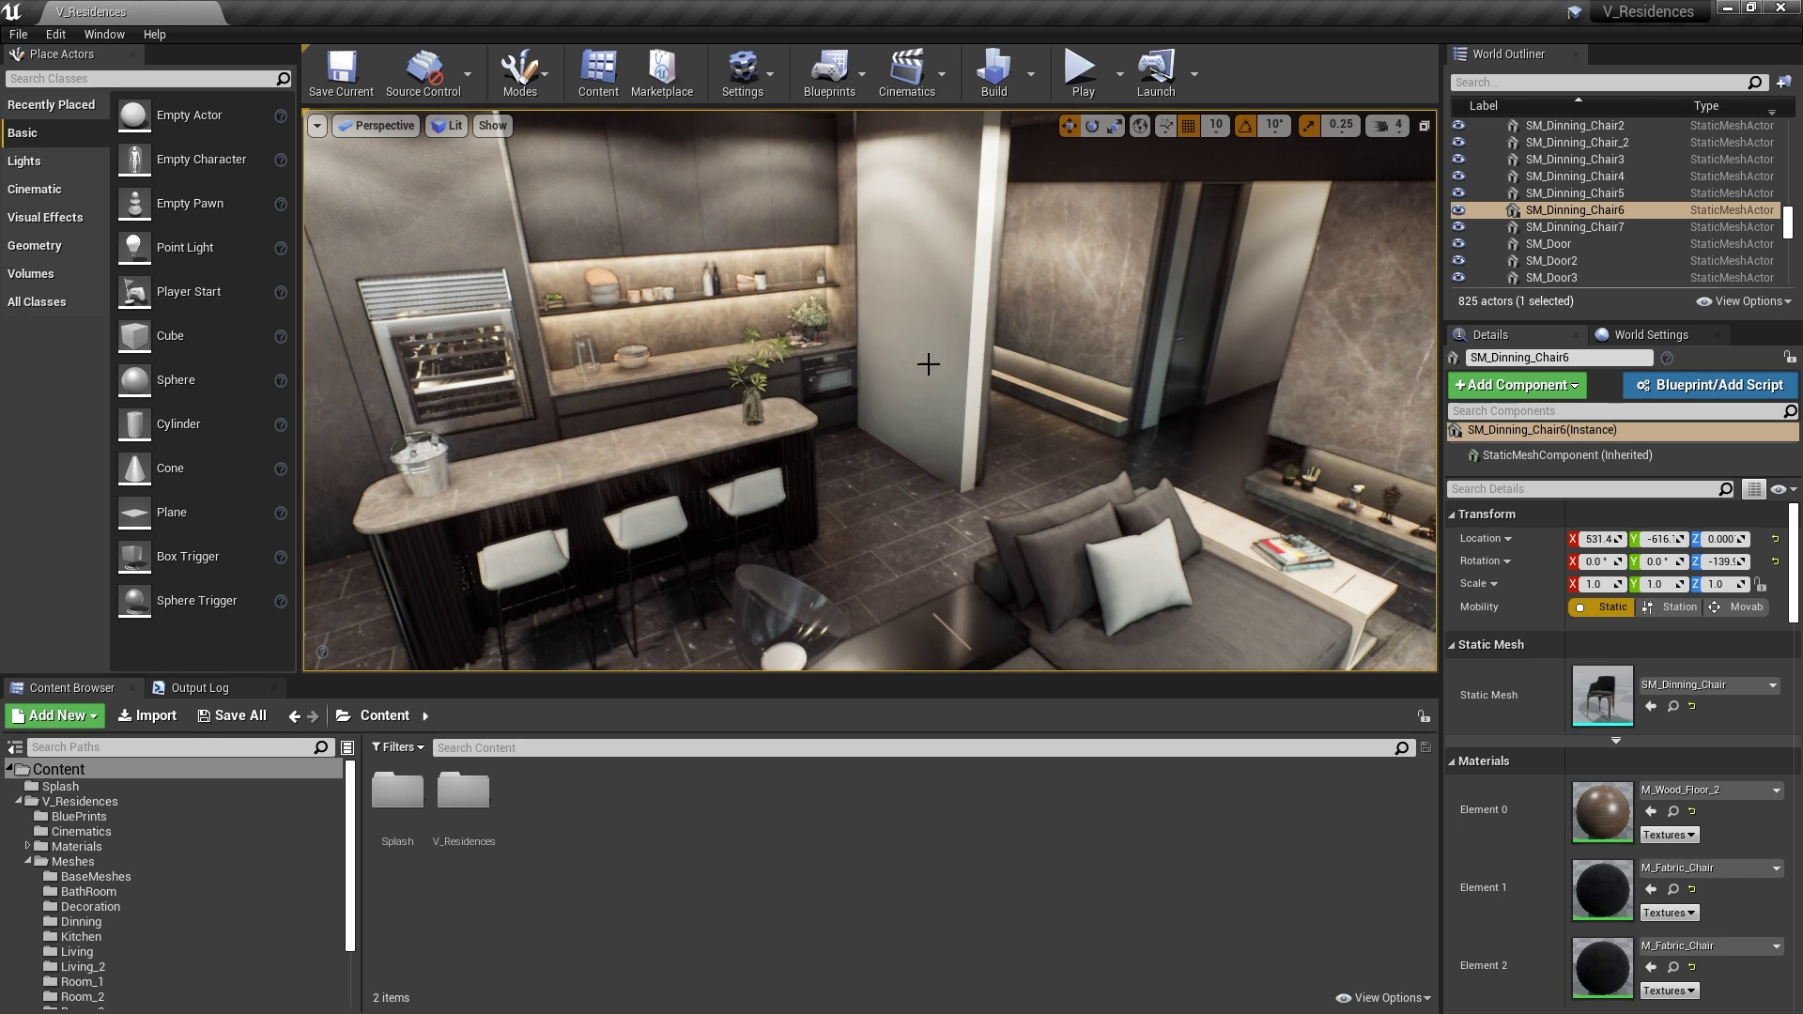
pyautogui.moveTo(902, 361); pyautogui.dragTo(940, 355, button='right')
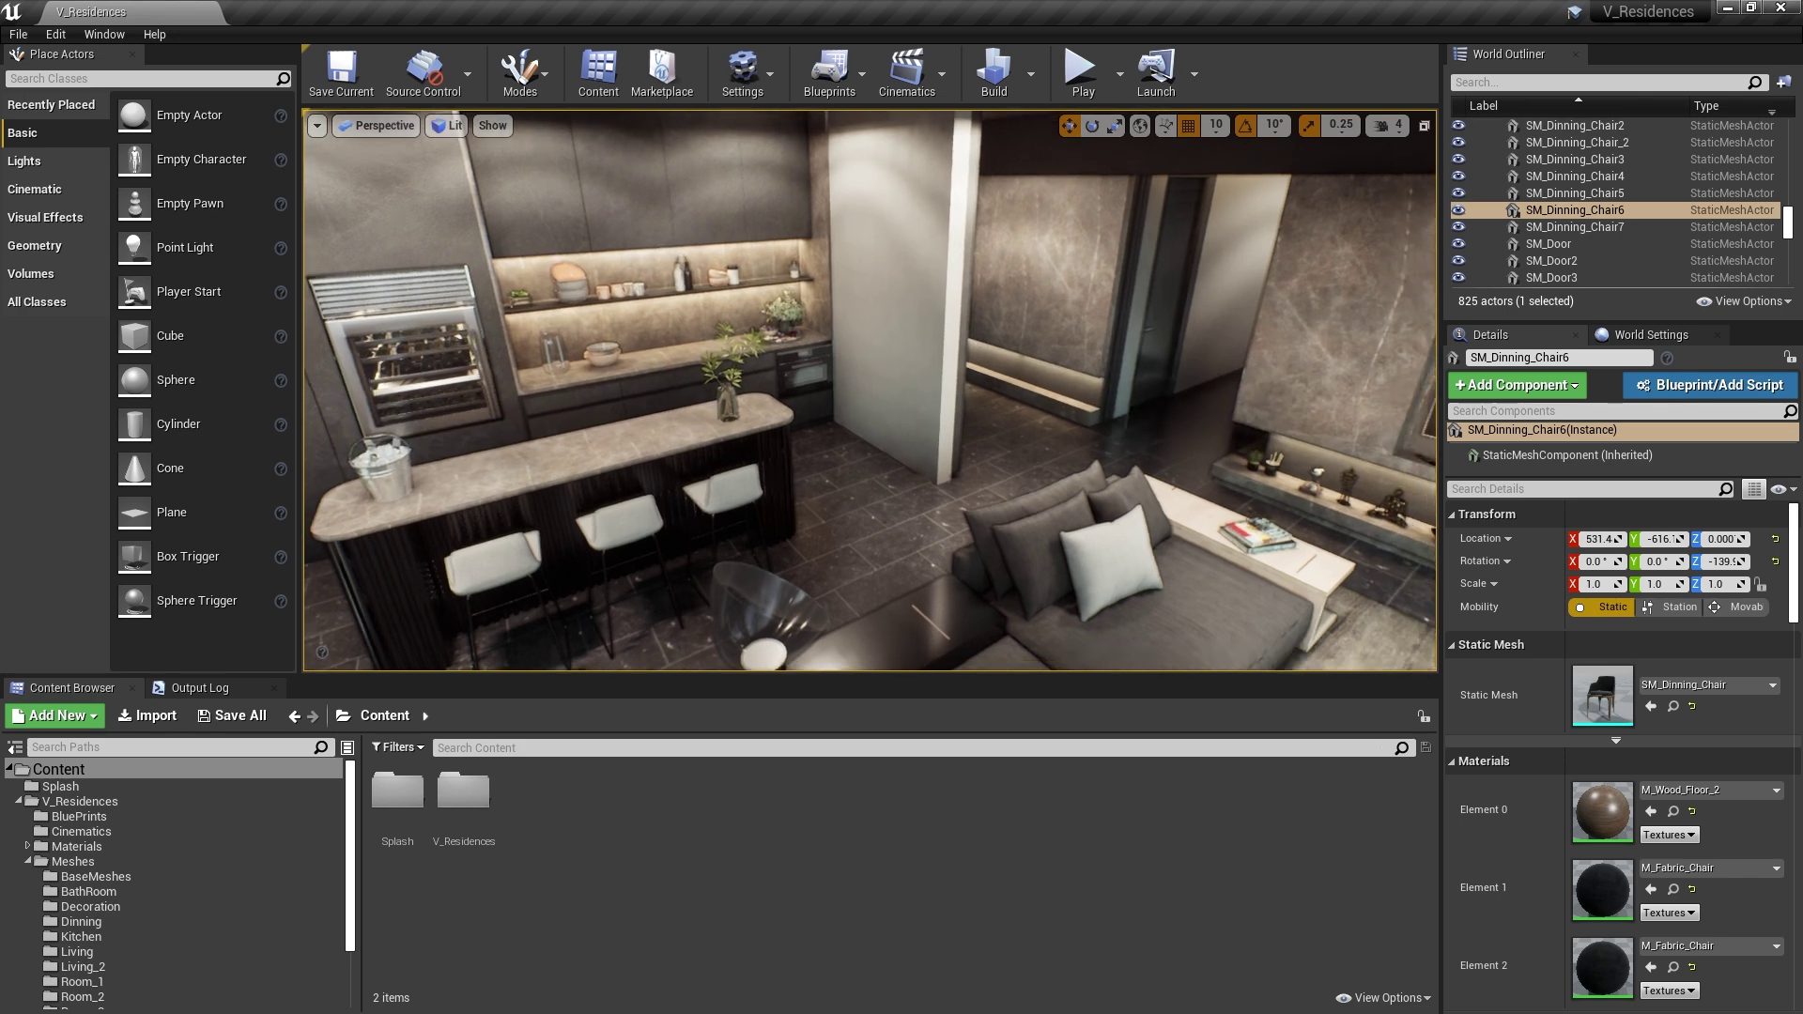
# - Switch the viewport to full-screen Immersive Mode (F11) from Viewport Options
pyautogui.press('g')
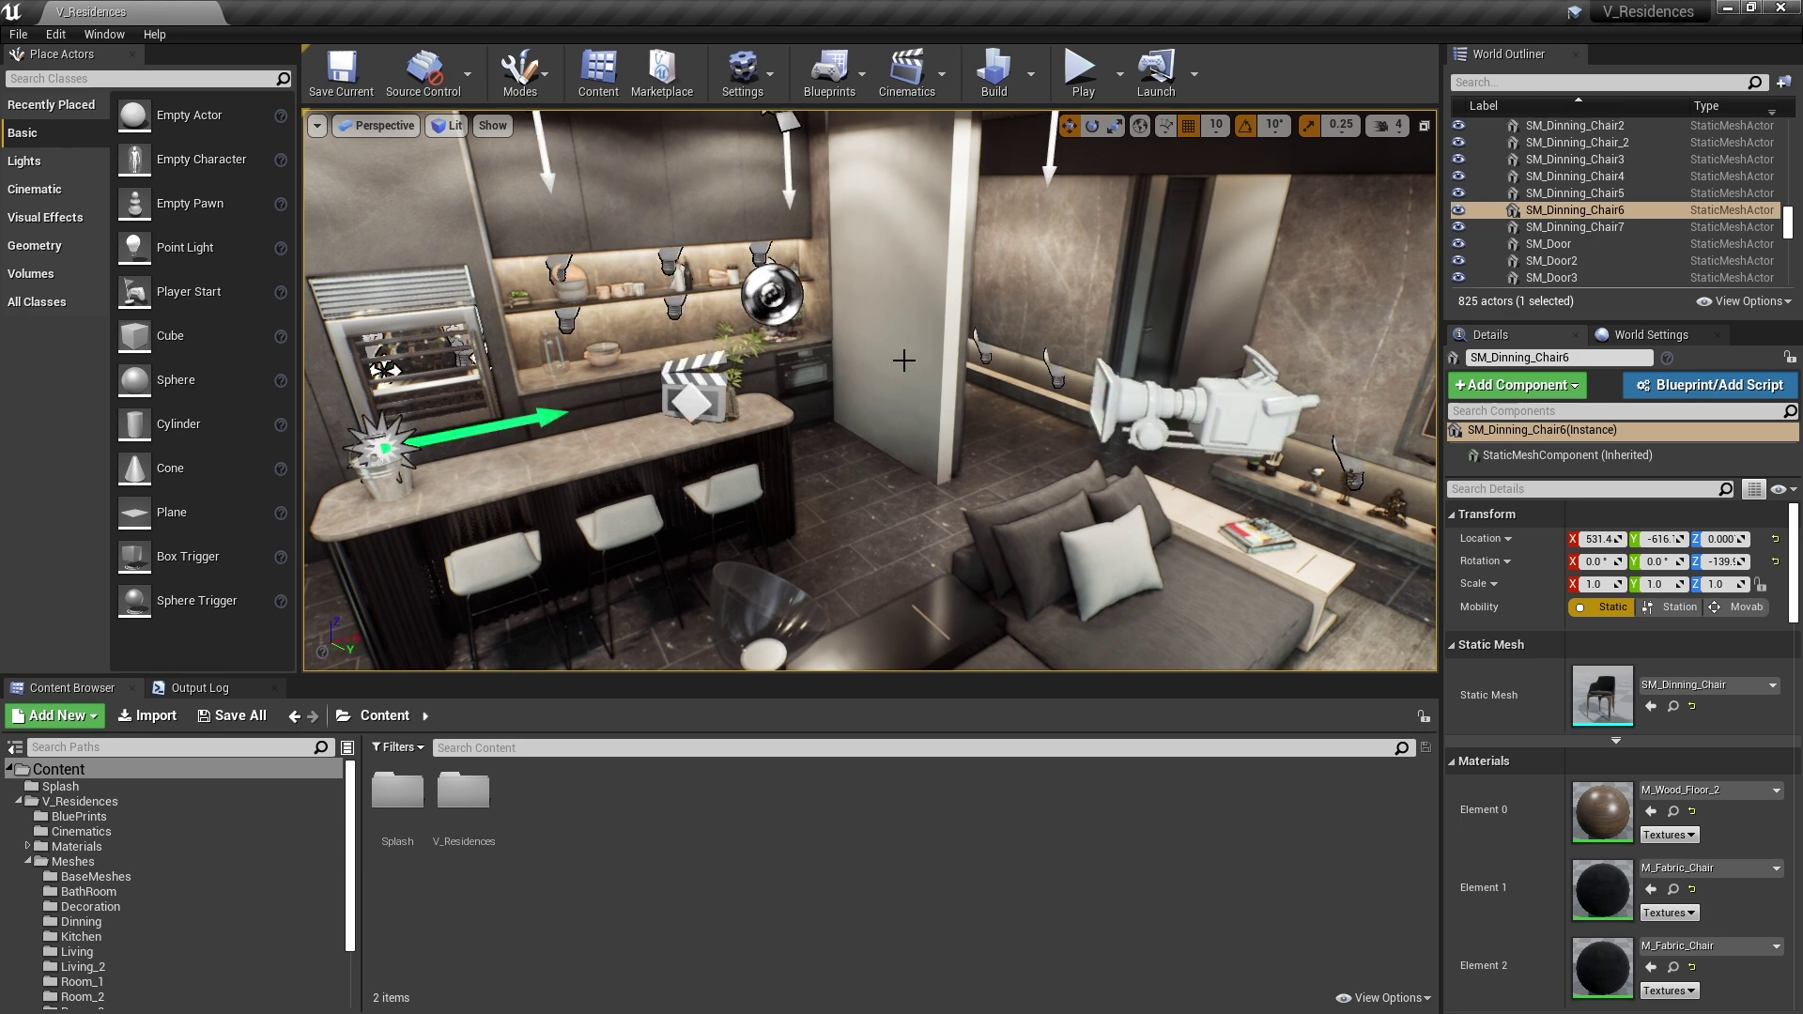
pyautogui.press('g')
pyautogui.moveTo(868, 458); pyautogui.dragTo(893, 441)
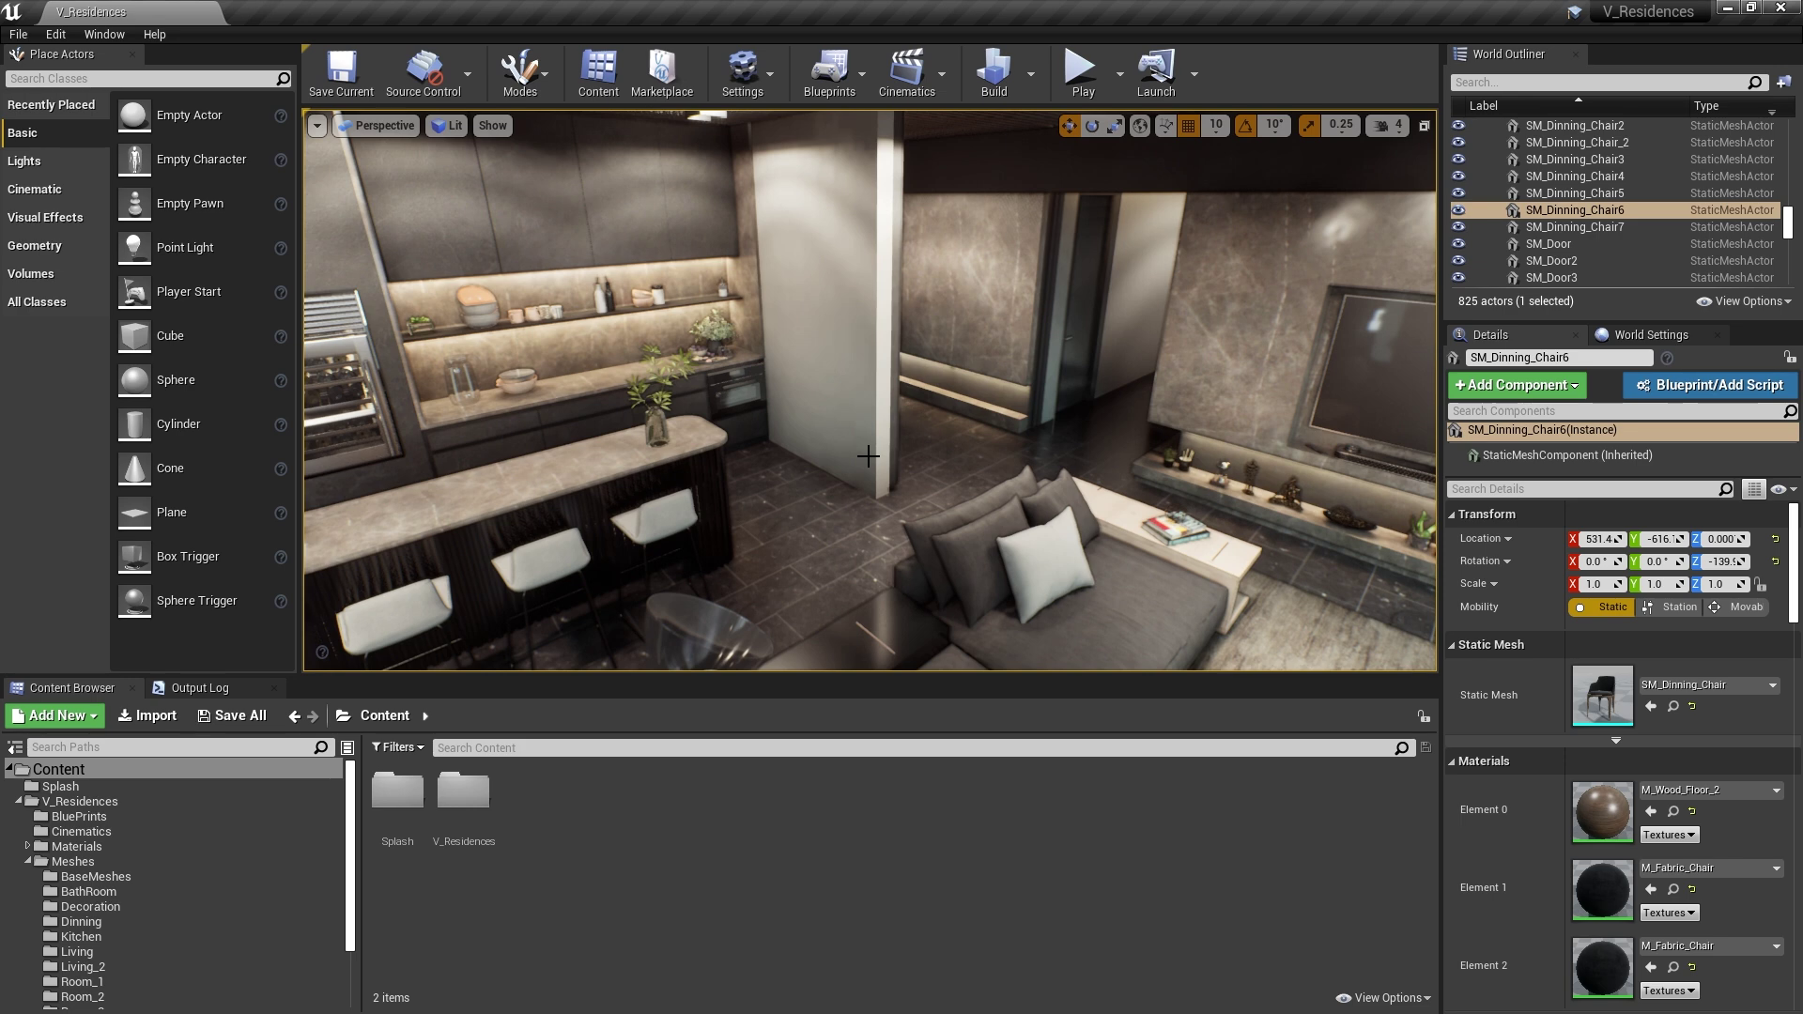
pyautogui.click(318, 126)
pyautogui.press('F11')
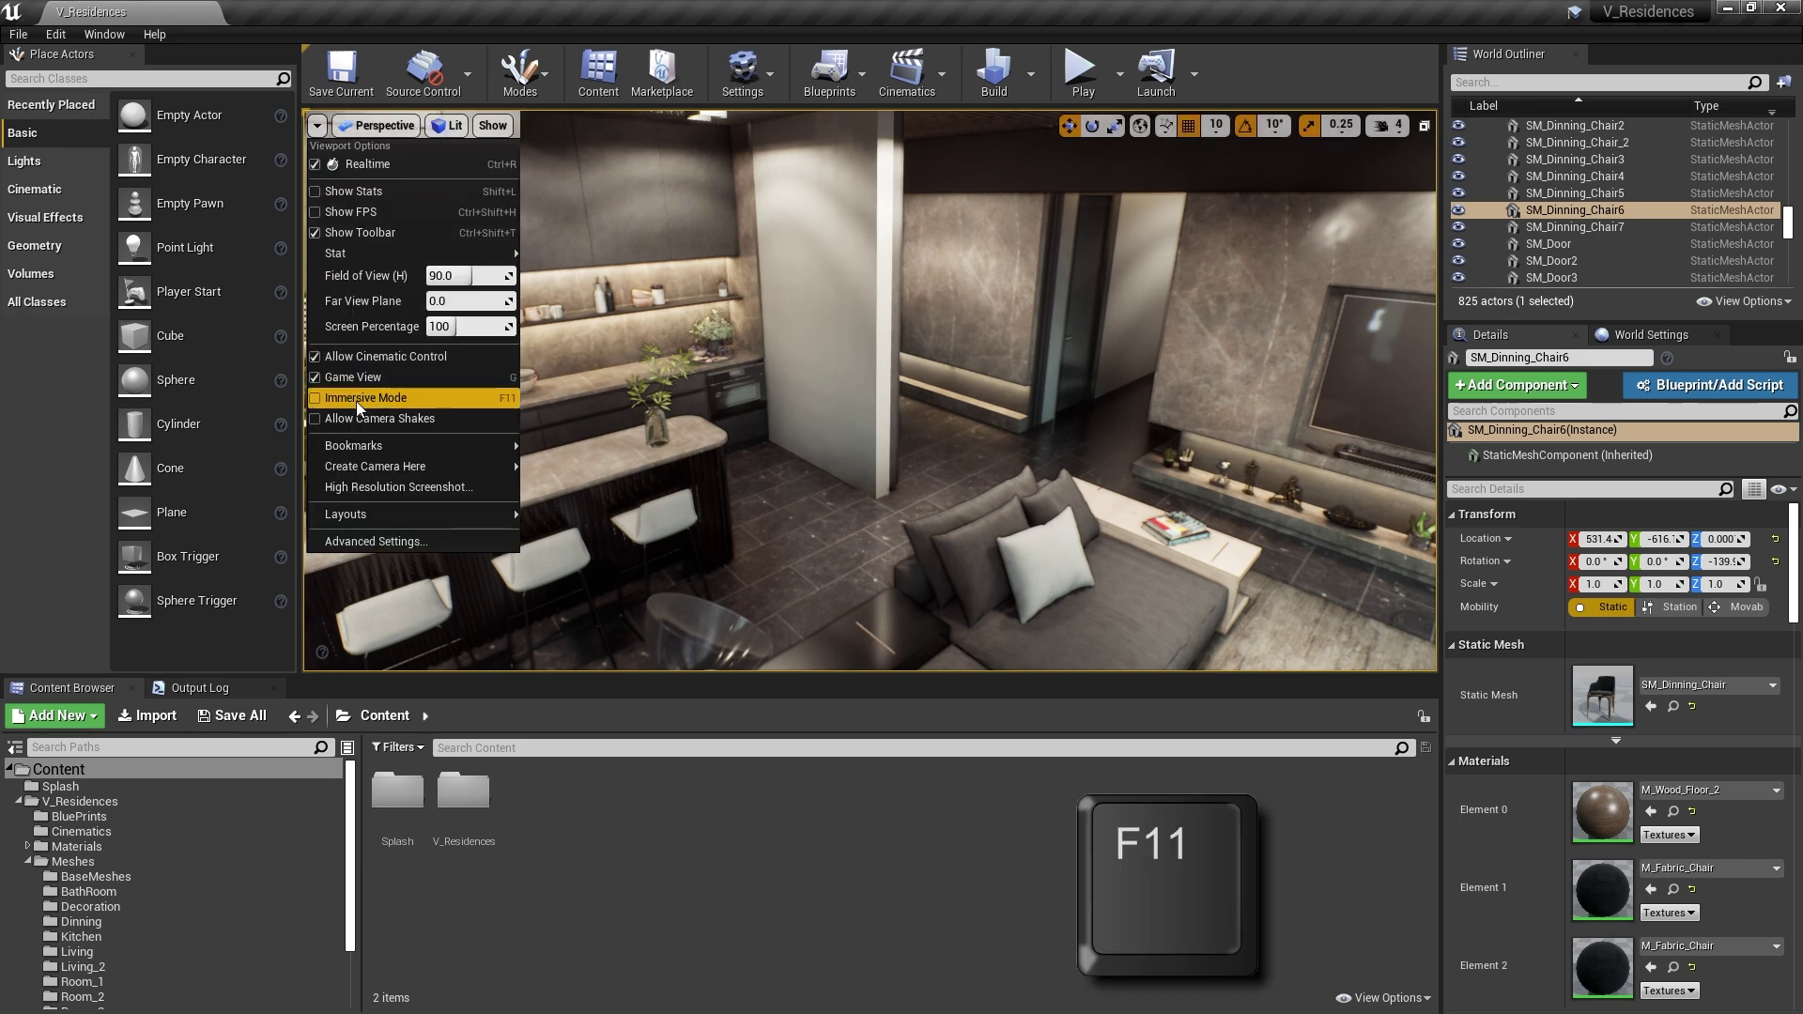
pyautogui.click(392, 398)
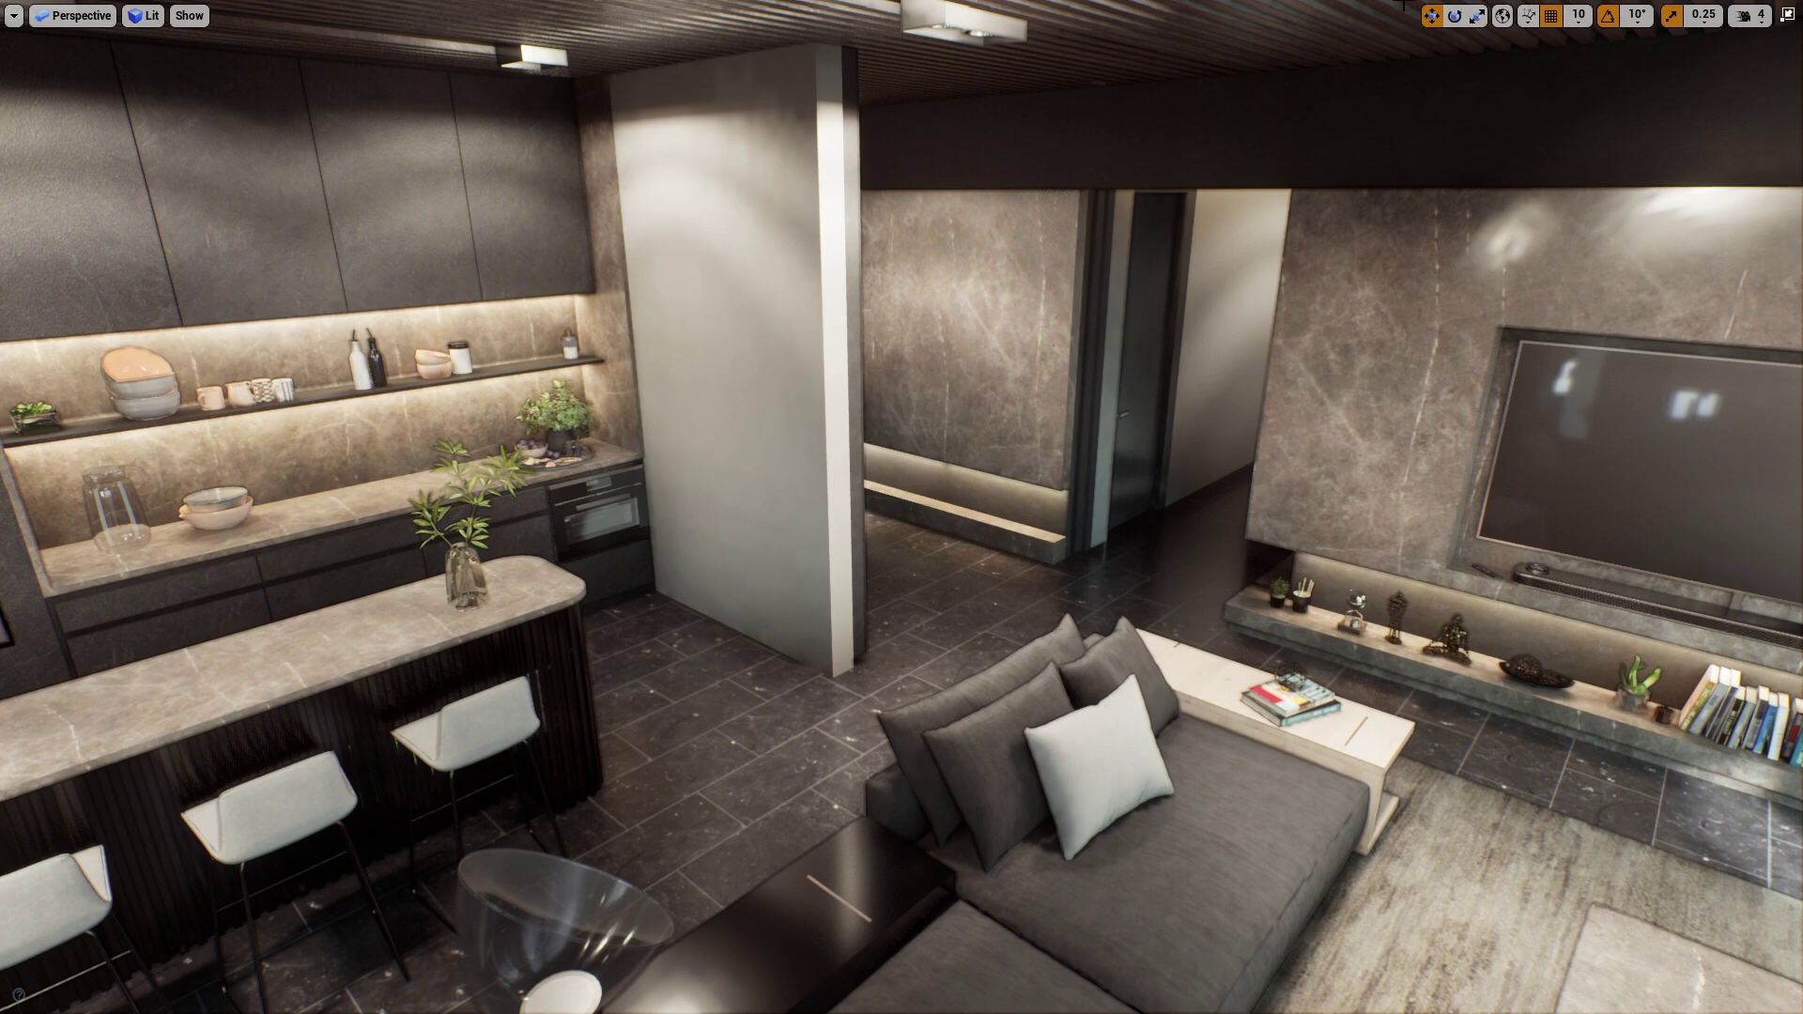
# - Fly the full-screen camera through the room toward the round dining table
pyautogui.moveTo(881, 562); pyautogui.dragTo(882, 562, button='right')
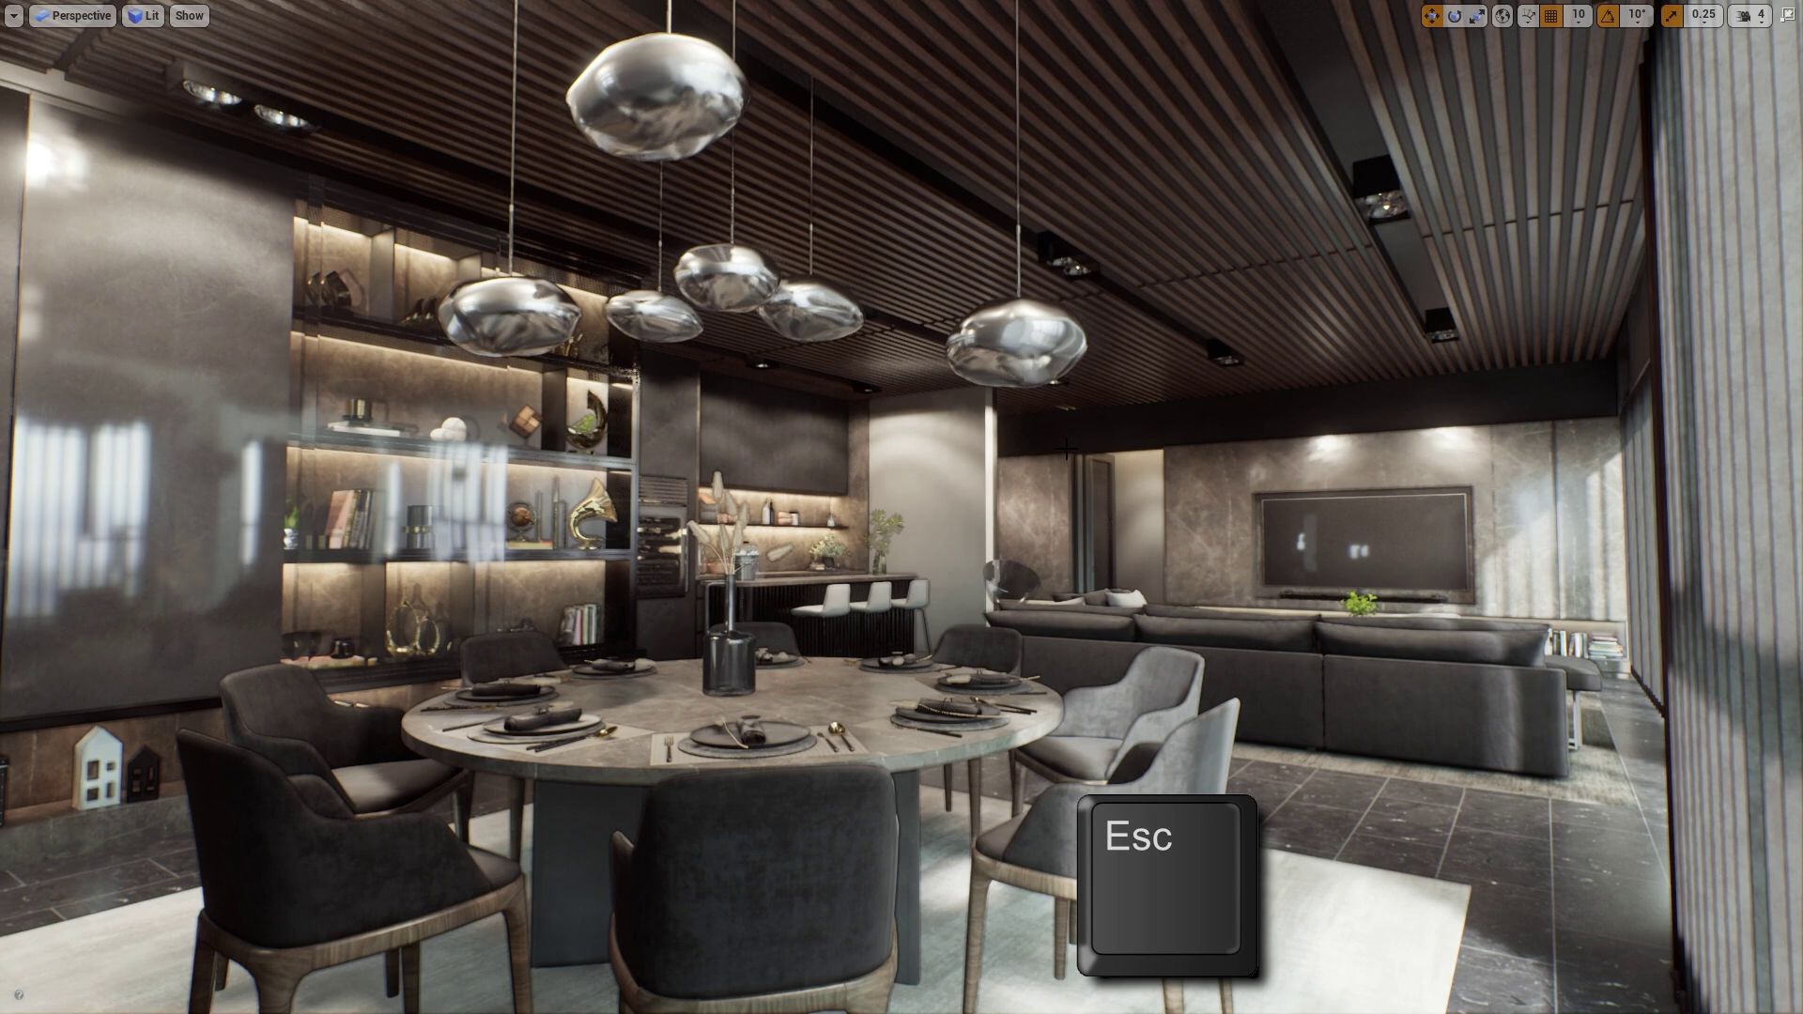
# - Leave immersive mode with F11, then fly the camera forward to frame the ice bucket
pyautogui.press('F11')
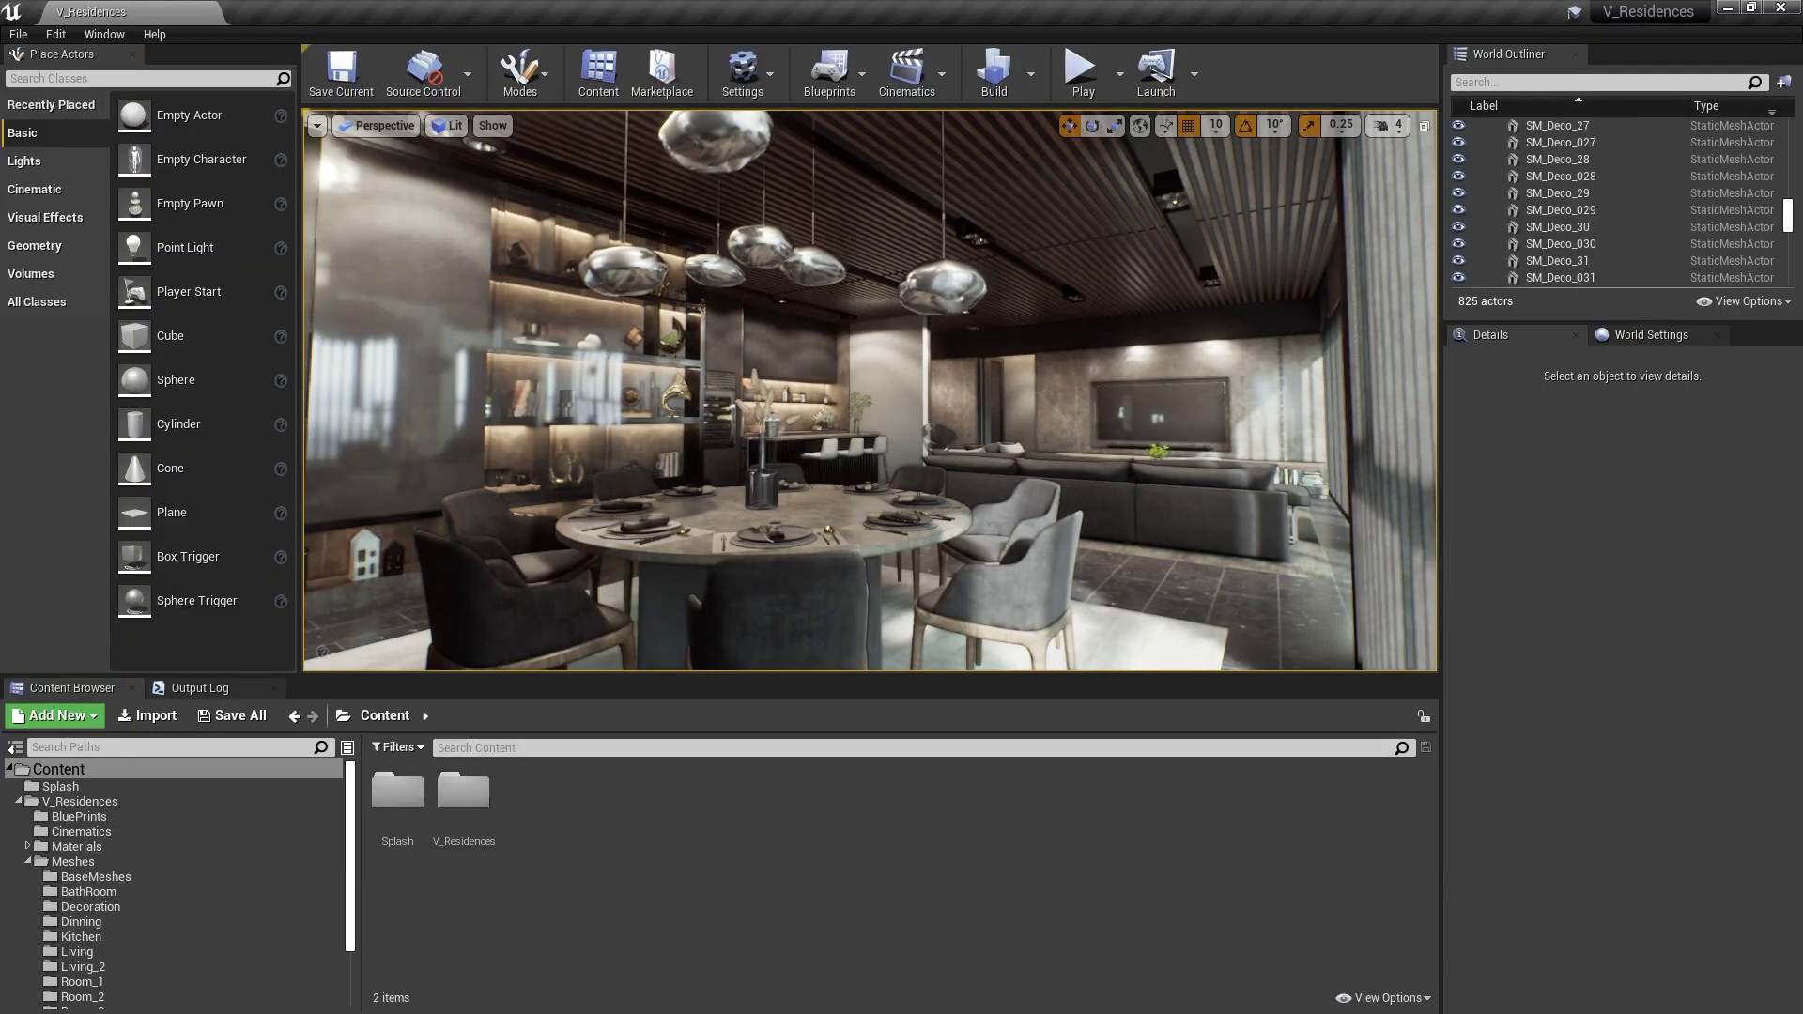
pyautogui.moveTo(1067, 449); pyautogui.dragTo(1067, 449, button='right')
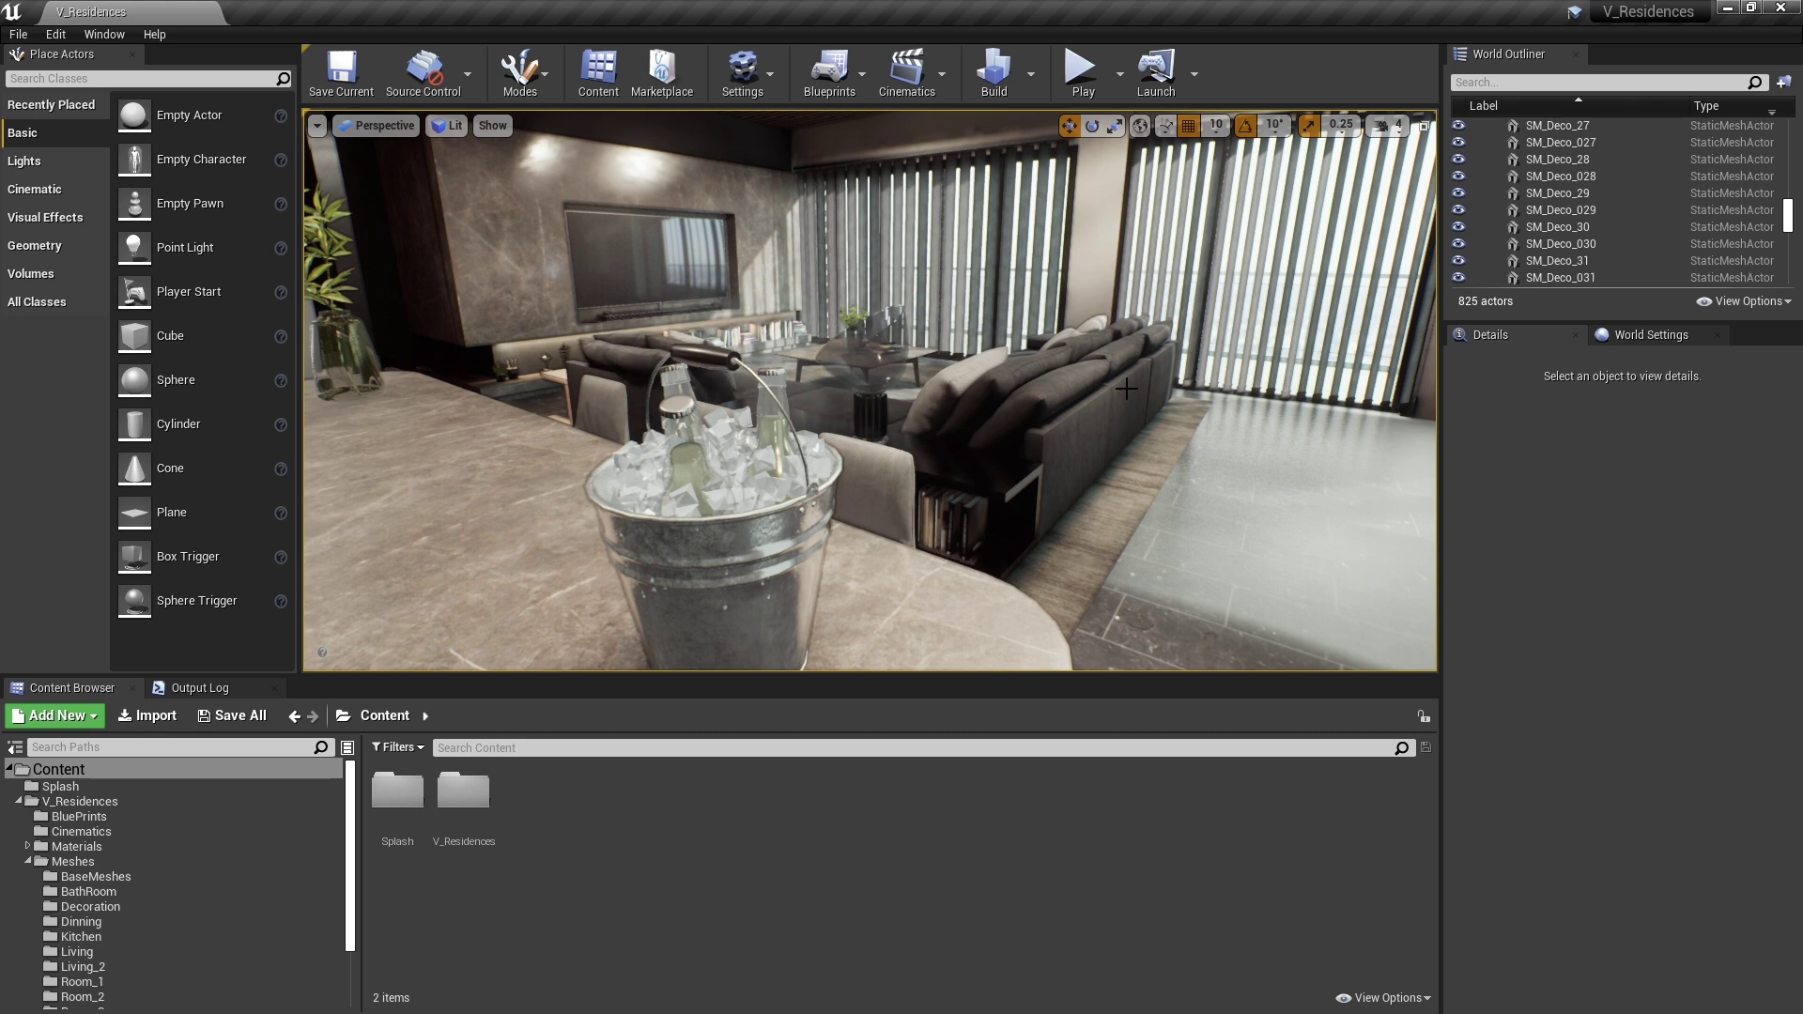
pyautogui.click(318, 126)
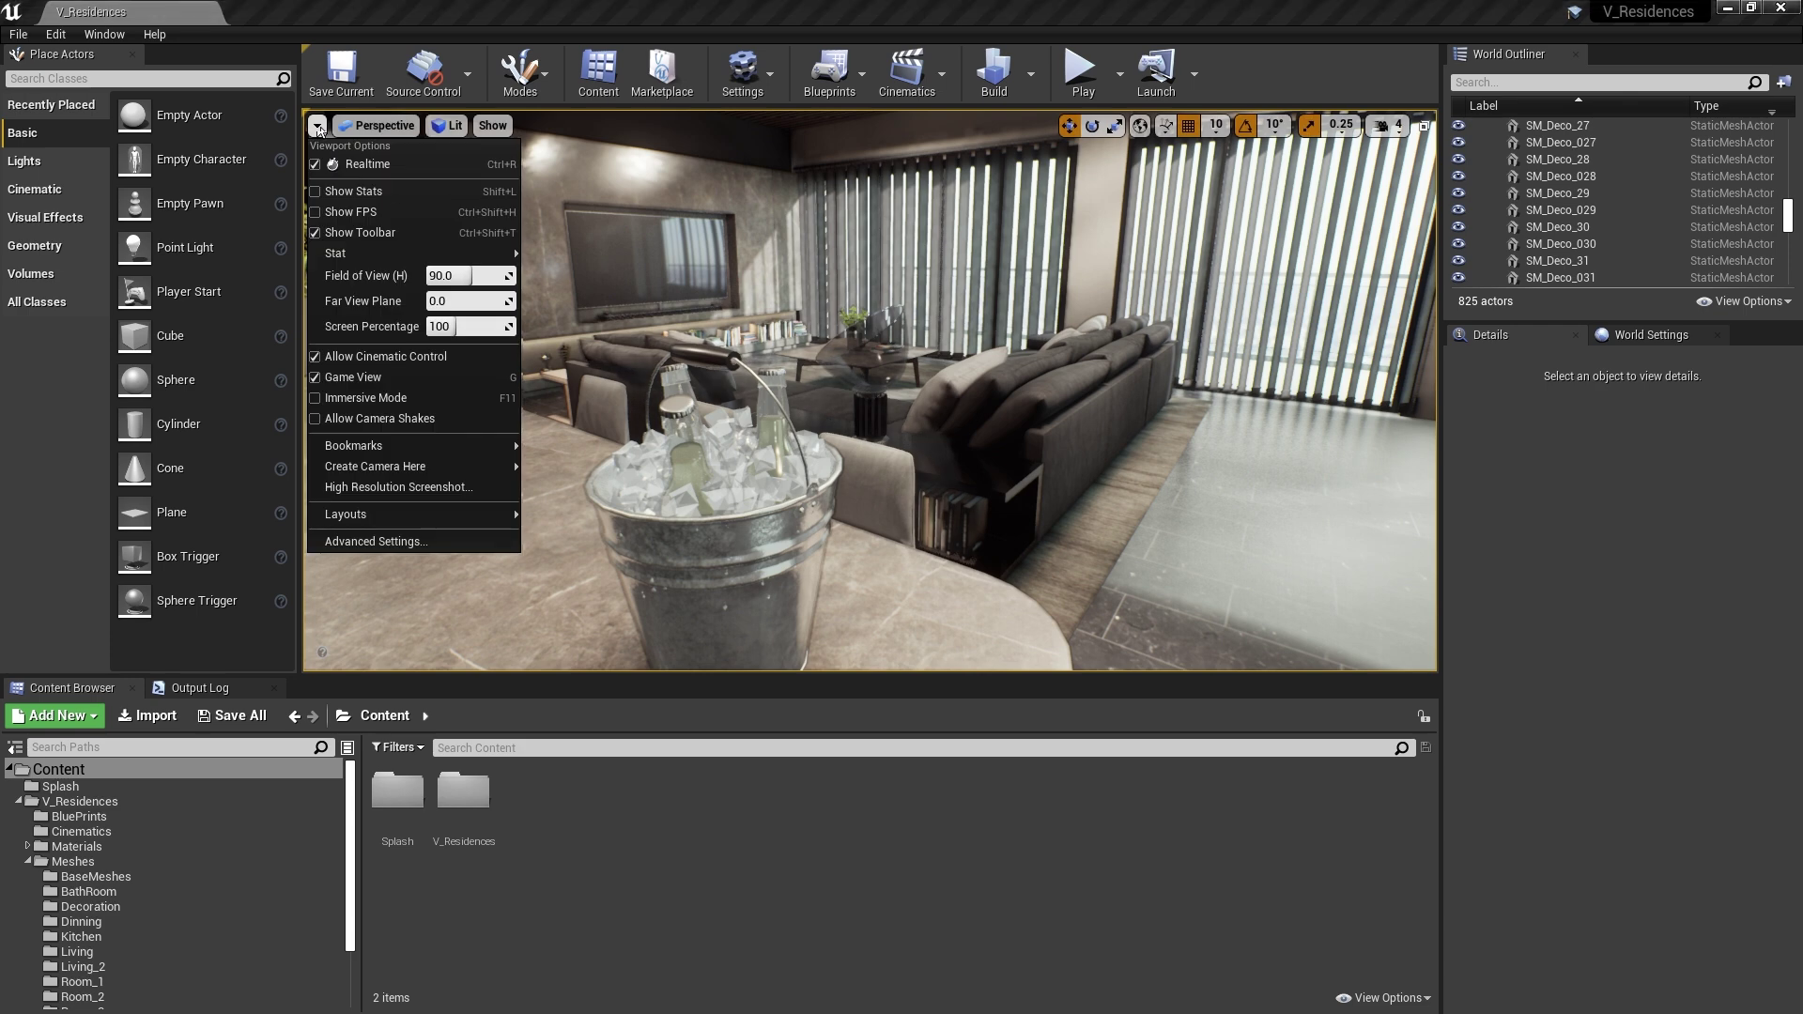
pyautogui.click(399, 166)
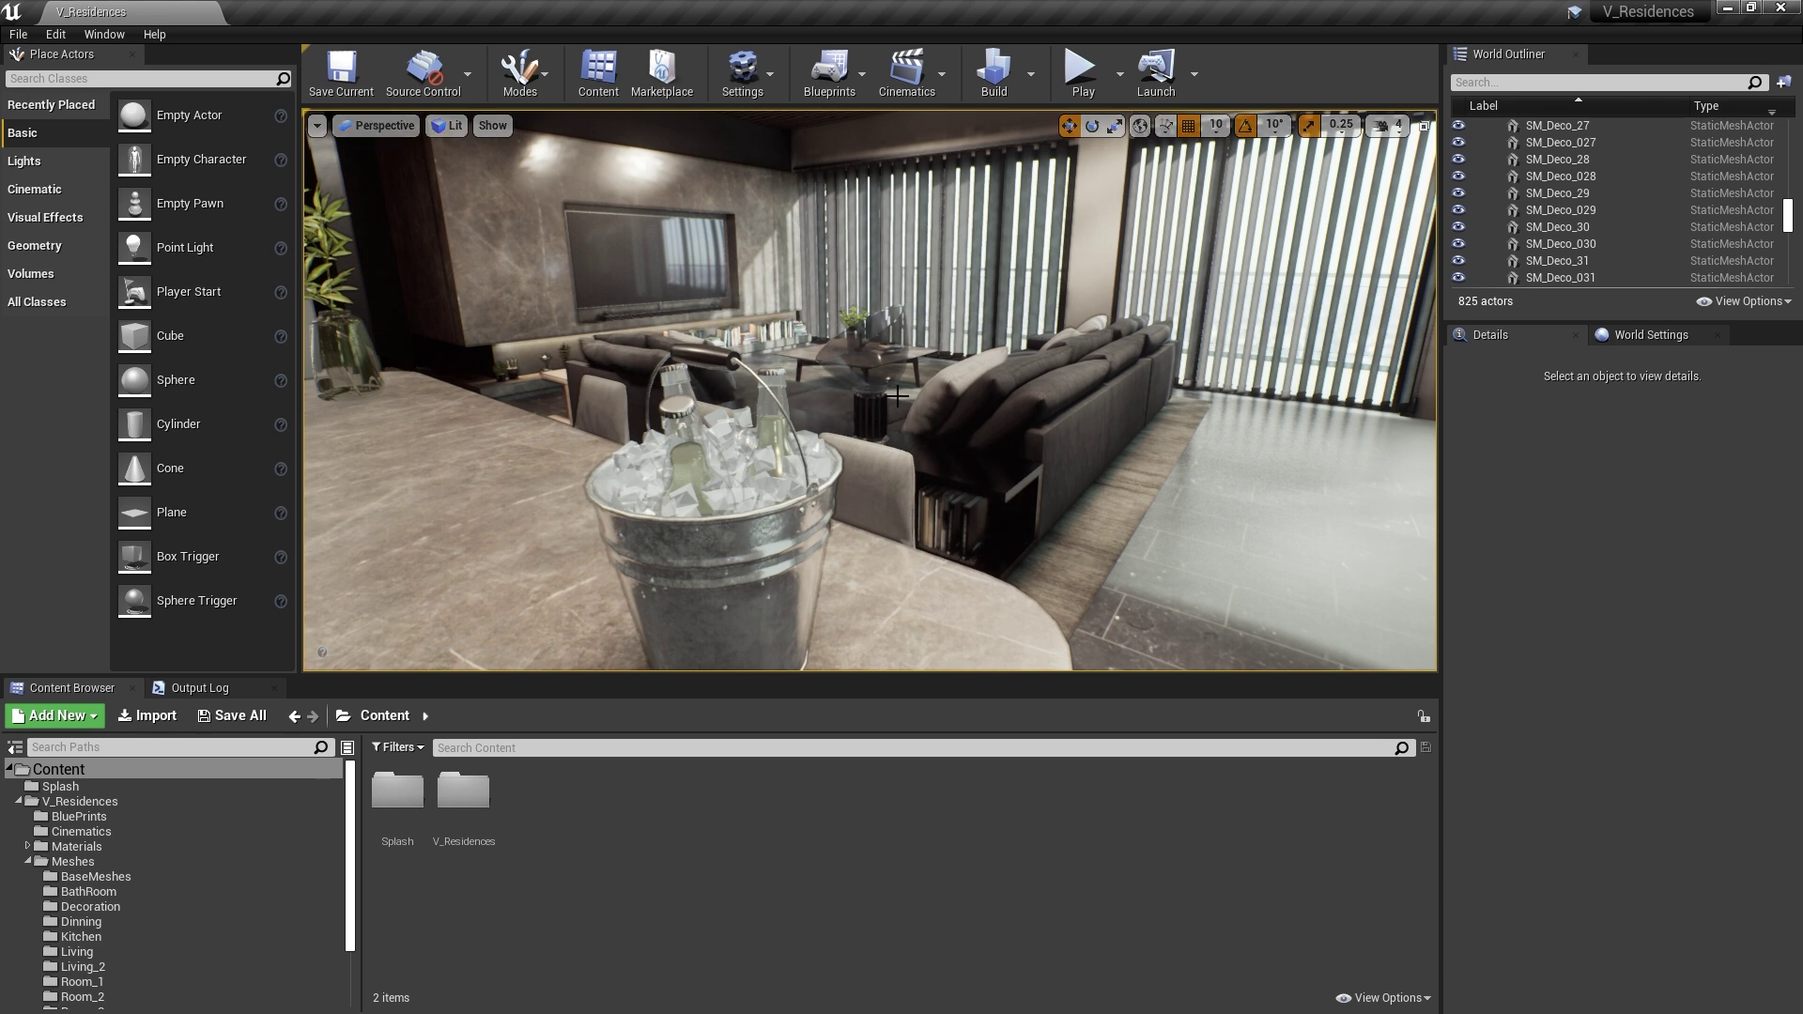
pyautogui.hotkey('ctrl', 'r')
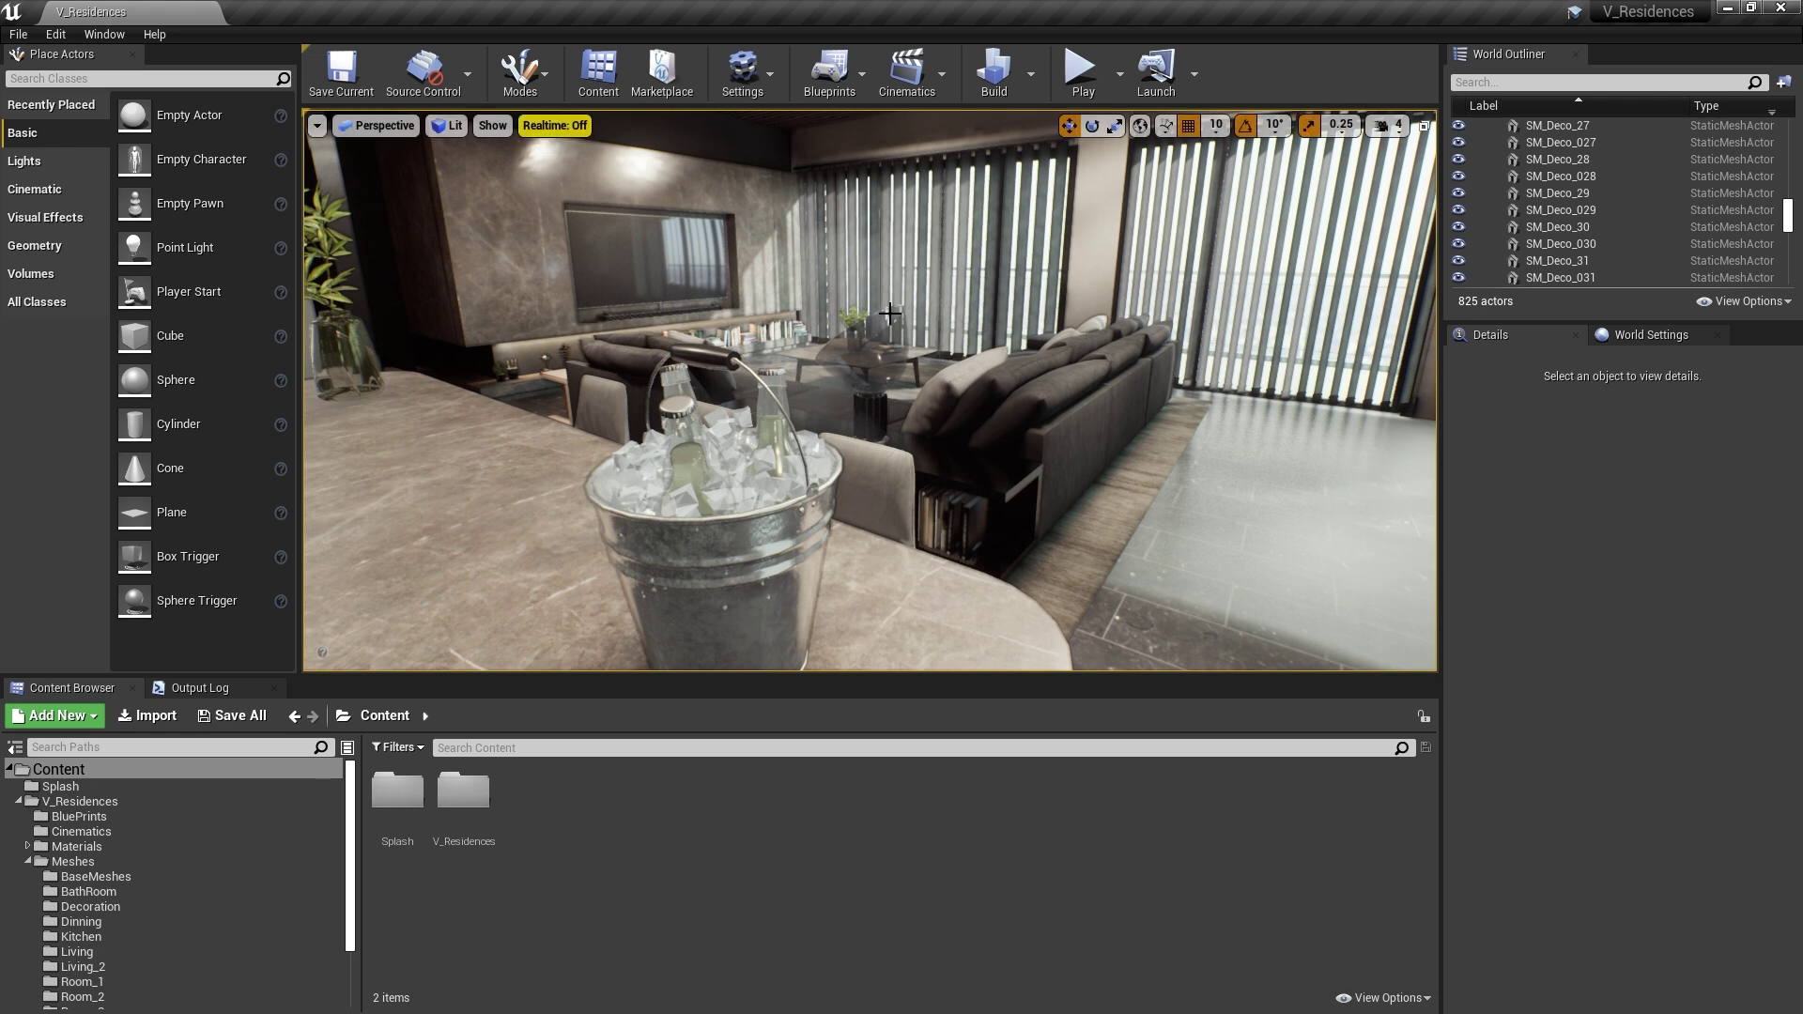
pyautogui.moveTo(601, 281); pyautogui.dragTo(695, 296, button='right')
pyautogui.moveTo(835, 318)
pyautogui.mouseDown(button='right')
pyautogui.moveTo(808, 310)
pyautogui.moveTo(835, 317)
pyautogui.mouseUp(button='right')
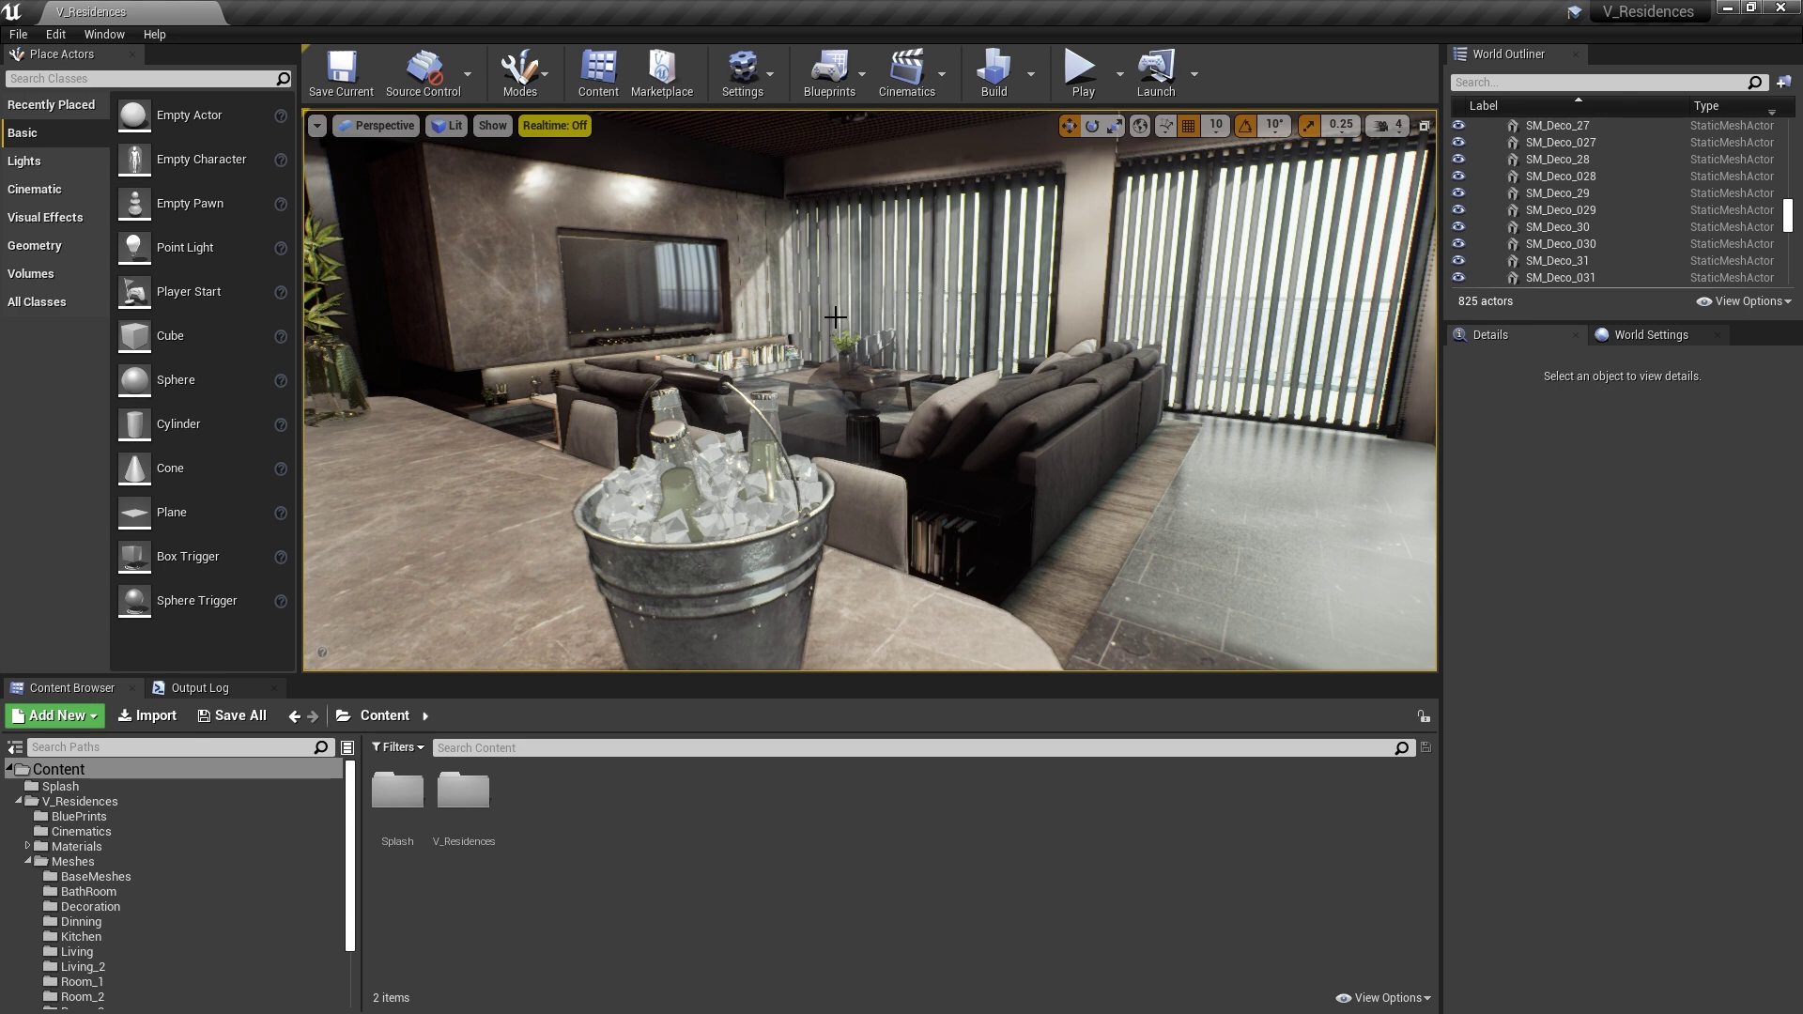
pyautogui.hotkey('ctrl', 'r')
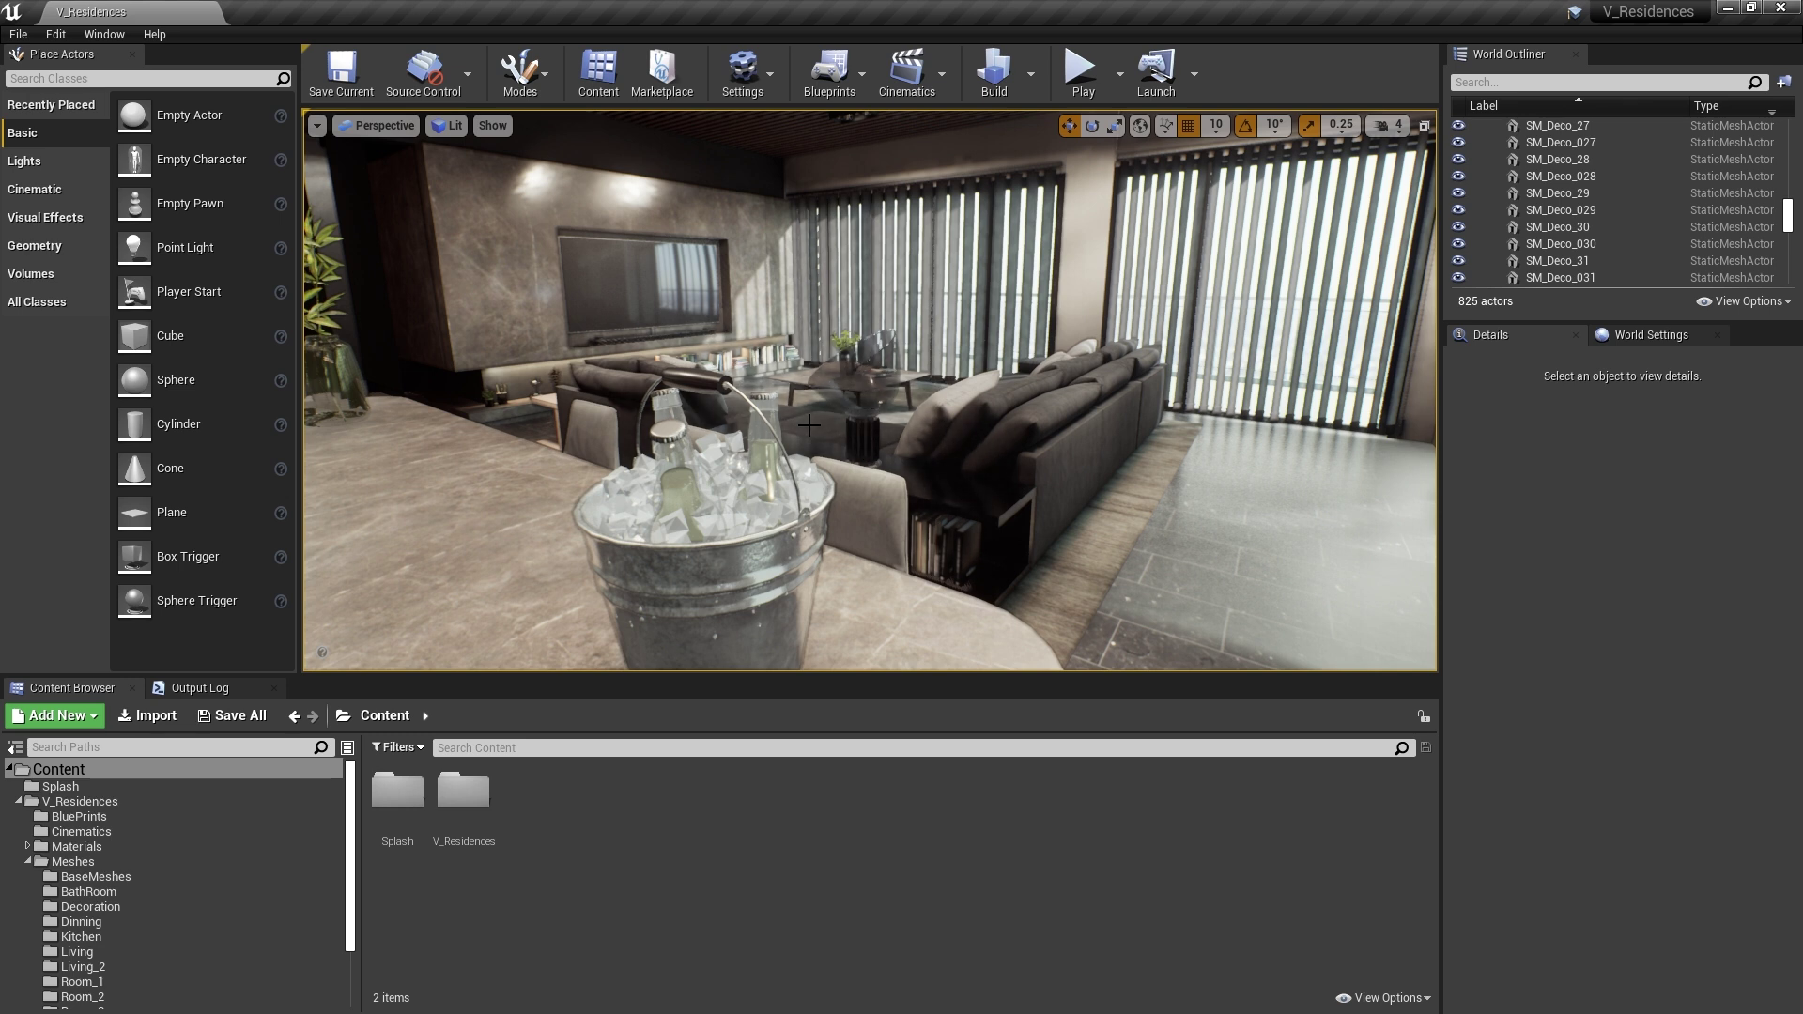
pyautogui.press('`')
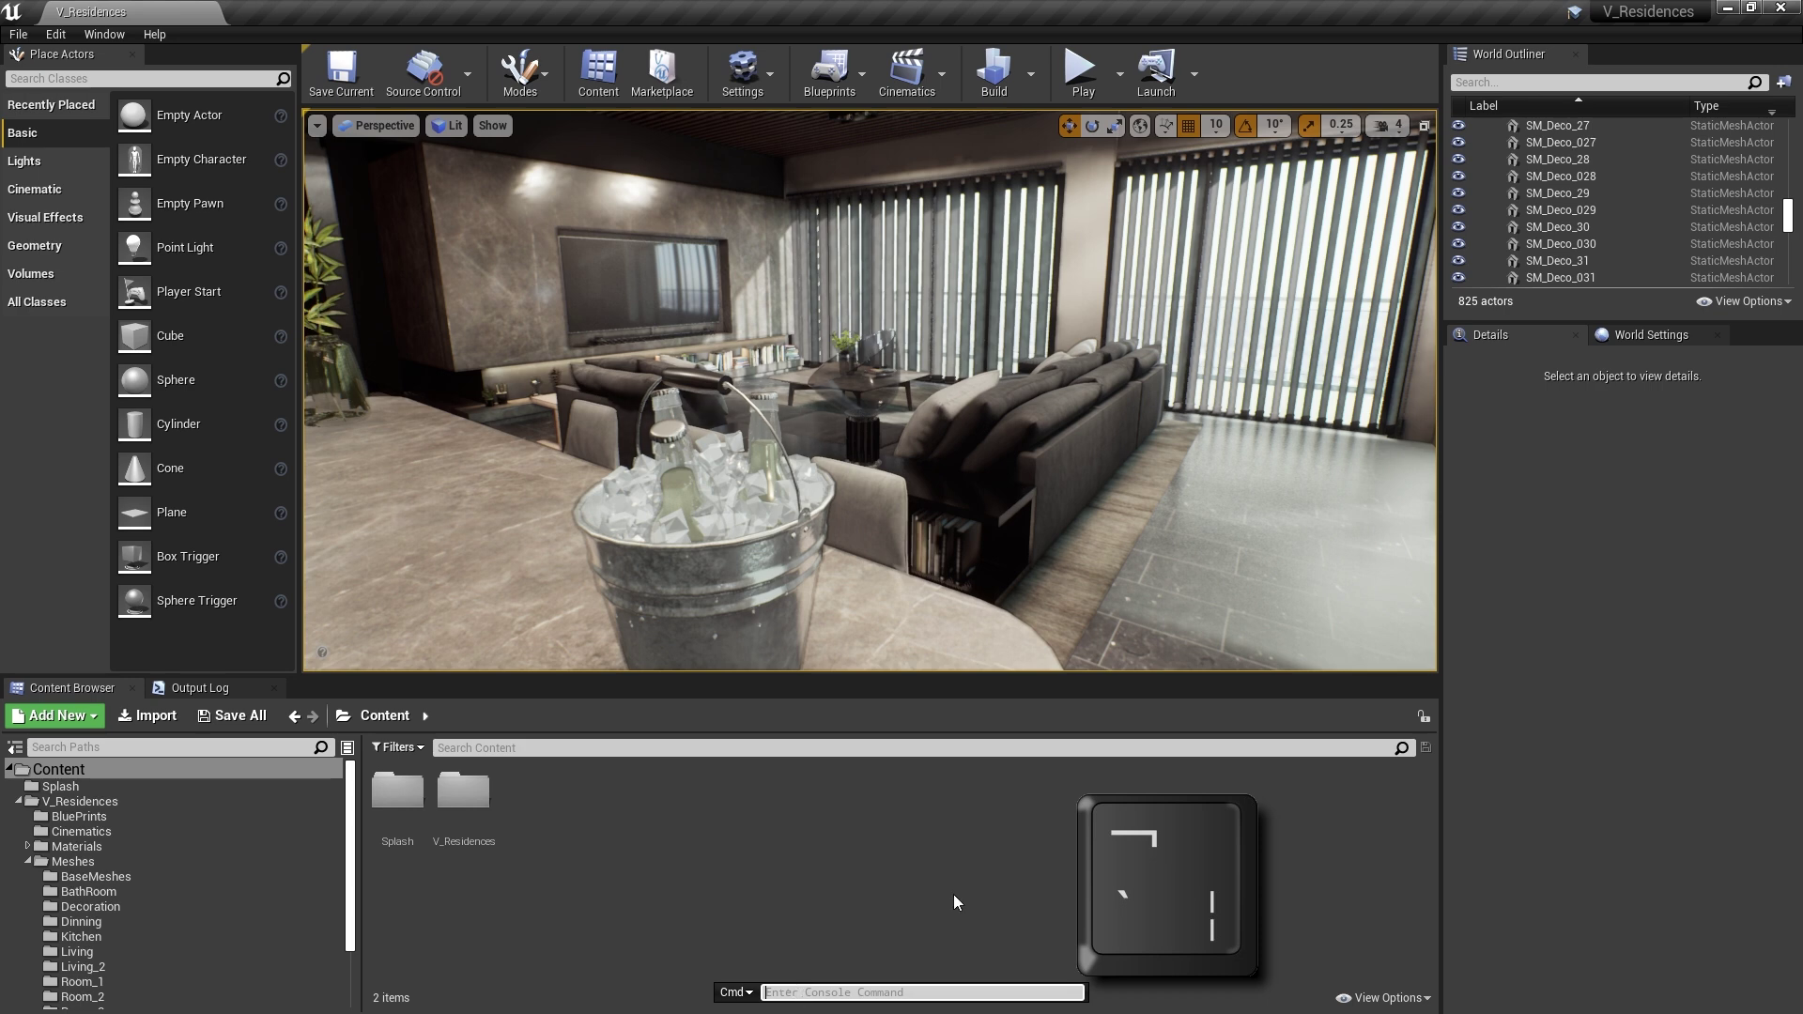
pyautogui.write('stat fps')
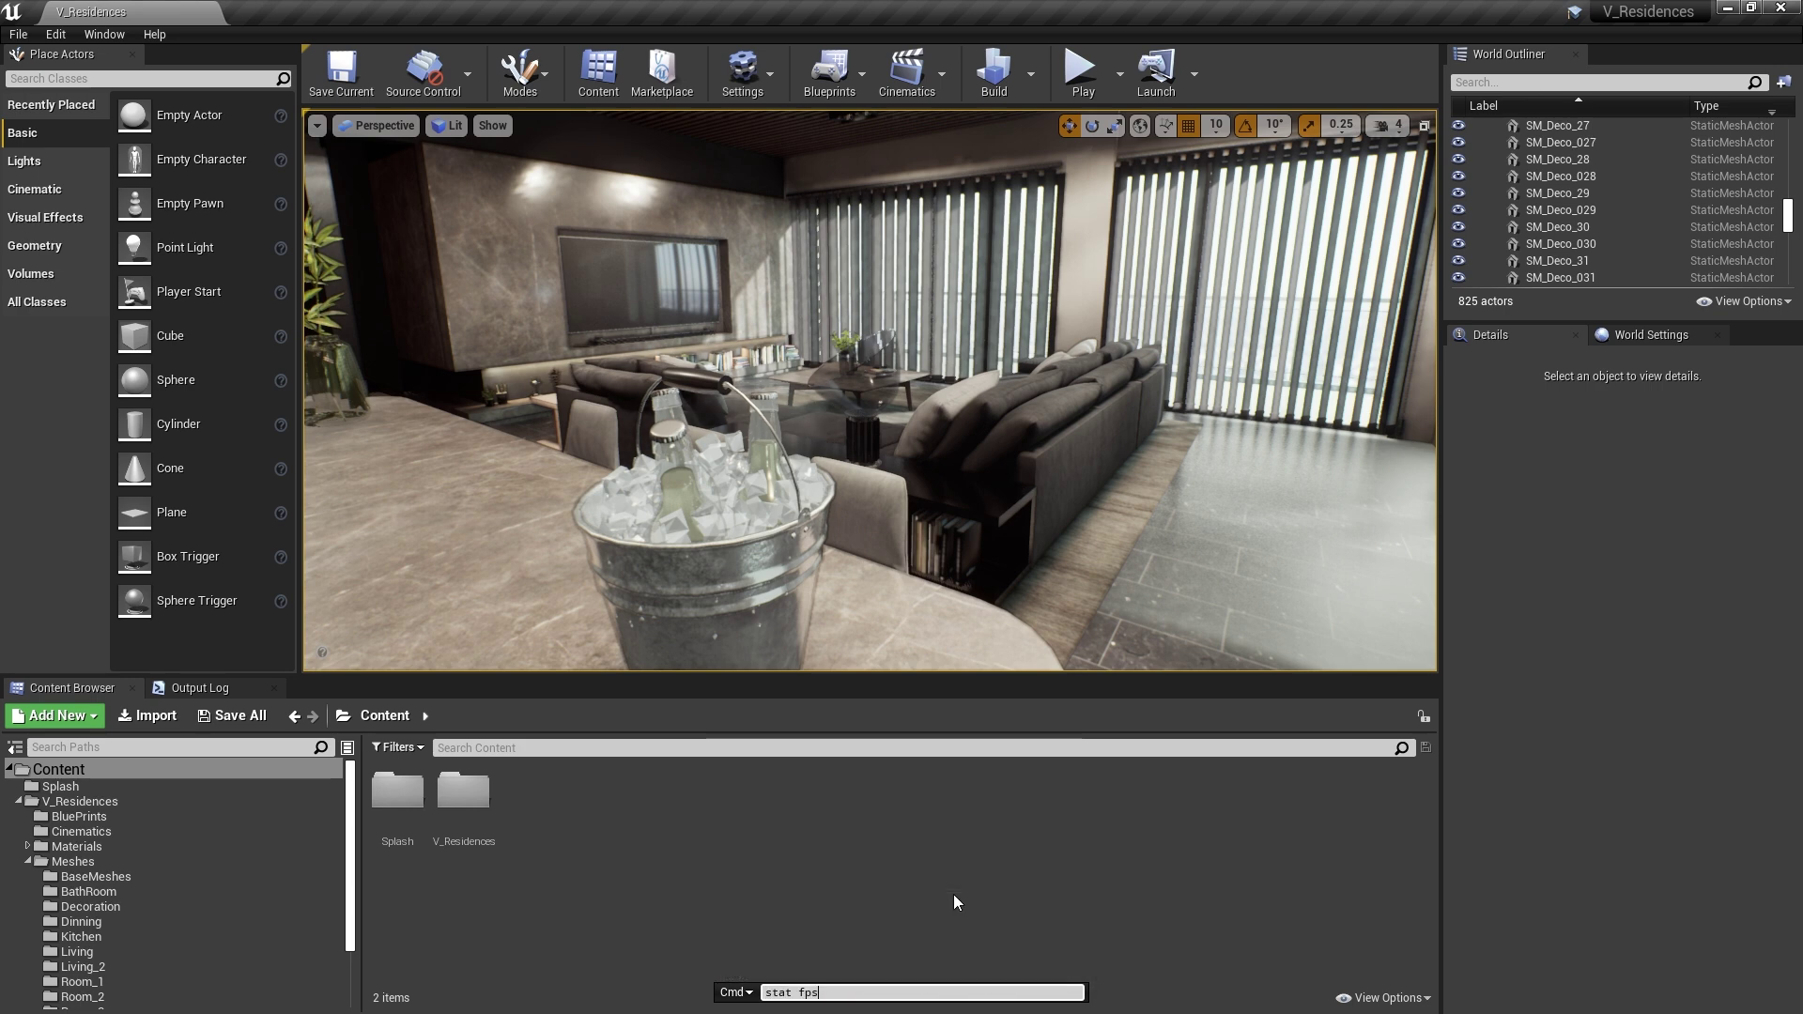
pyautogui.press('Return')
pyautogui.press('`')
pyautogui.write('stat fps')
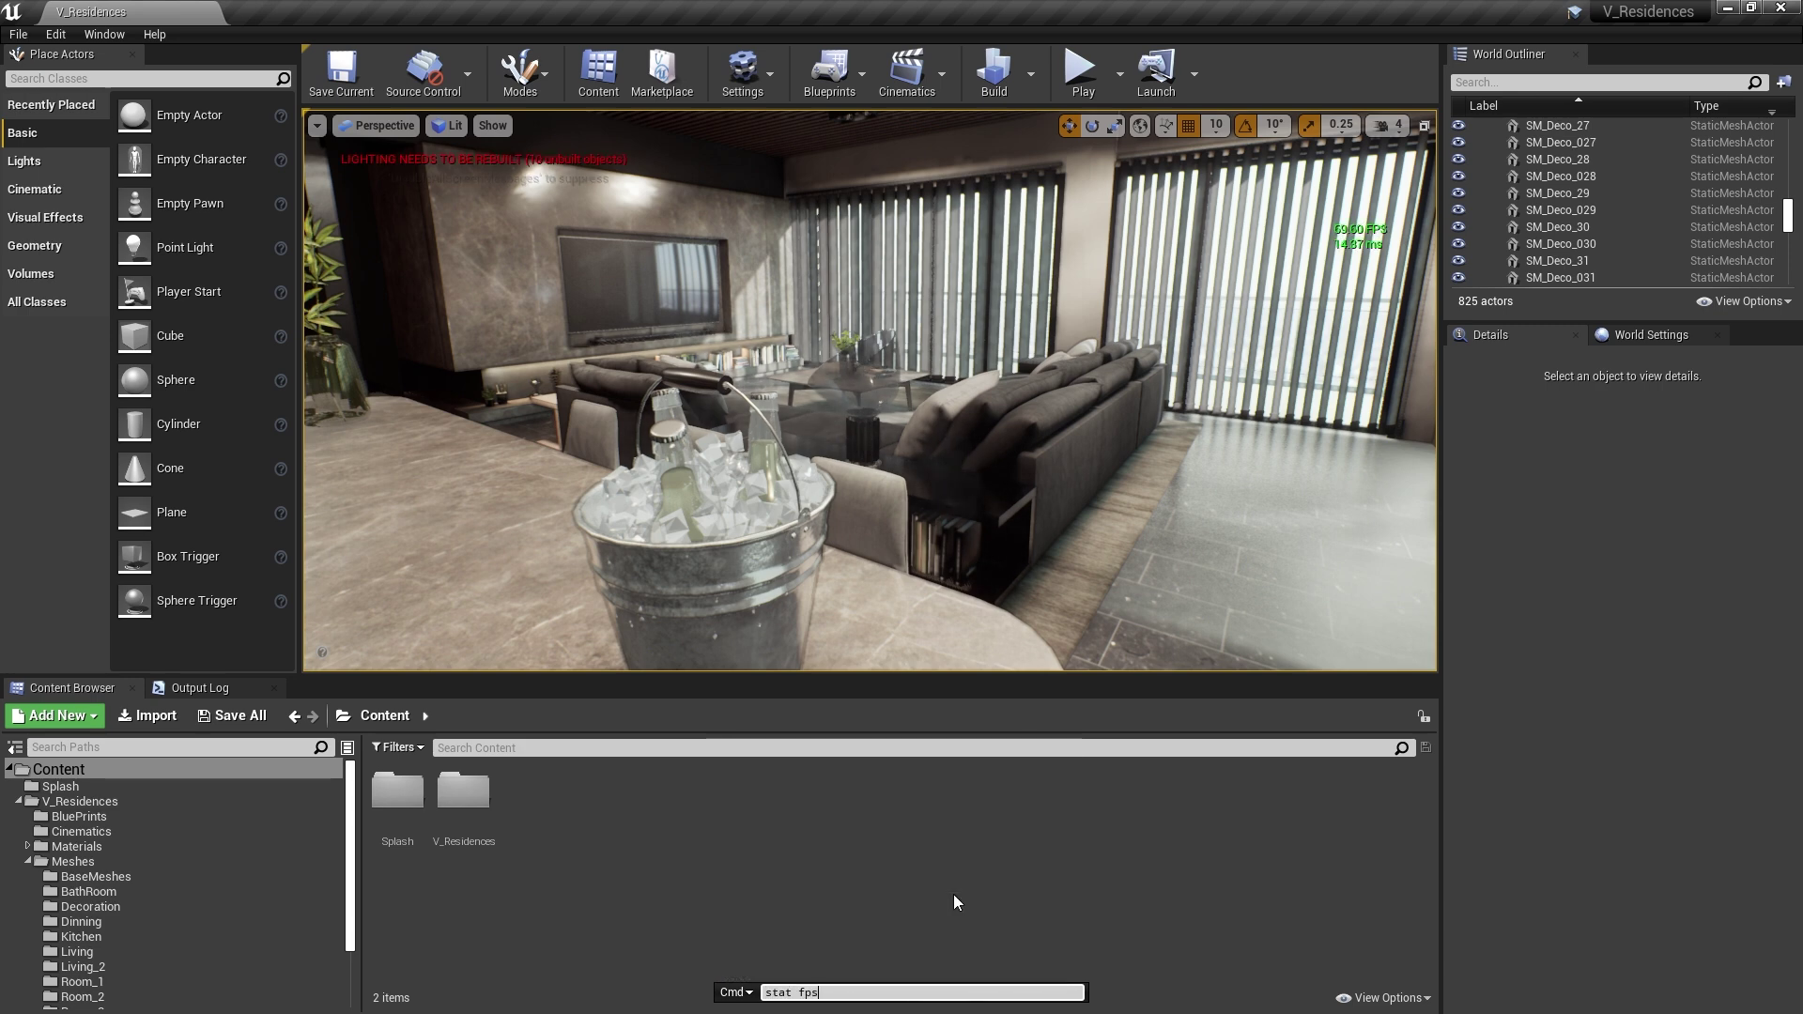
pyautogui.press('Return')
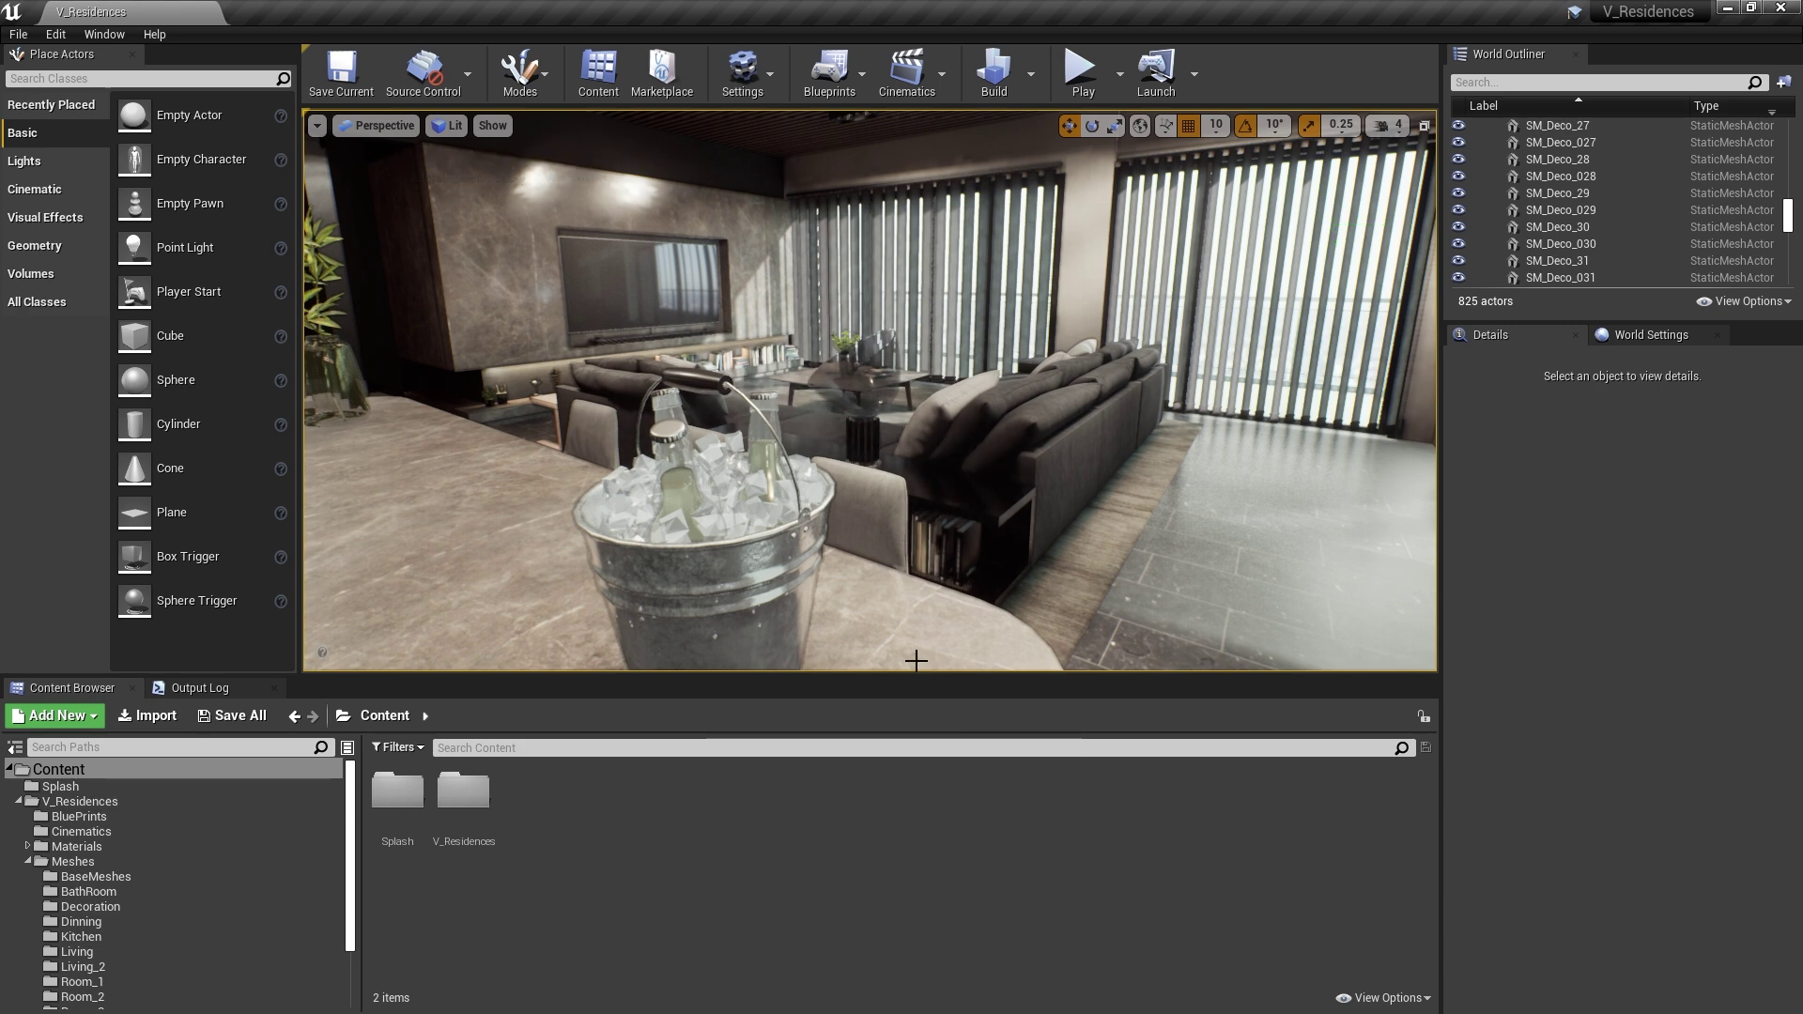
pyautogui.click(316, 125)
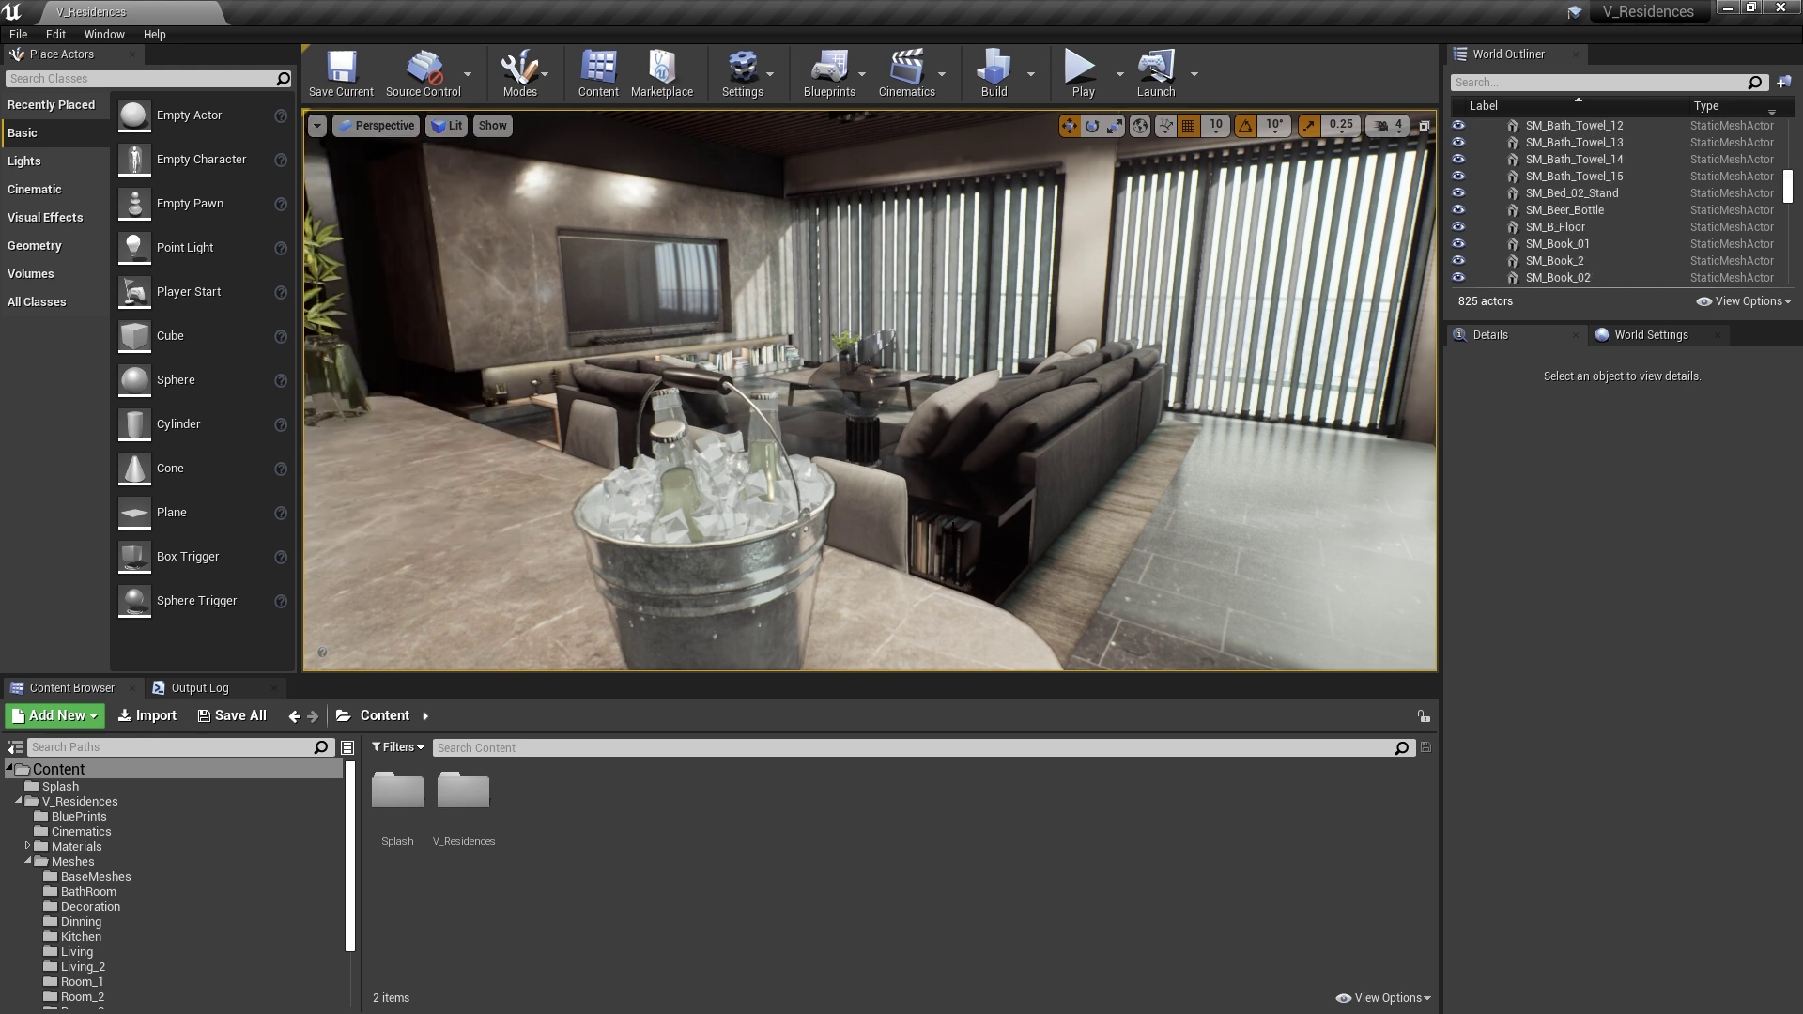
pyautogui.hotkey('ctrl', 'shift', 'h')
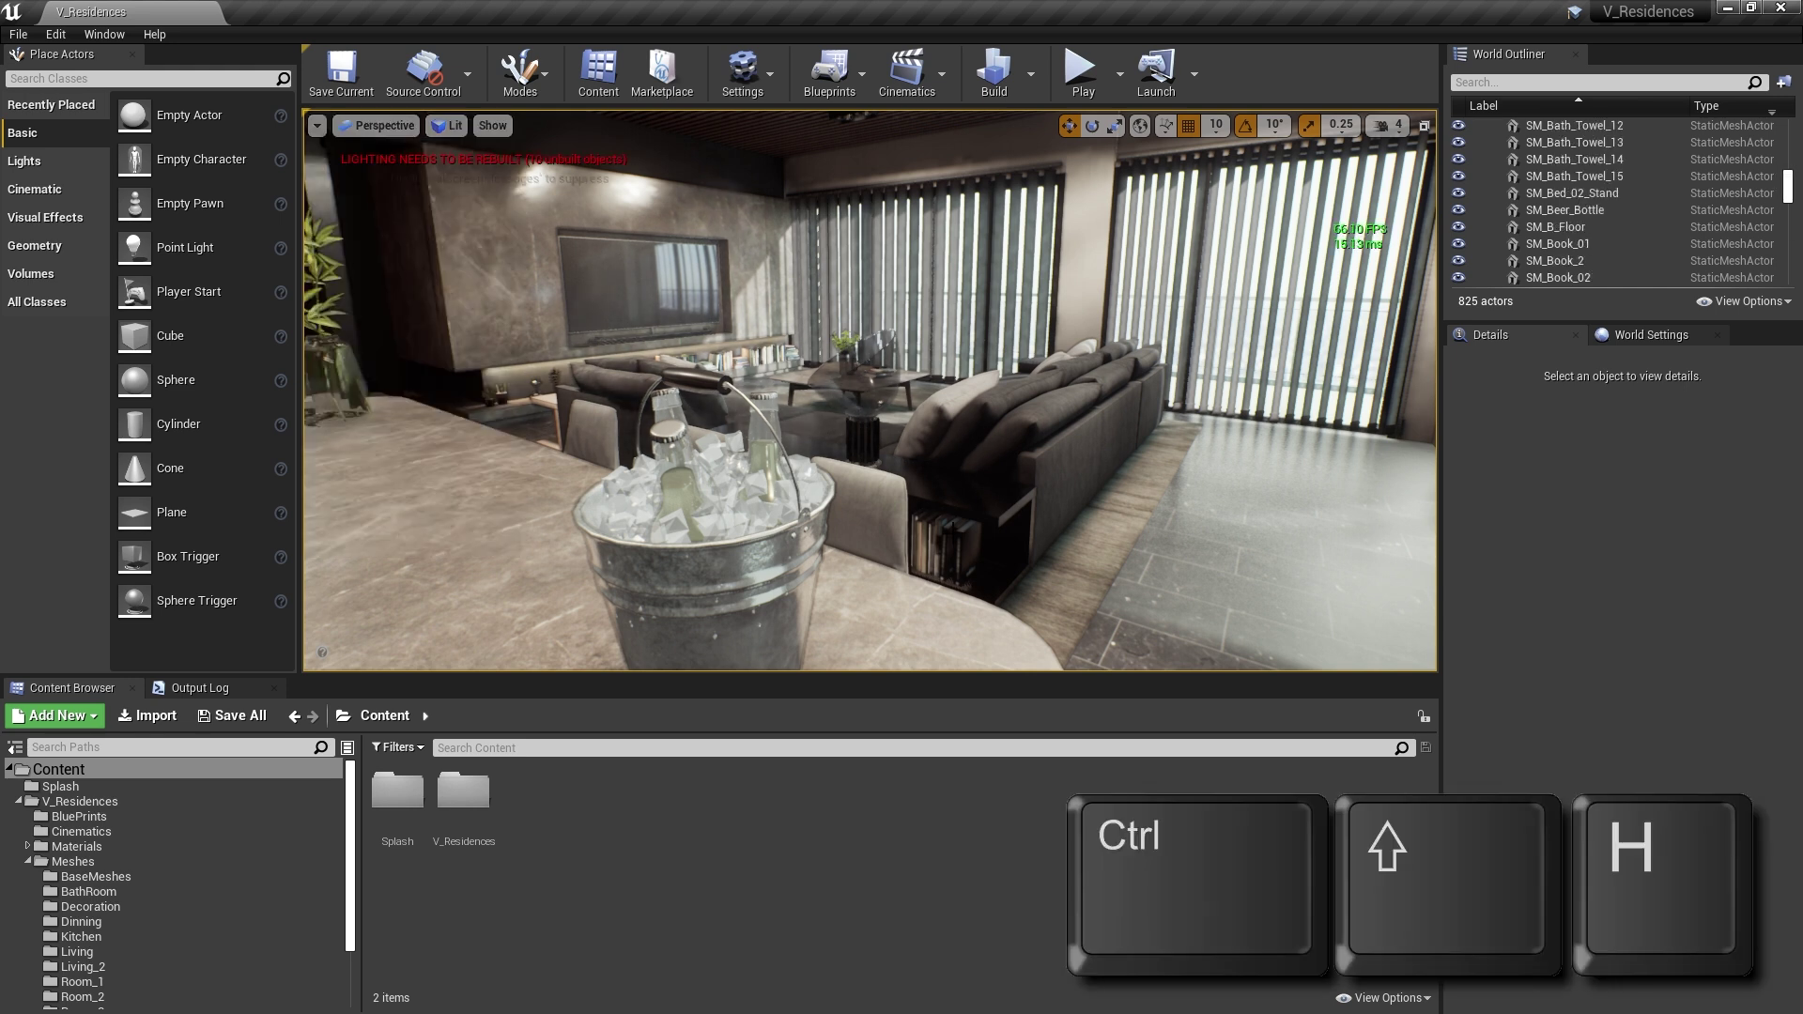